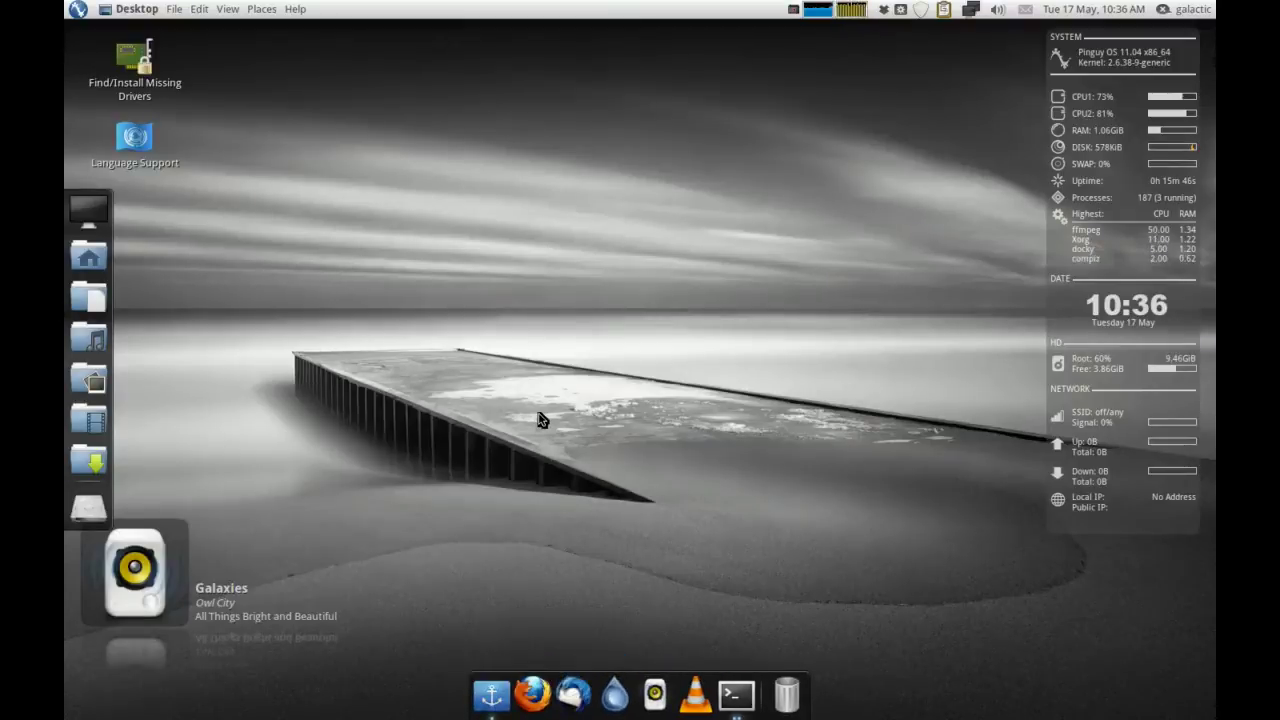
- Open the desktop's appearance preferences and look through the available themes
right_click(429, 106)
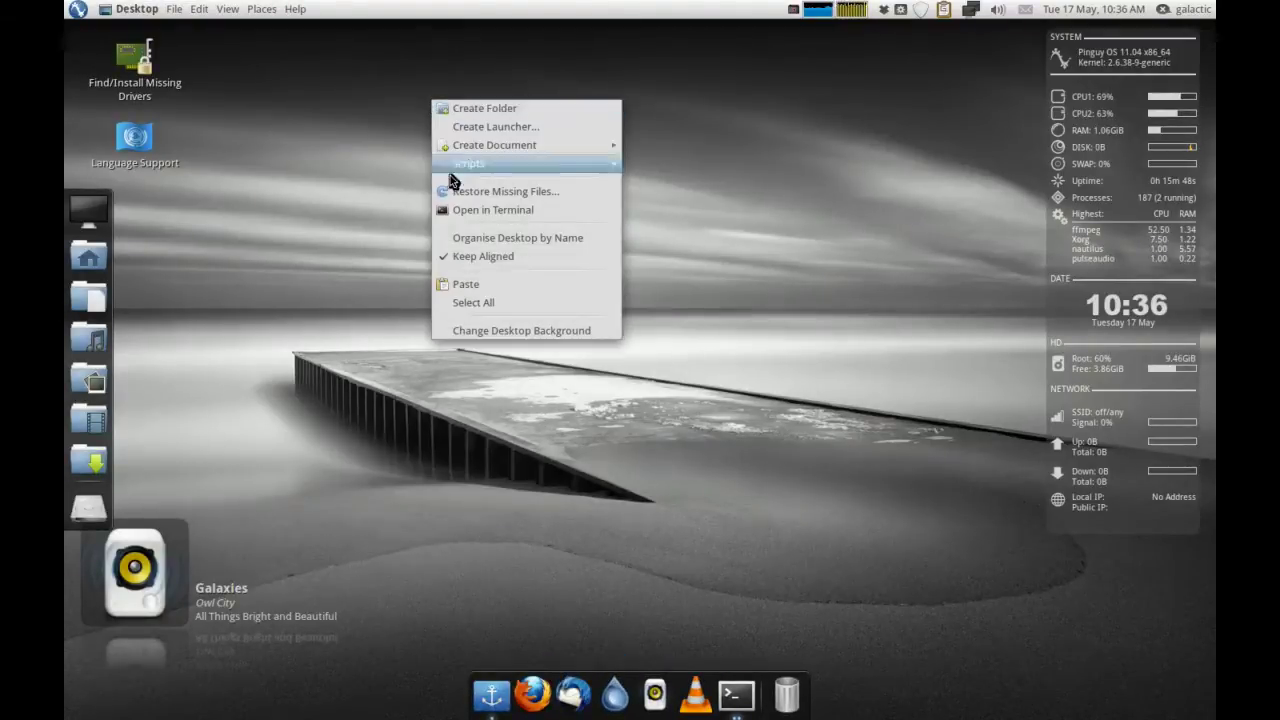
left_click(470, 327)
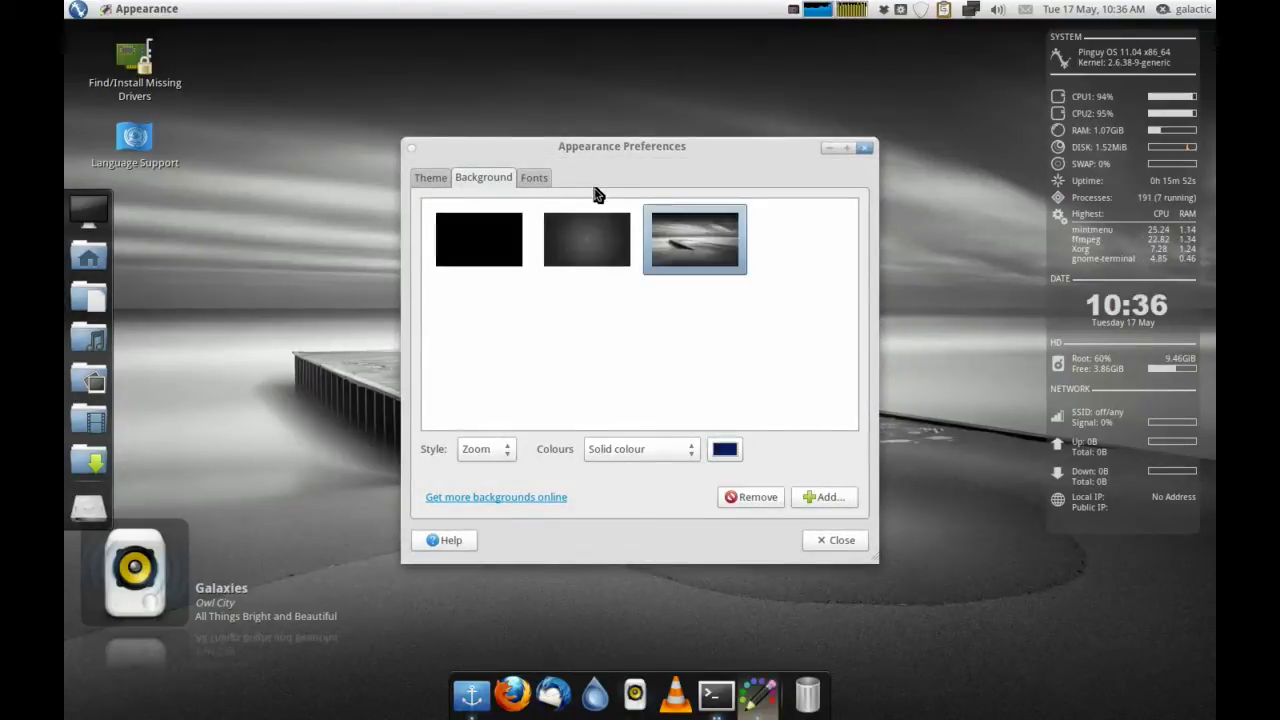
left_click(448, 178)
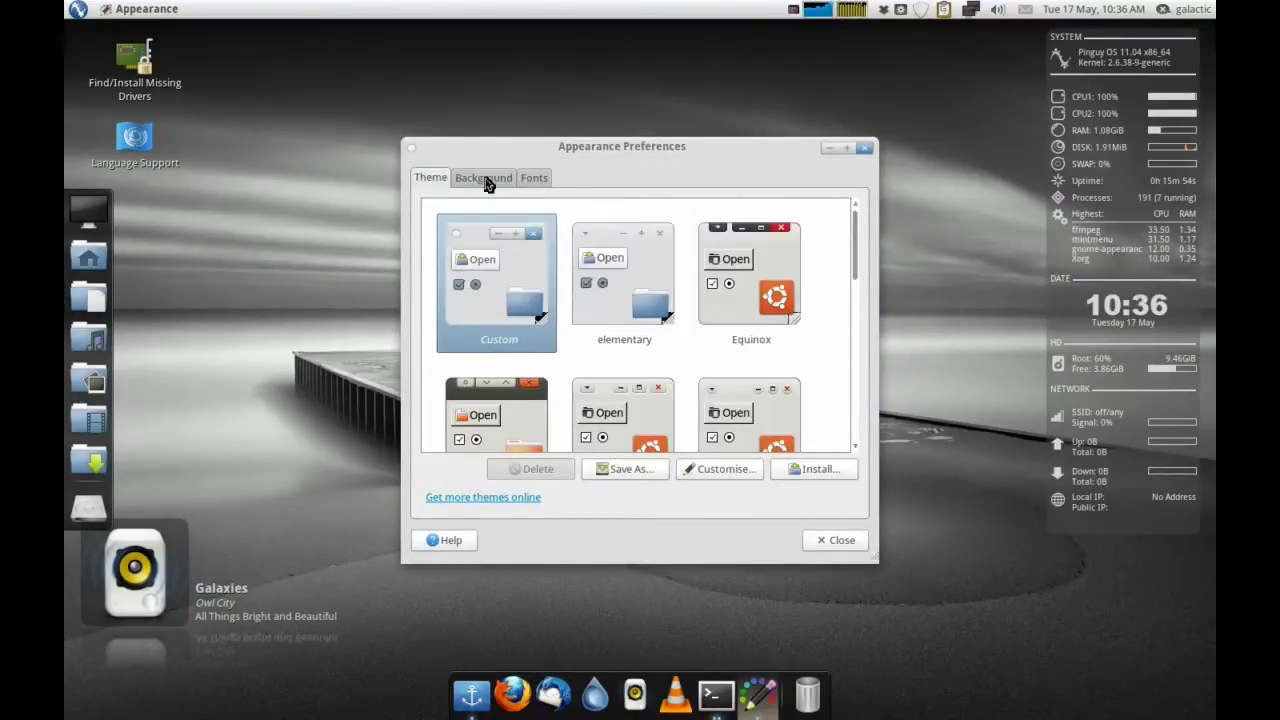
left_click_drag(855, 231, 862, 364)
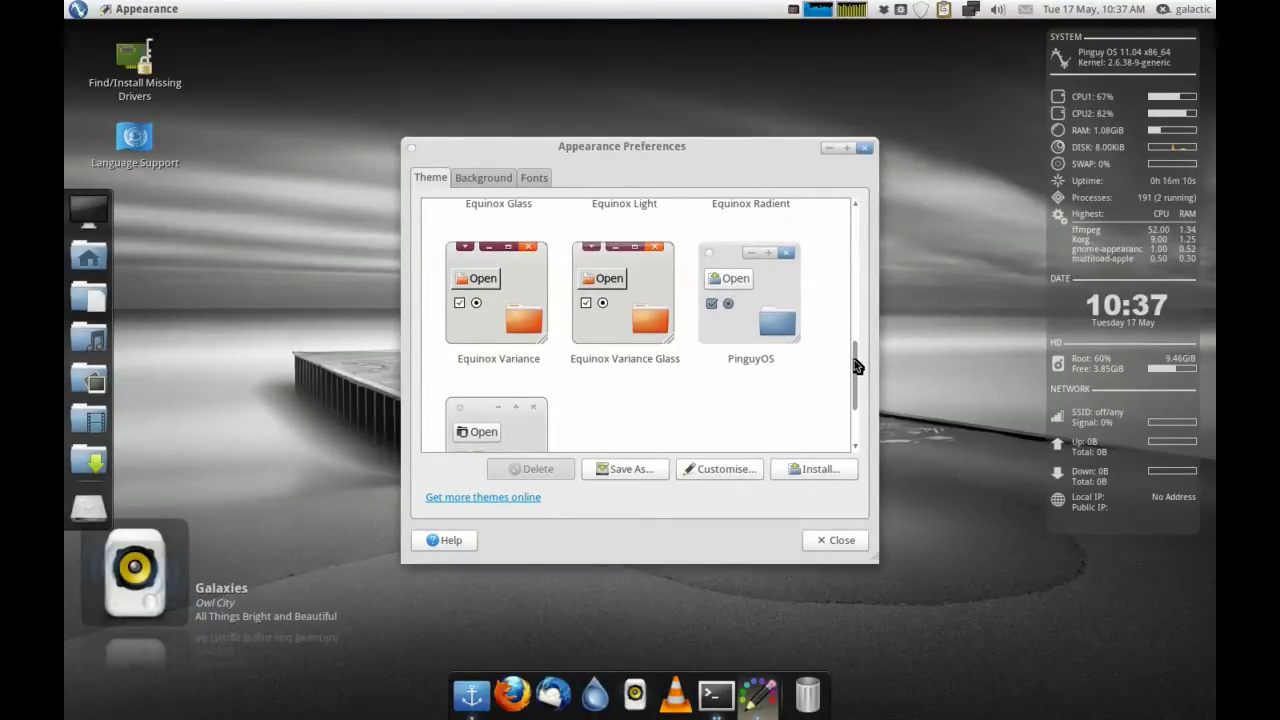
left_click_drag(854, 365, 838, 217)
- Try out the elementary theme, followed by the Soothe theme
left_click(636, 258)
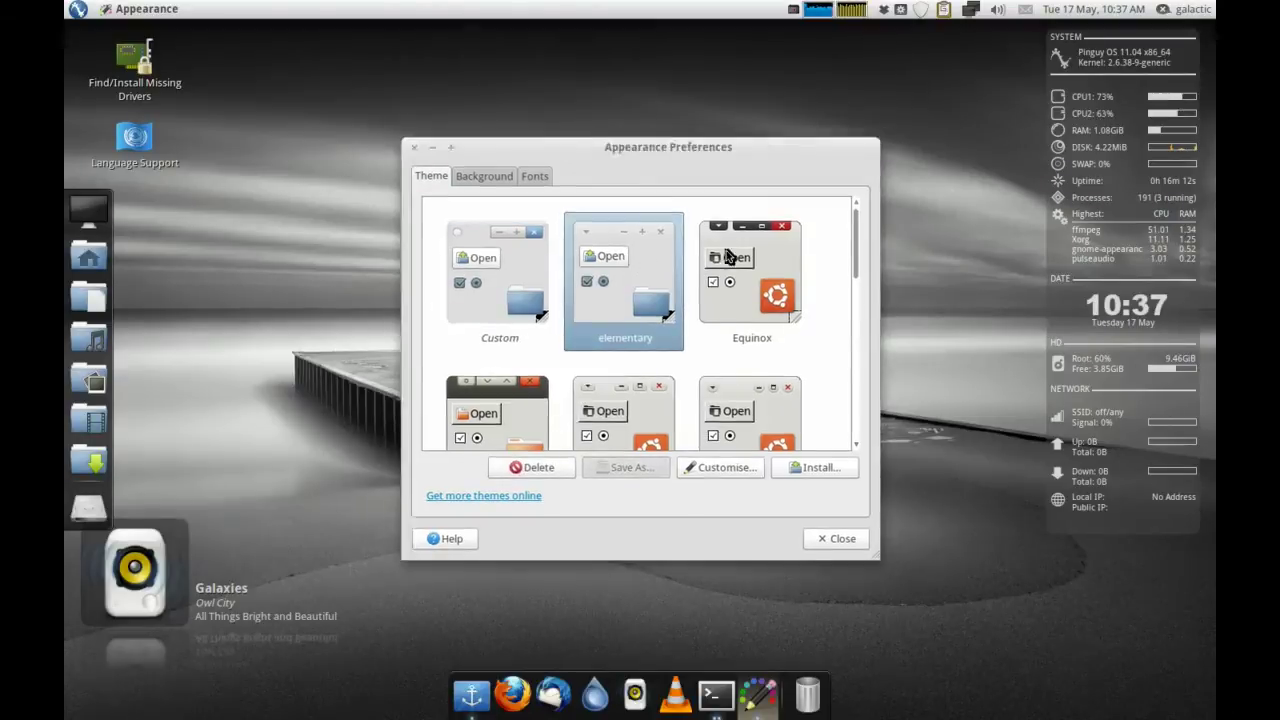
left_click_drag(853, 233, 862, 387)
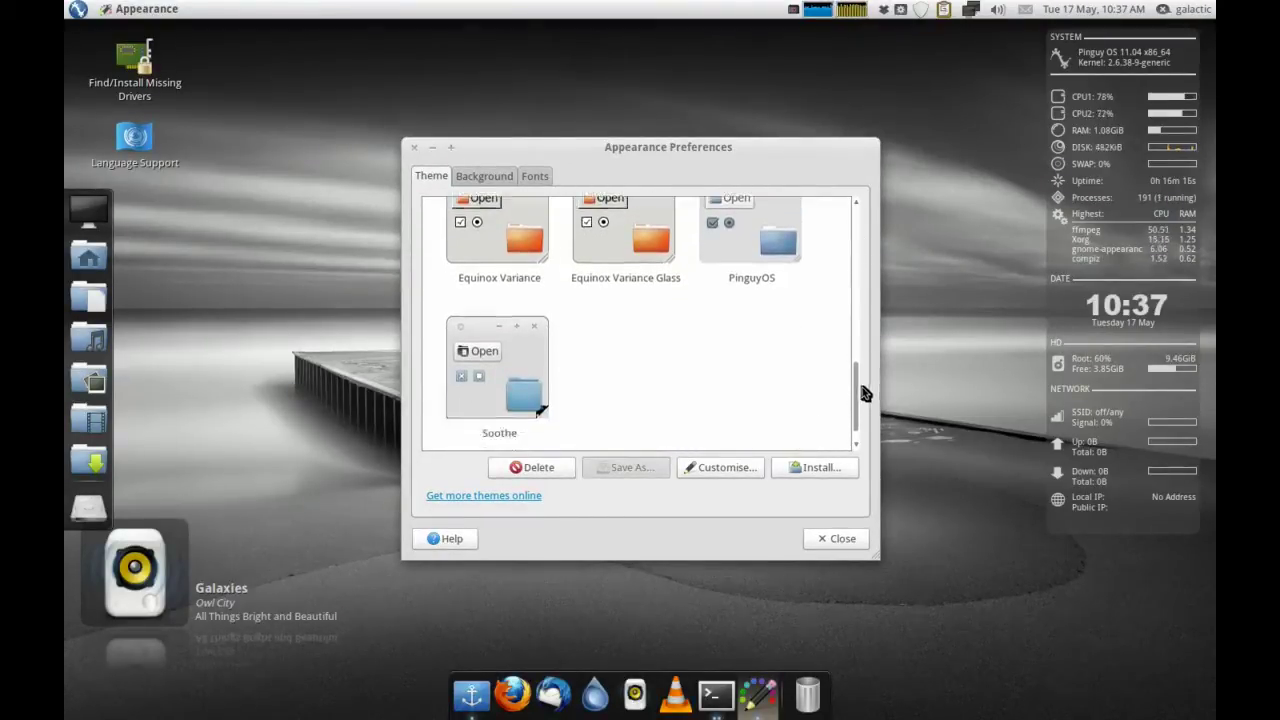
left_click(508, 388)
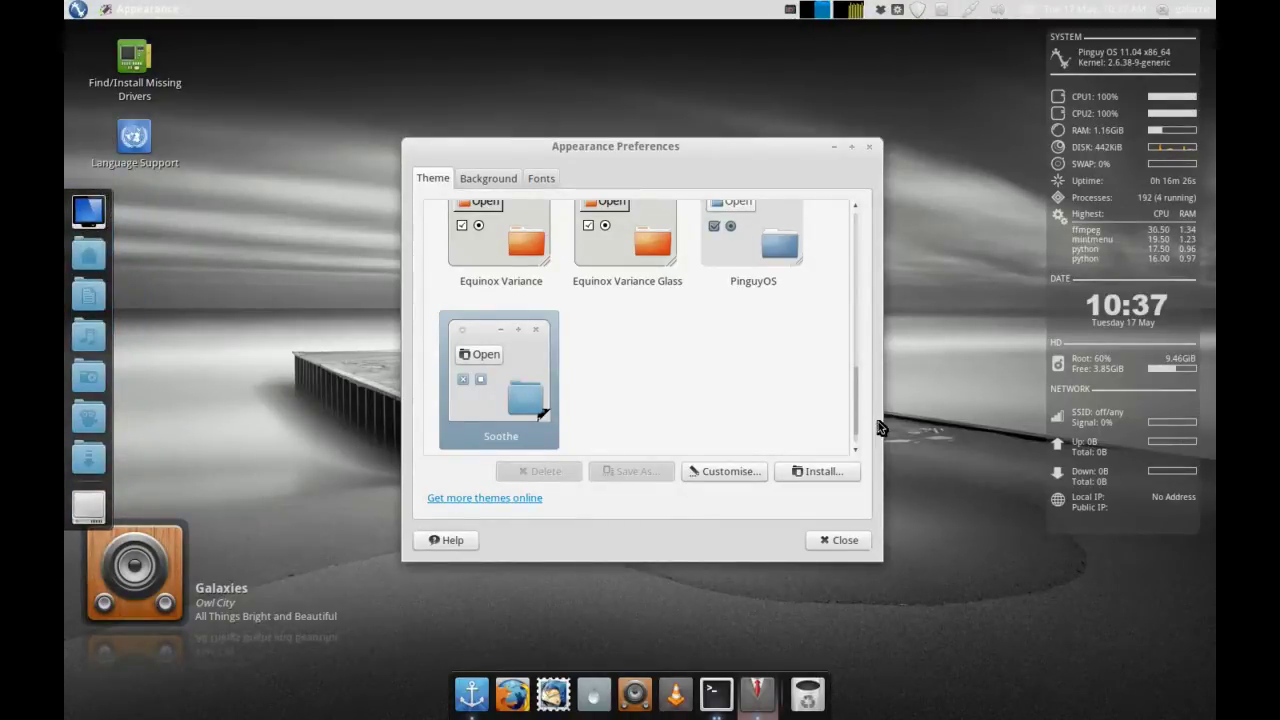
- Look through the theme list again and apply the PinguyOS theme
left_click_drag(856, 414, 849, 254)
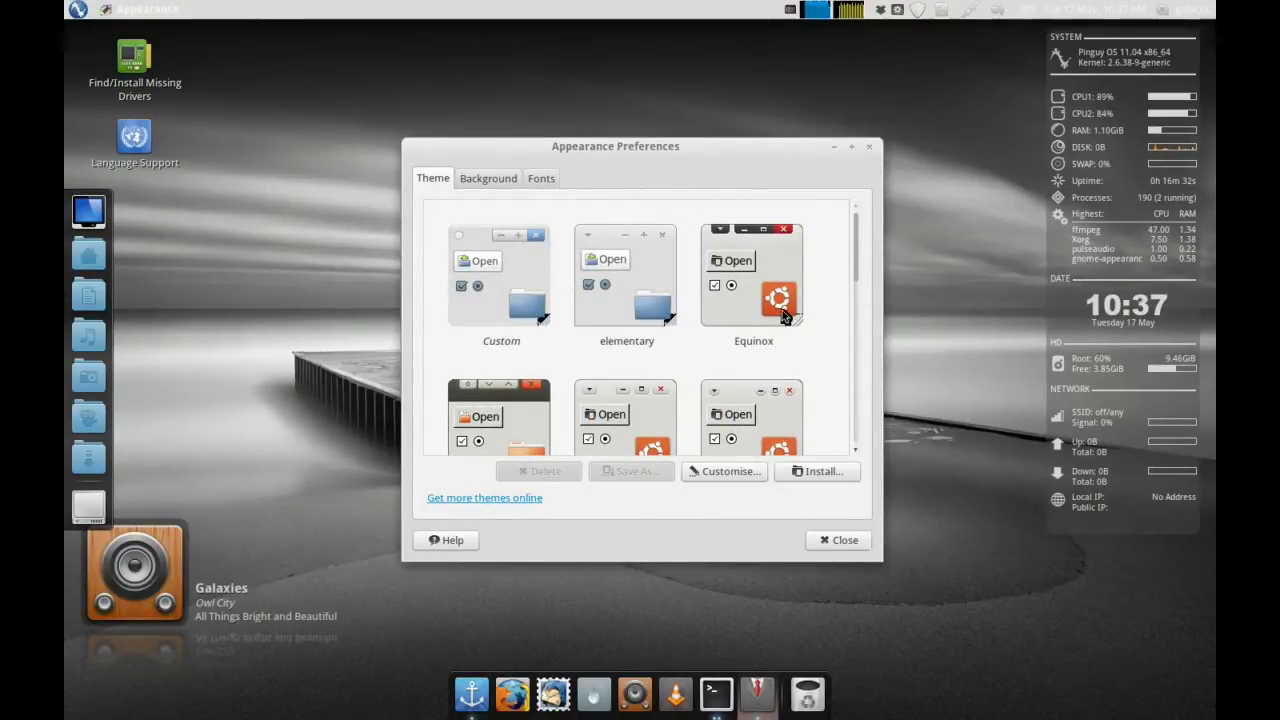
left_click_drag(856, 249, 857, 264)
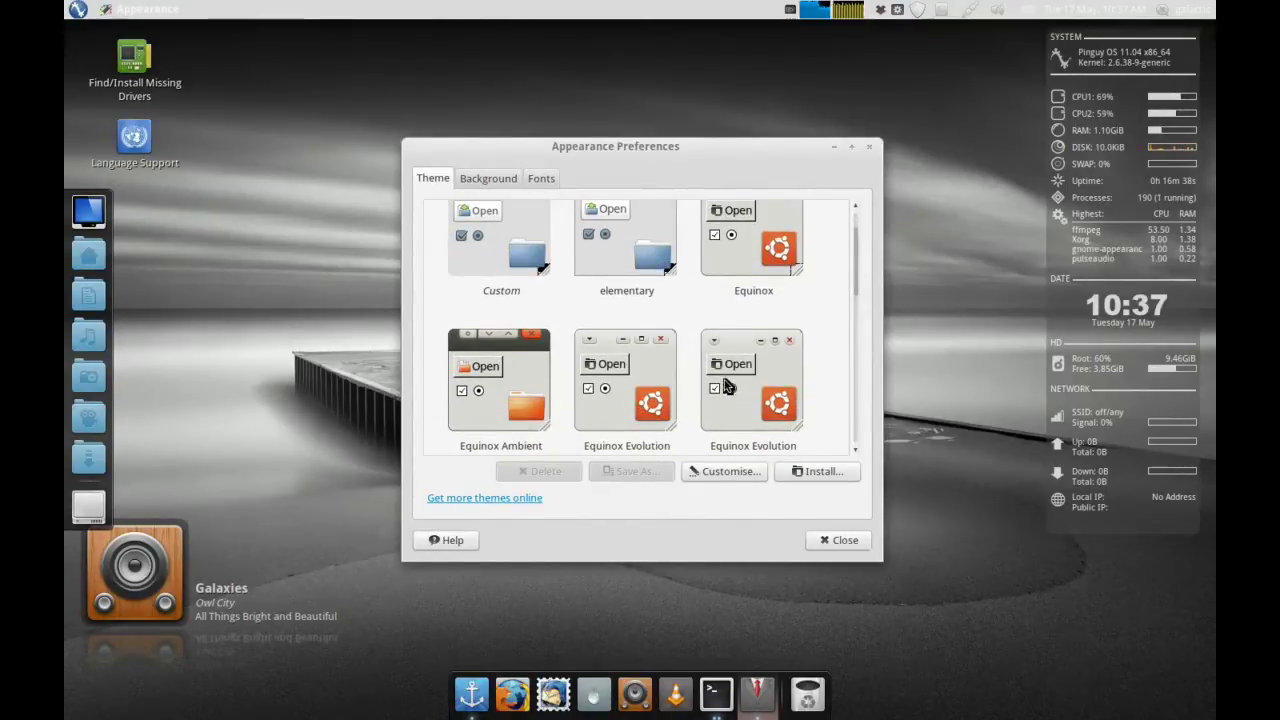
scroll(727, 387, "down", 5)
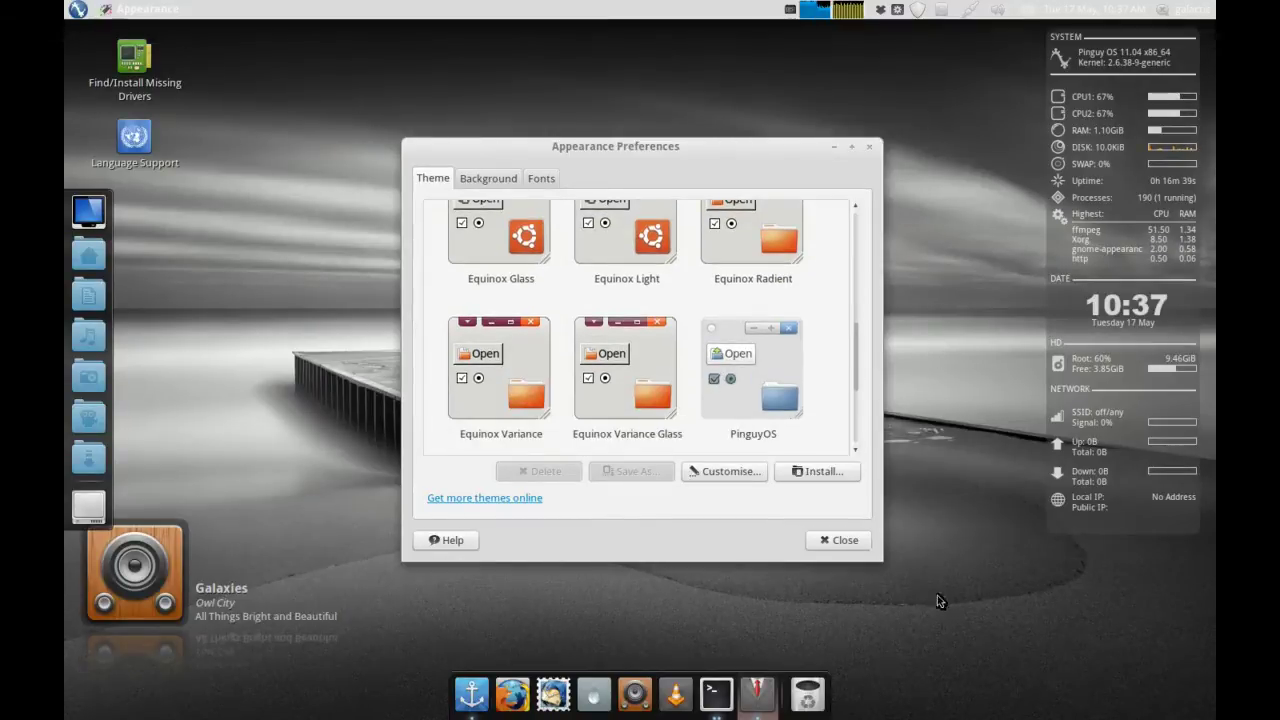
- Set the dark grey gradient wallpaper as desktop background and minimize the preferences window to view it
left_click(488, 182)
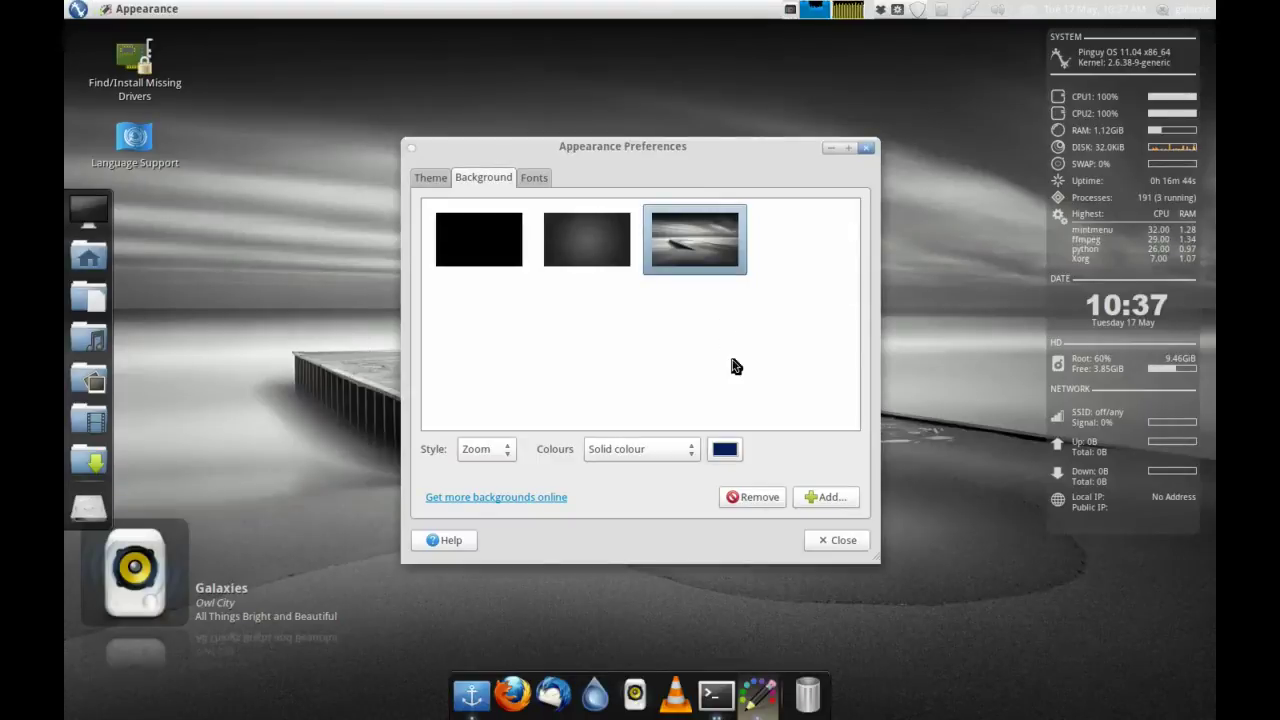
left_click(598, 248)
left_click(831, 148)
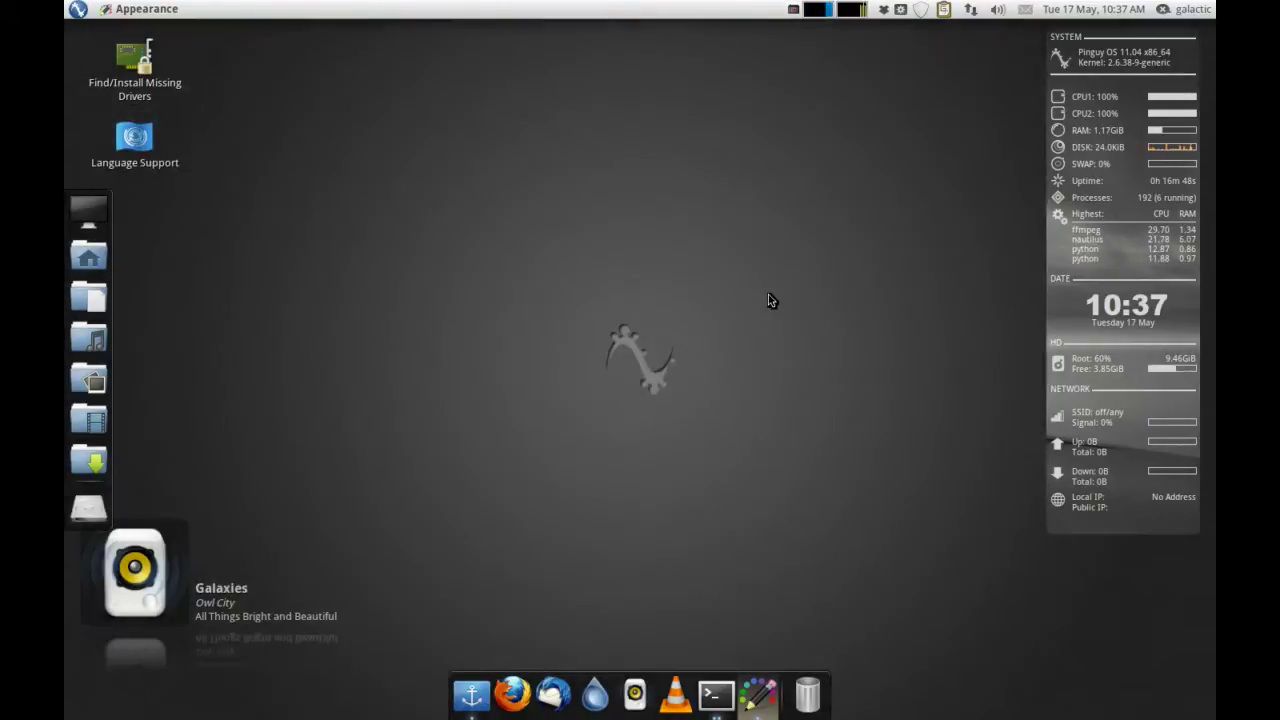
- Set the black-and-white pier photo as the desktop background and close the appearance preferences
left_click(758, 694)
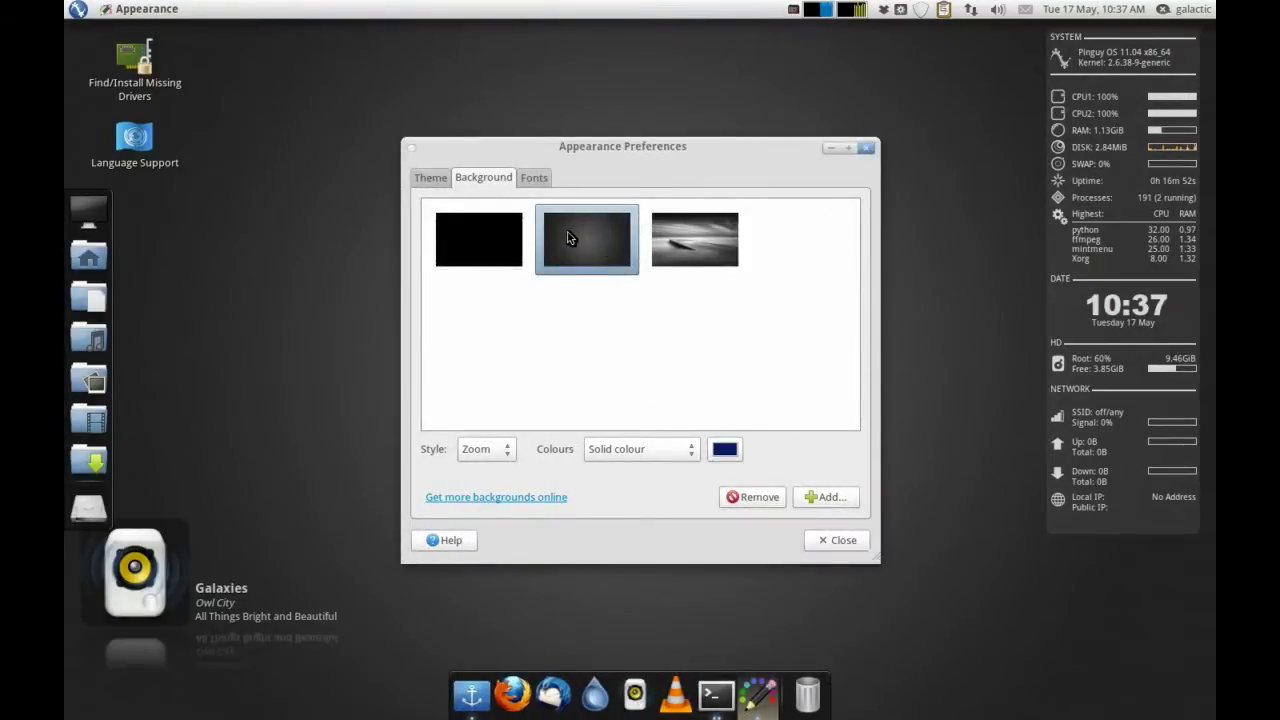
left_click(716, 241)
left_click(866, 148)
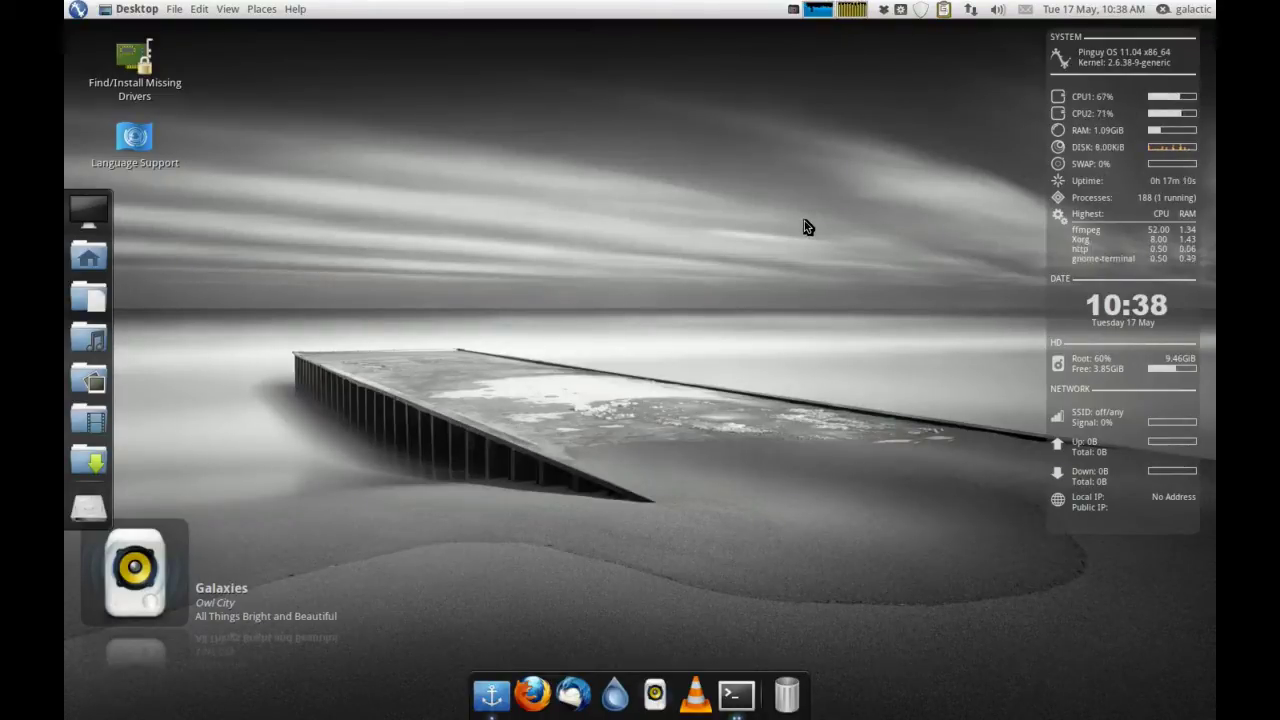
- Launch Conky's configuration app, look over its task list and close it without choosing a task
left_click(79, 10)
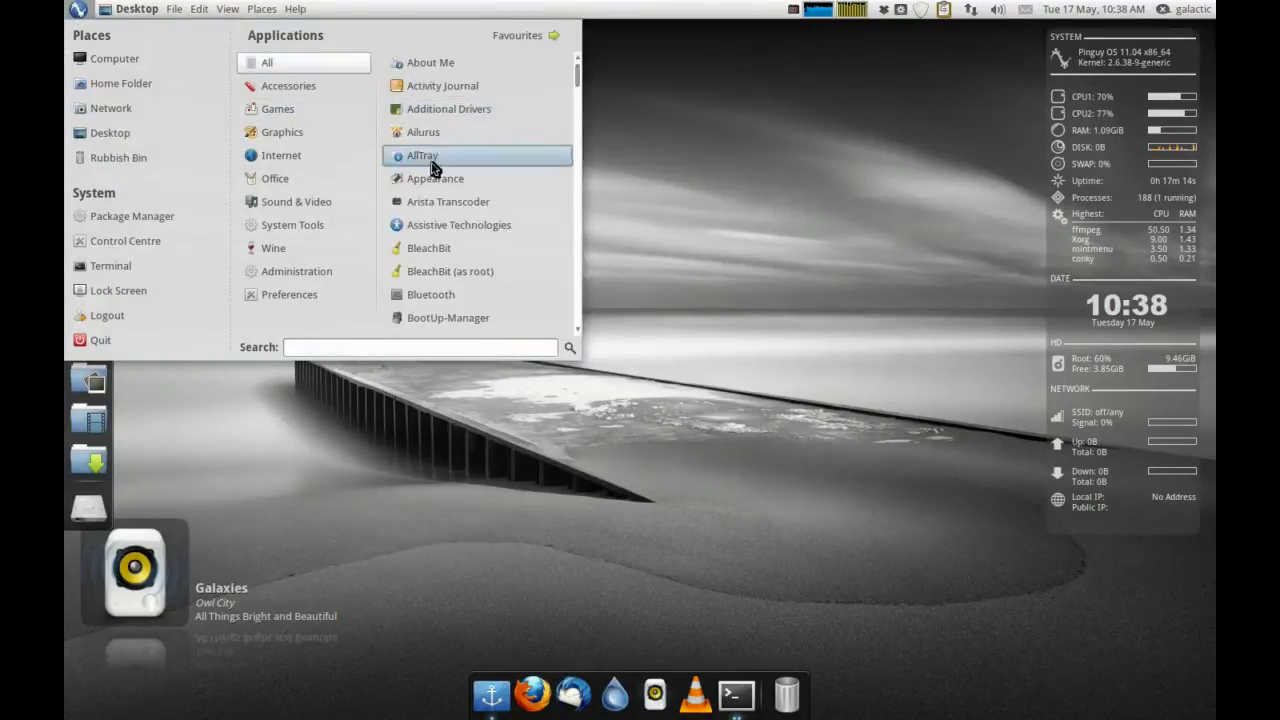
scroll(432, 168, "down", 5)
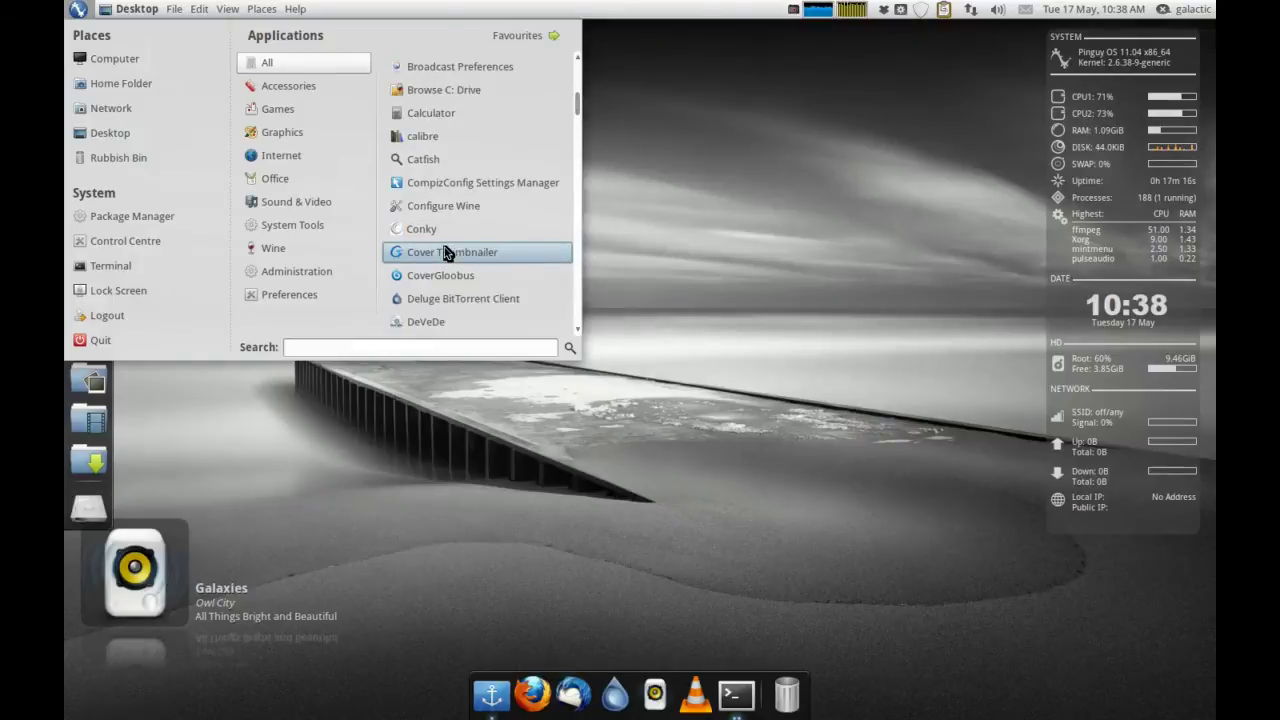
scroll(444, 252, "down", 2)
left_click(478, 194)
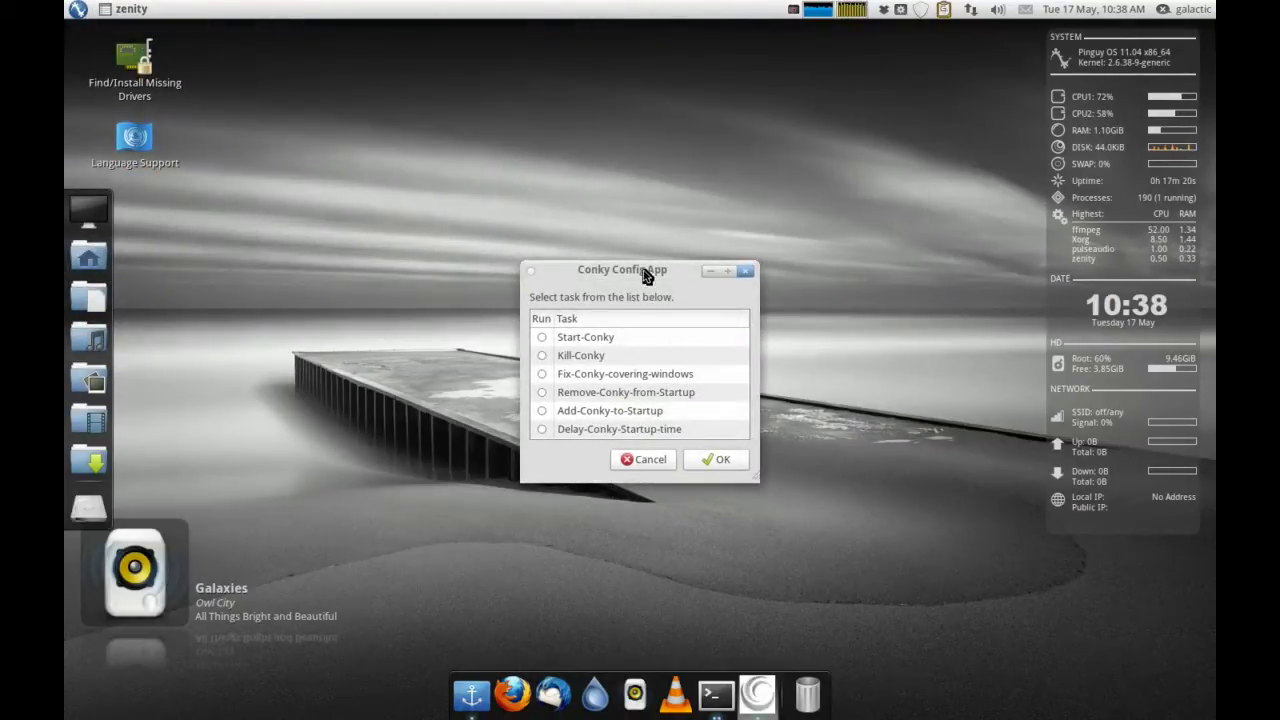
left_click_drag(646, 273, 621, 236)
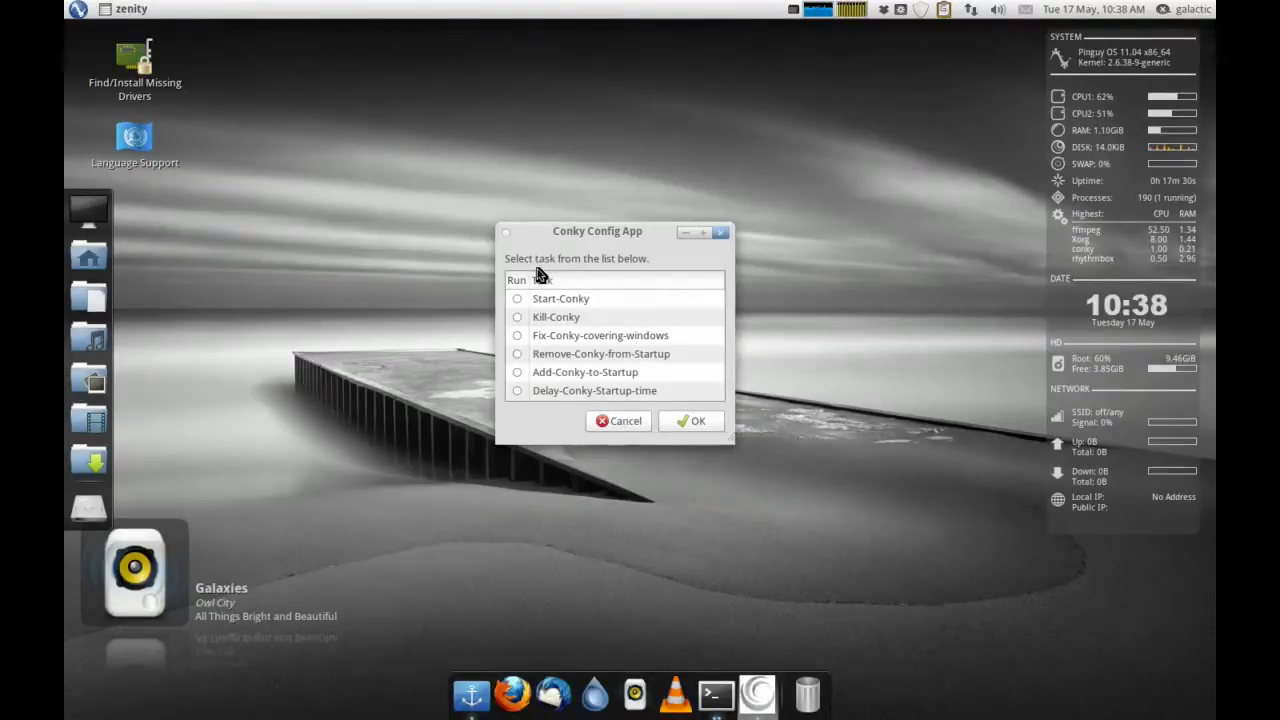
left_click_drag(537, 231, 515, 222)
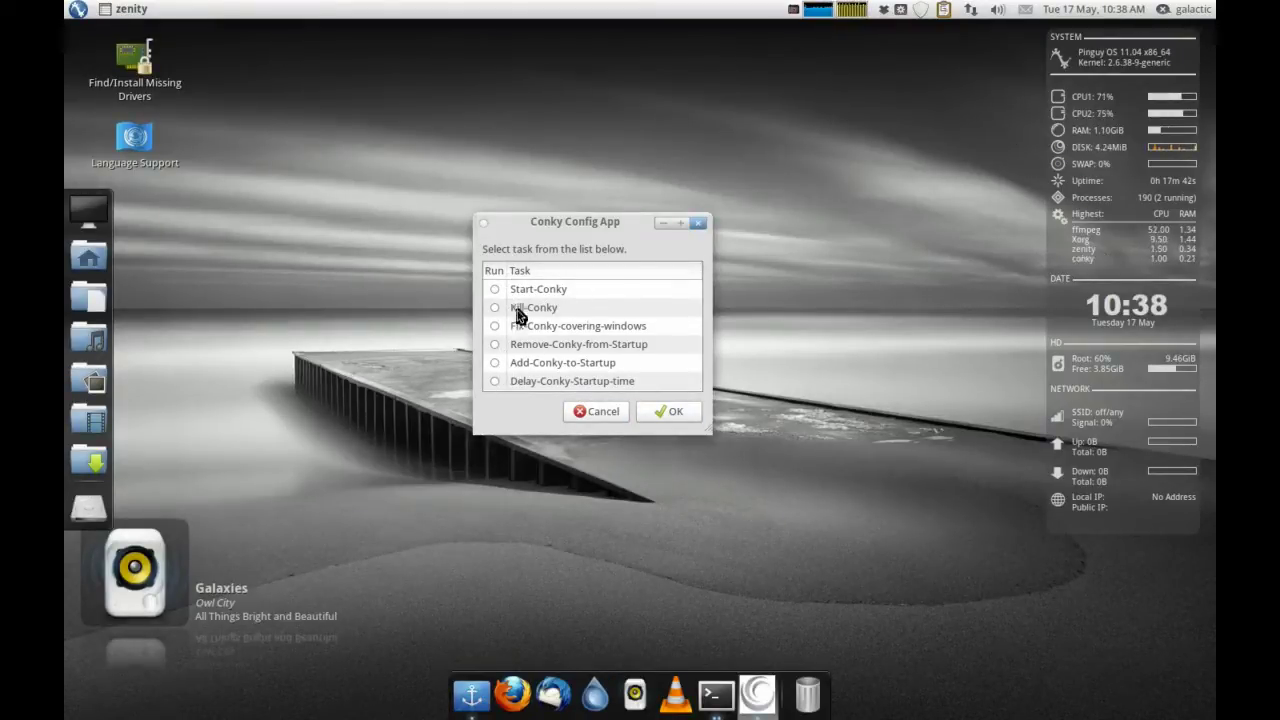
left_click(665, 412)
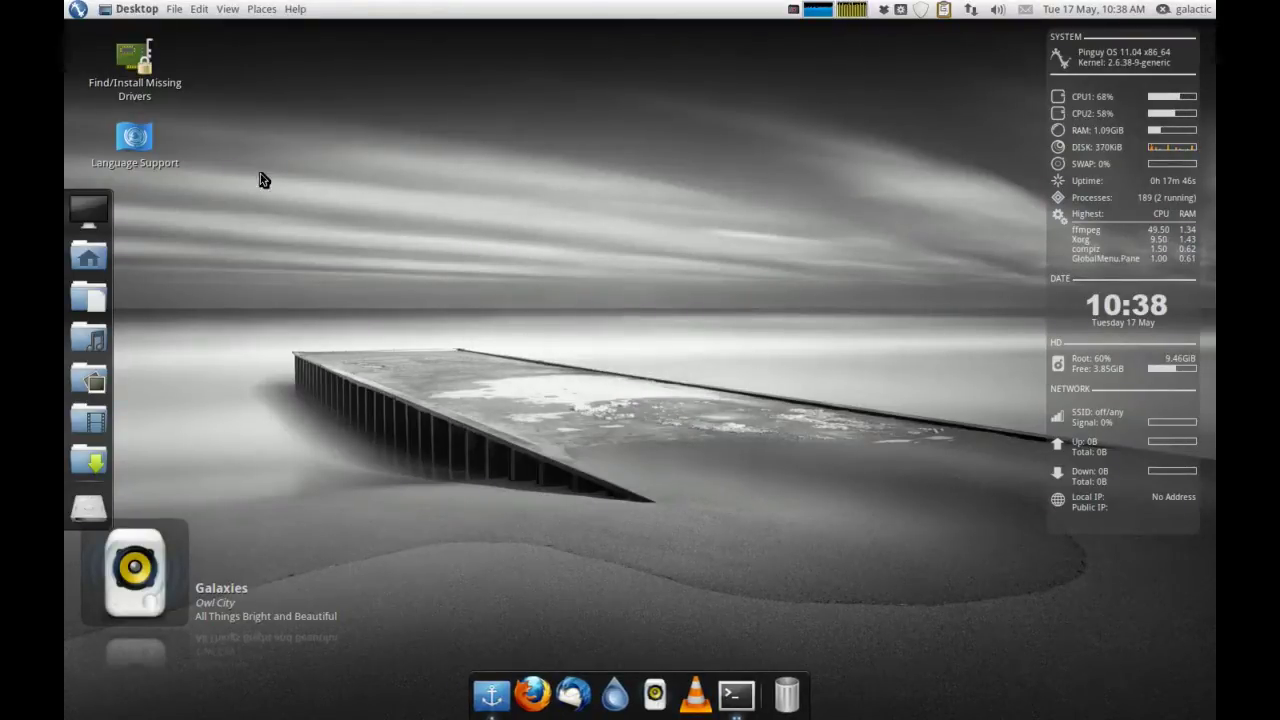
- Examine the system's favourites, the full application list, and the Accessories and Games categories
left_click(78, 9)
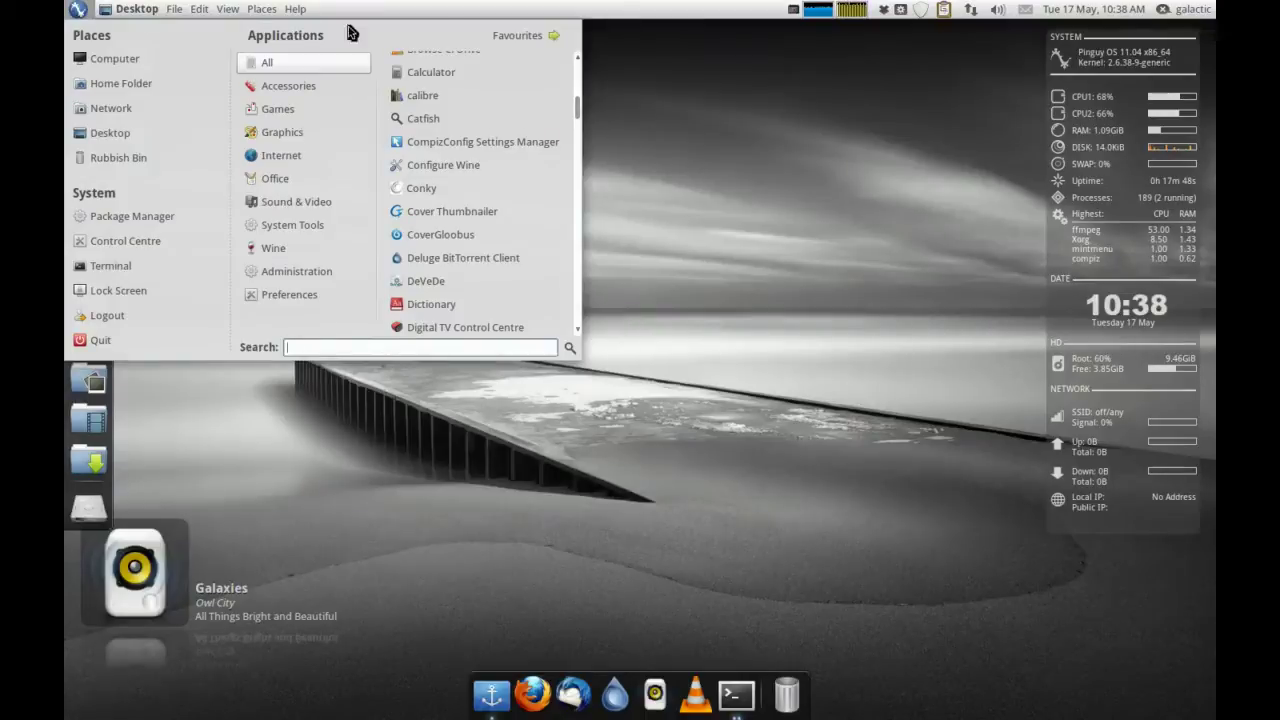
left_click(470, 32)
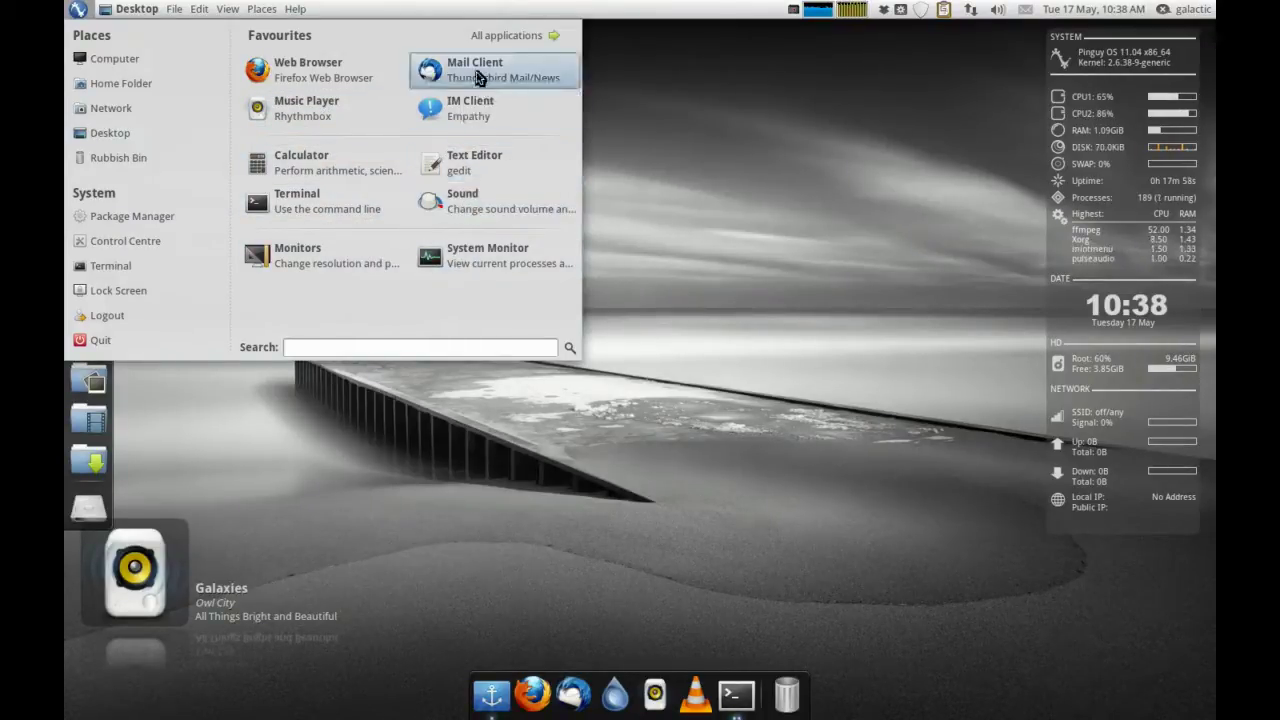
left_click(474, 39)
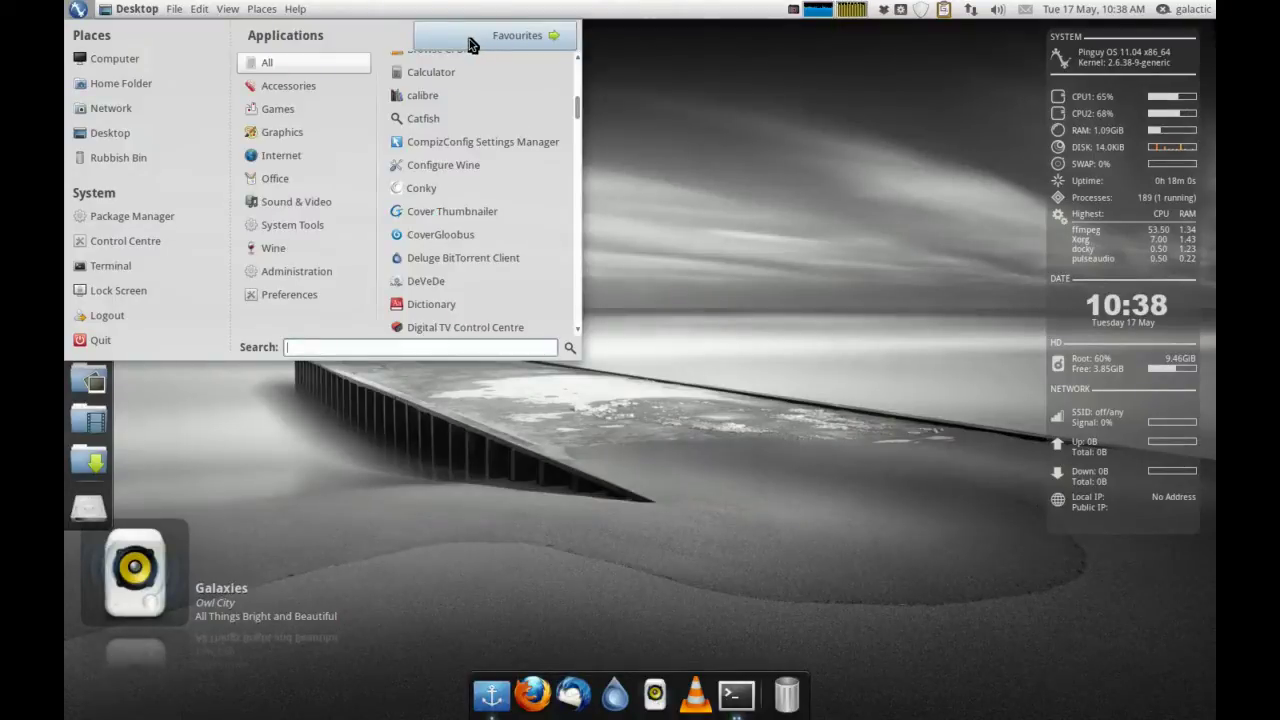
scroll(506, 63, "up", 1)
scroll(573, 103, "up", 5)
scroll(571, 77, "down", 3)
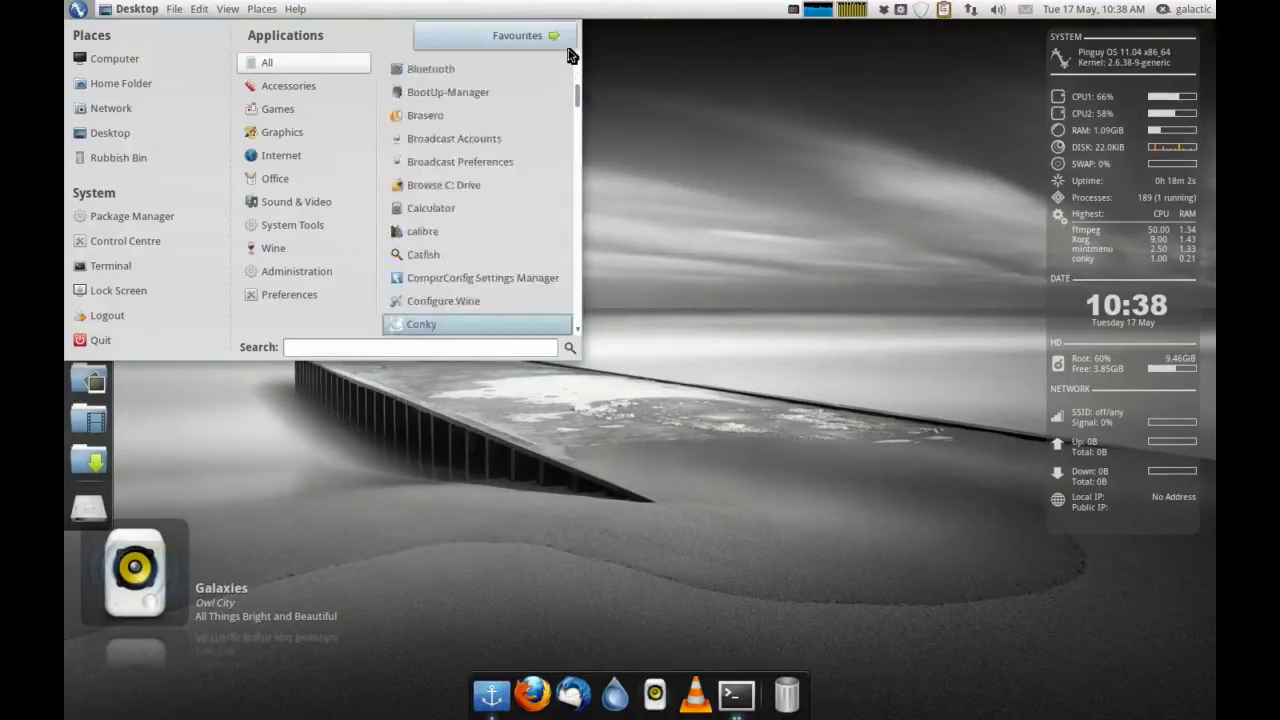
scroll(506, 73, "up", 4)
mouse_move(301, 85)
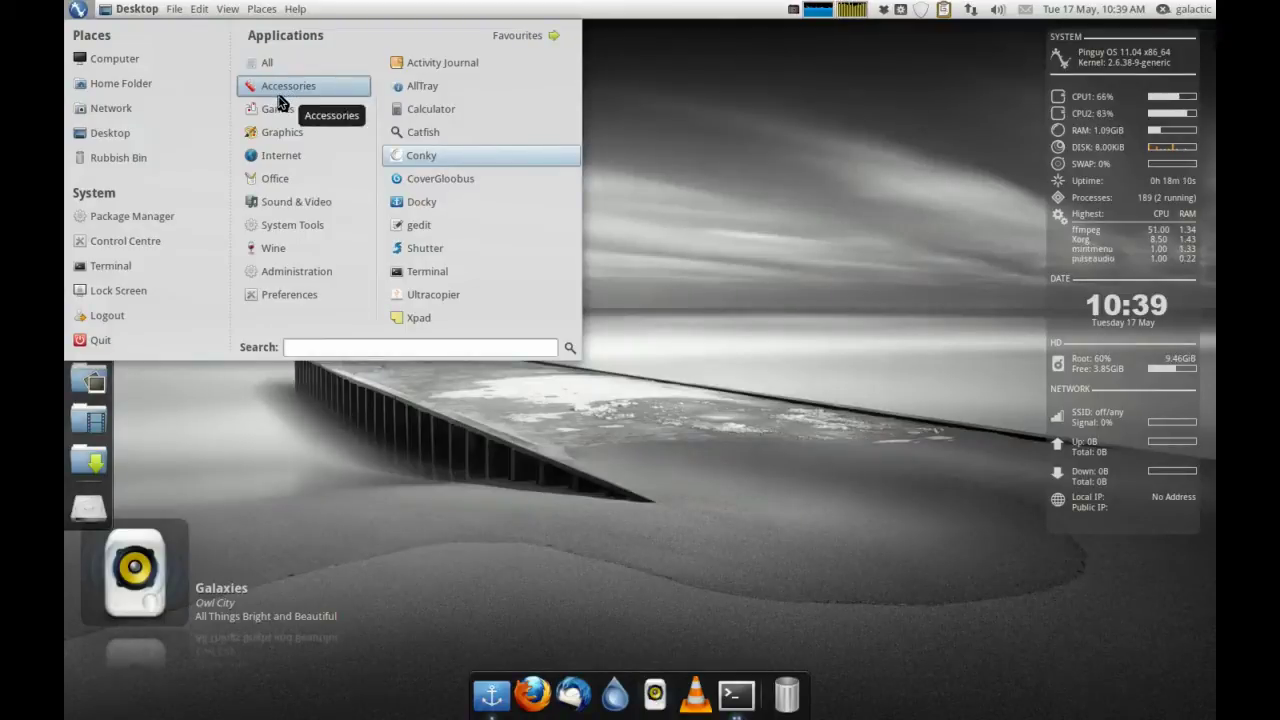
mouse_move(282, 104)
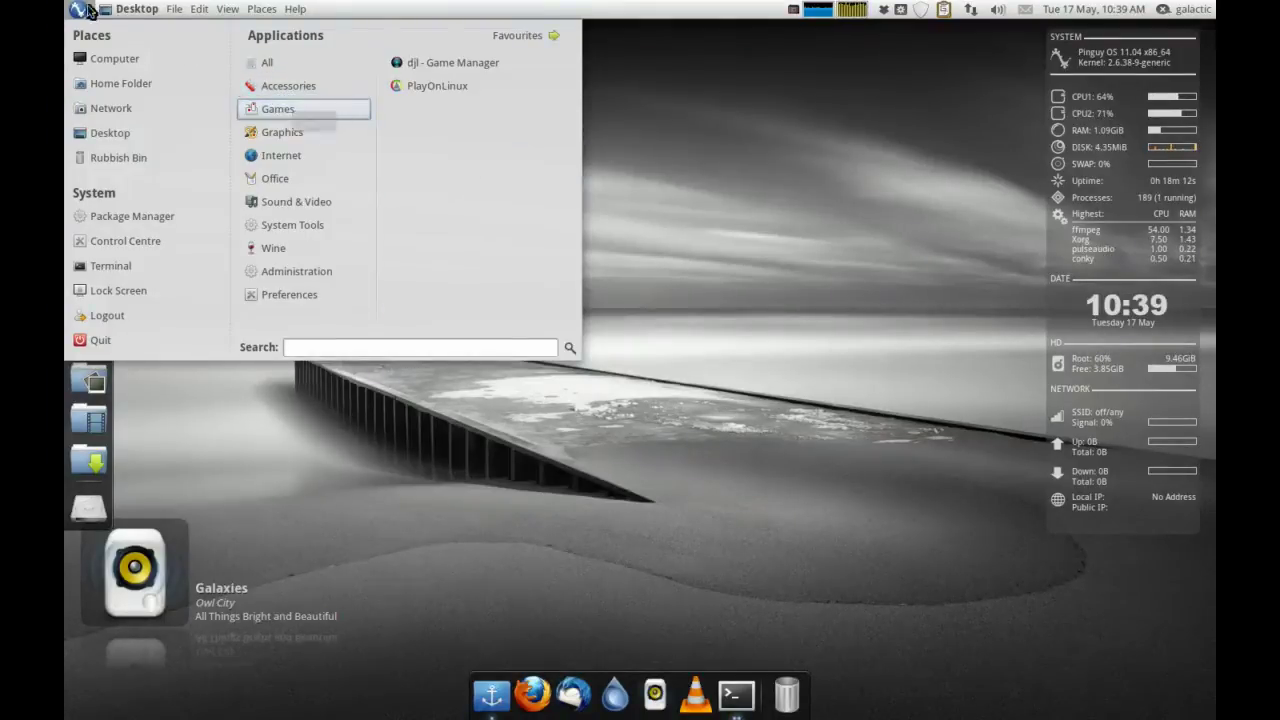
left_click(82, 10)
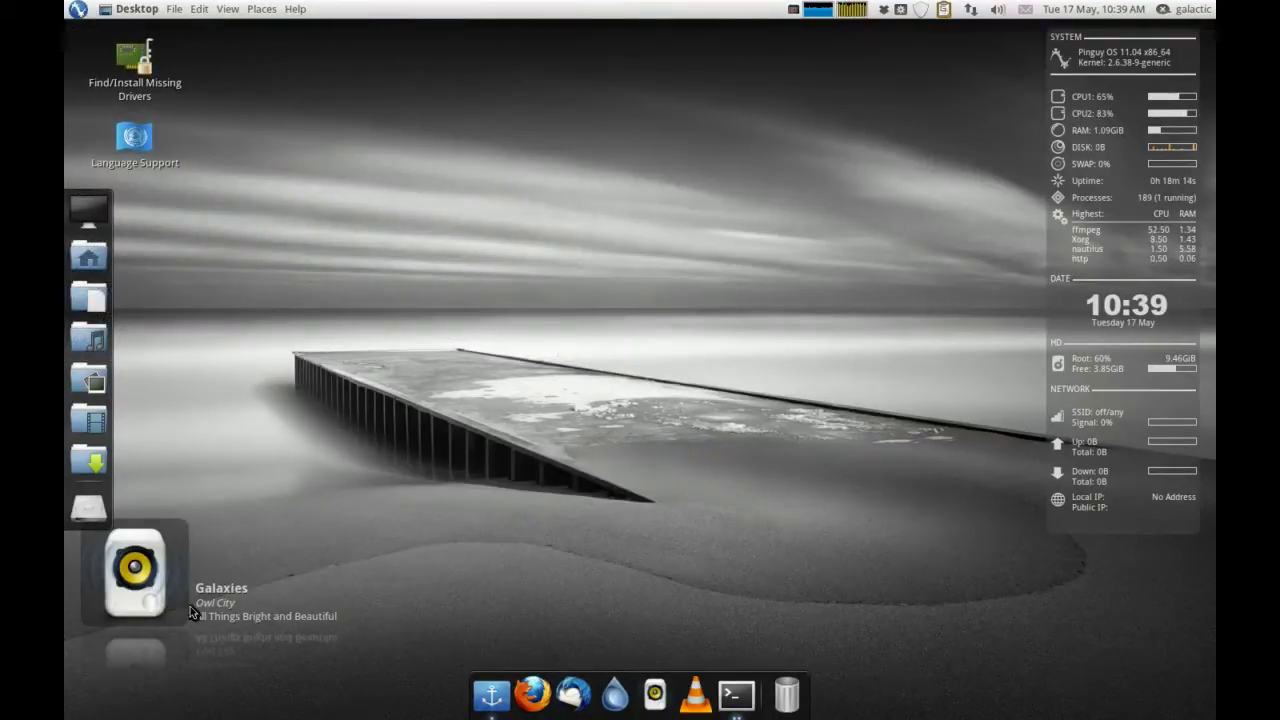
- Launch the Pinta image editor from the Graphics applications
mouse_move(190, 612)
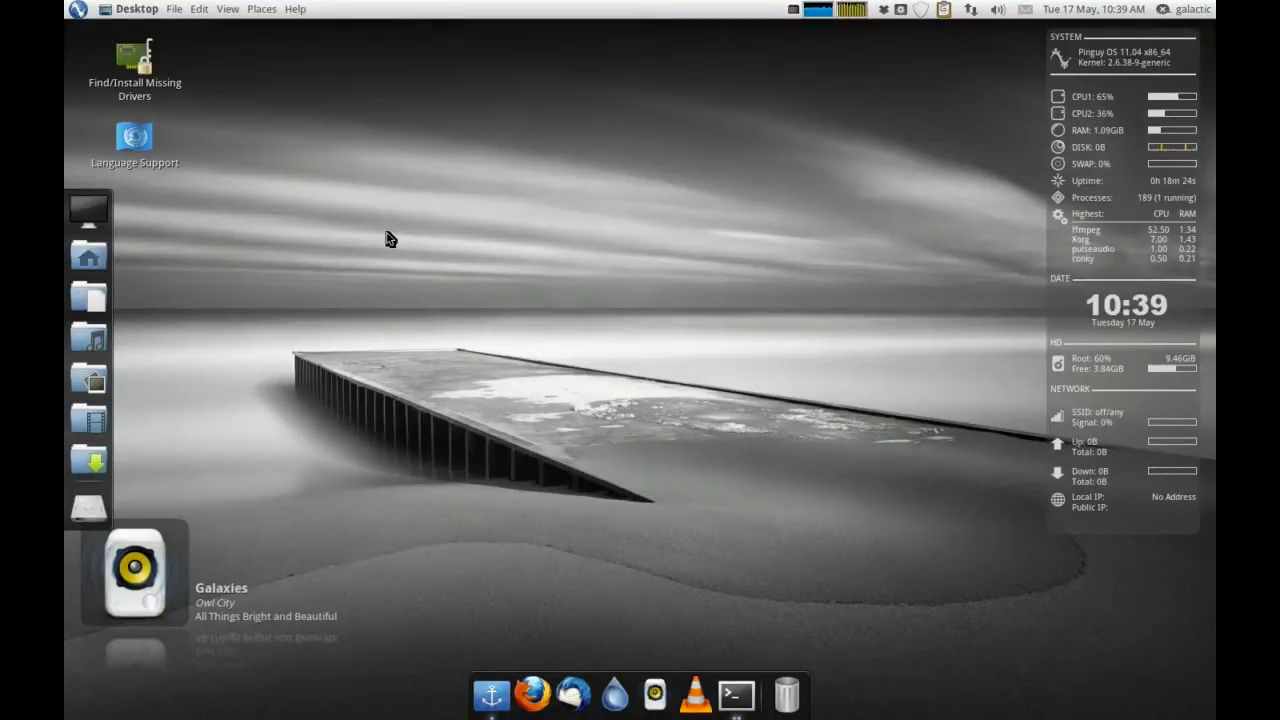
left_click(72, 8)
mouse_move(285, 139)
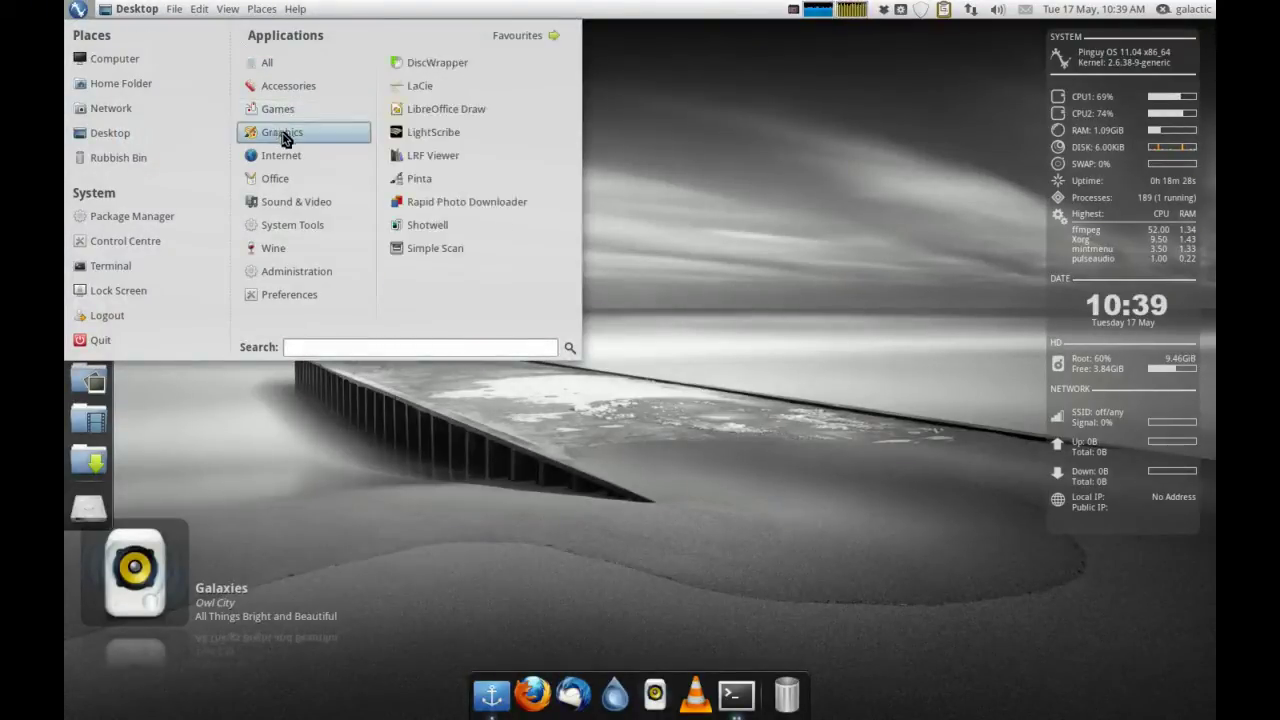
left_click(425, 179)
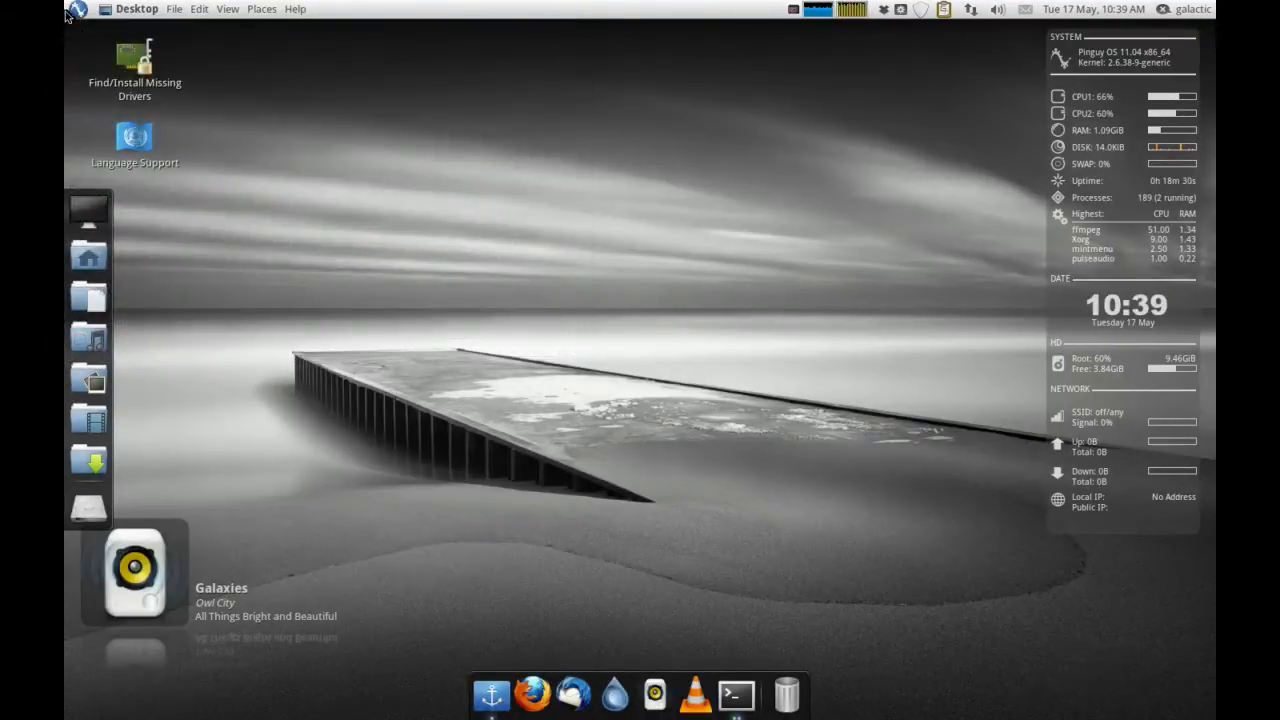
- Launch LibreOffice Writer from the Office applications
left_click(70, 10)
mouse_move(285, 183)
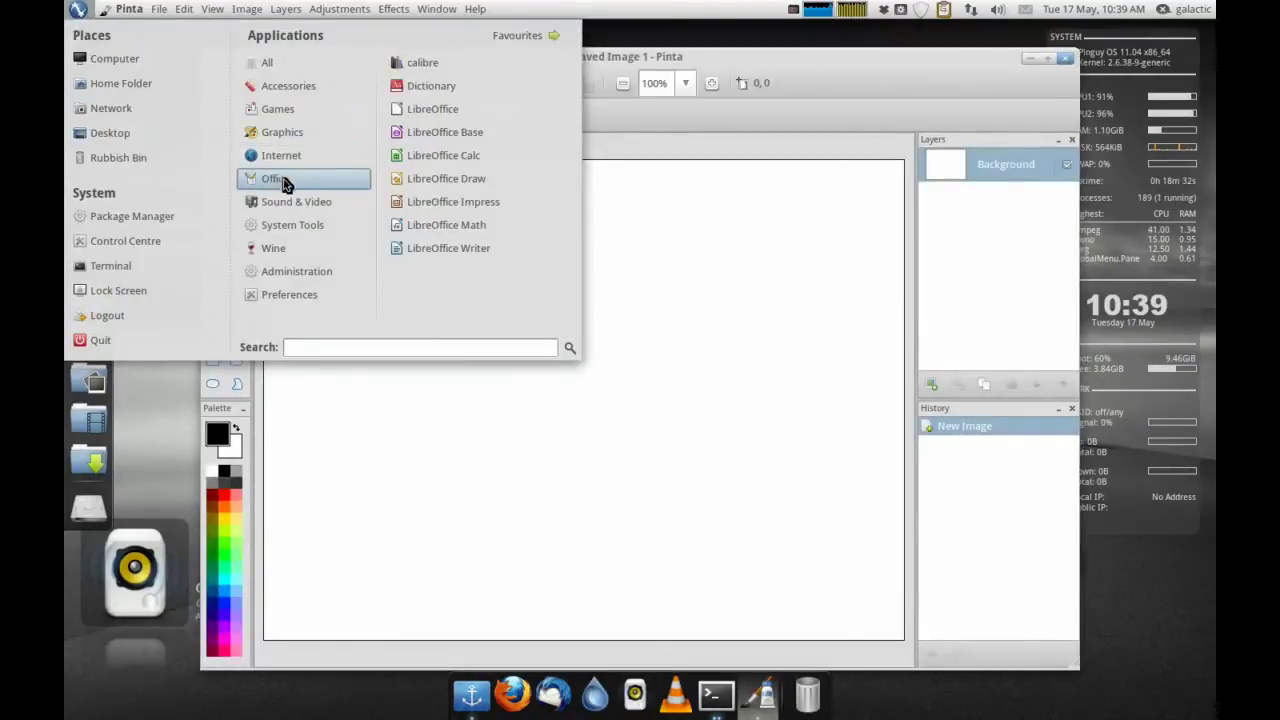
left_click(449, 248)
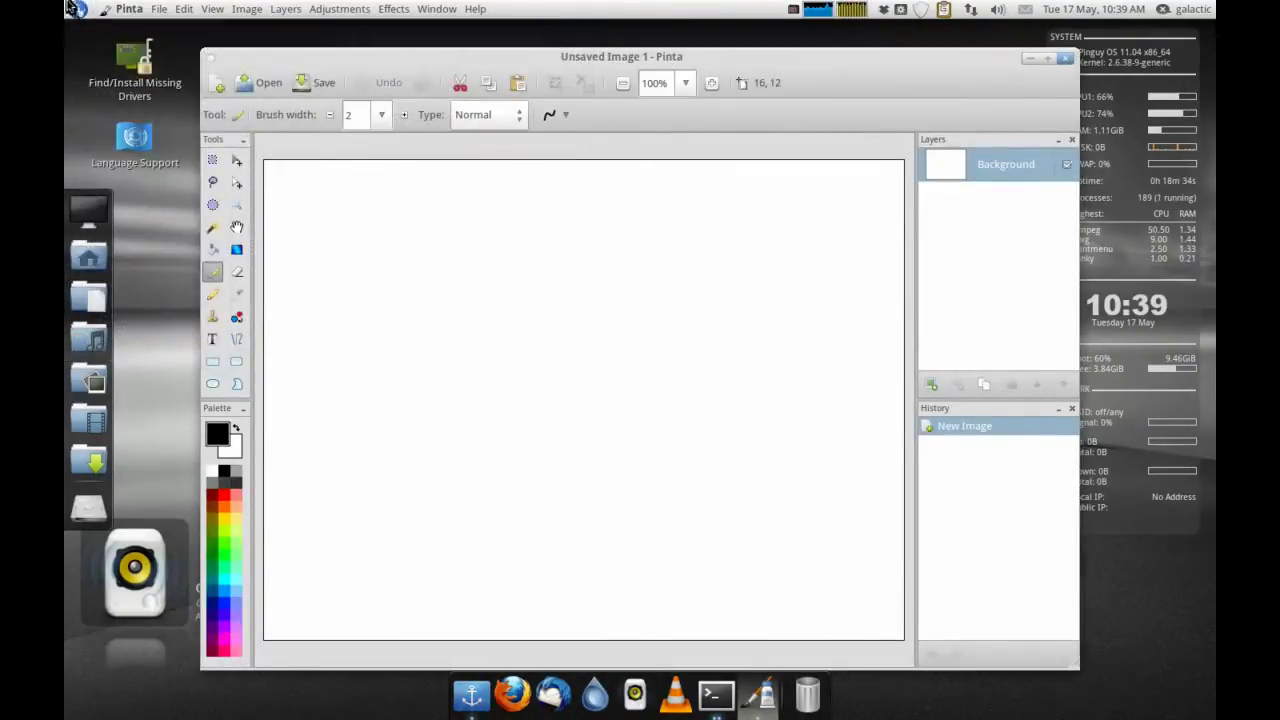
- Look through the Sound & Video applications and launch OpenShot Video Editor
left_click(70, 10)
mouse_move(333, 204)
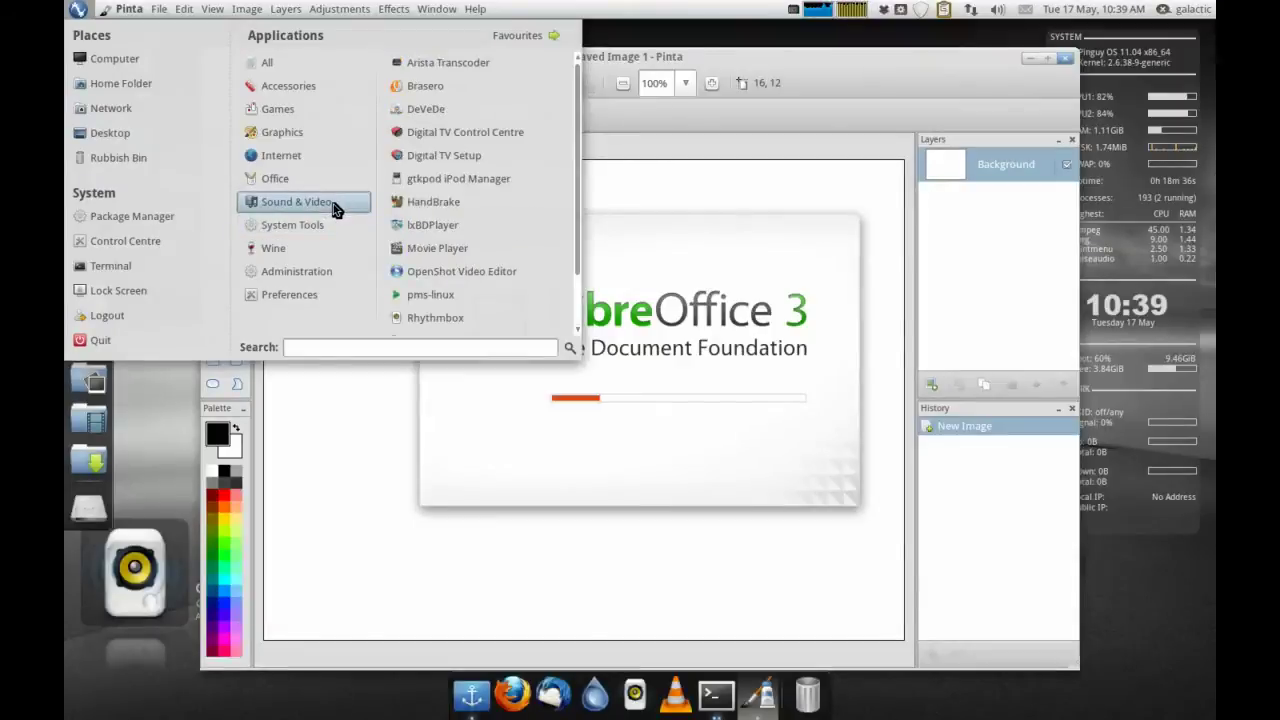
left_click_drag(580, 109, 580, 176)
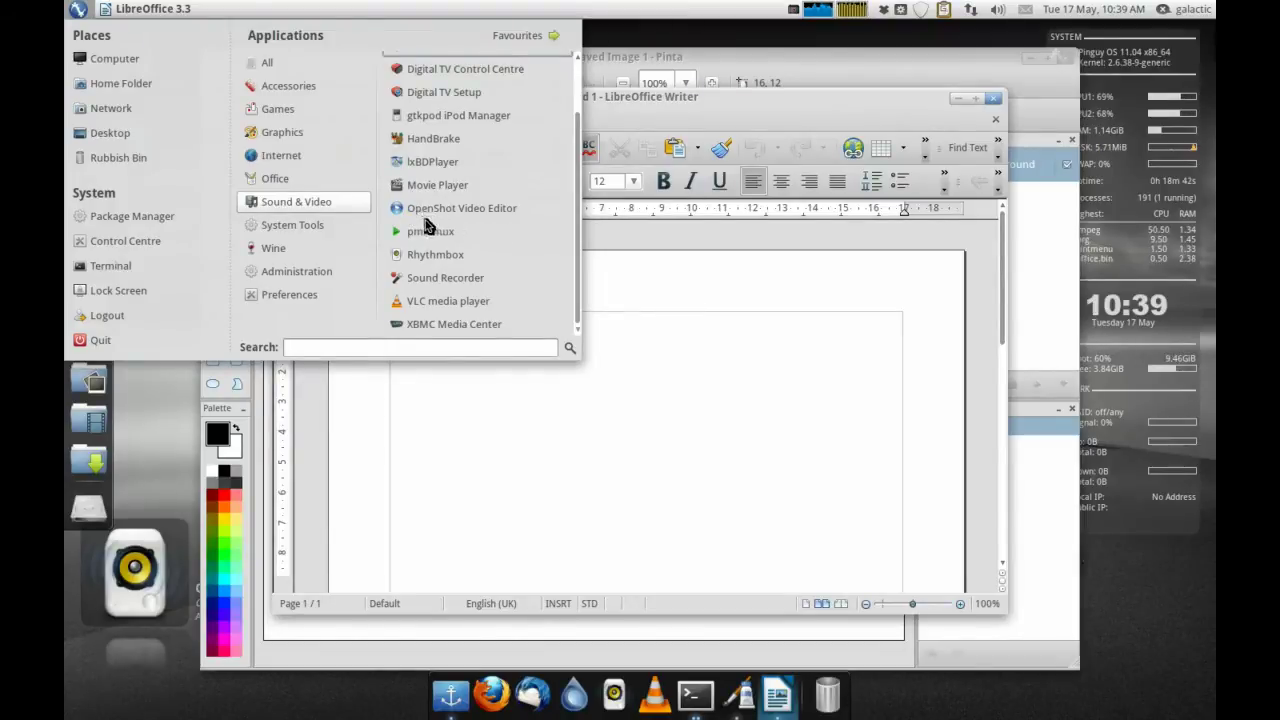
scroll(400, 215, "up", 3)
scroll(448, 232, "down", 3)
left_click(436, 209)
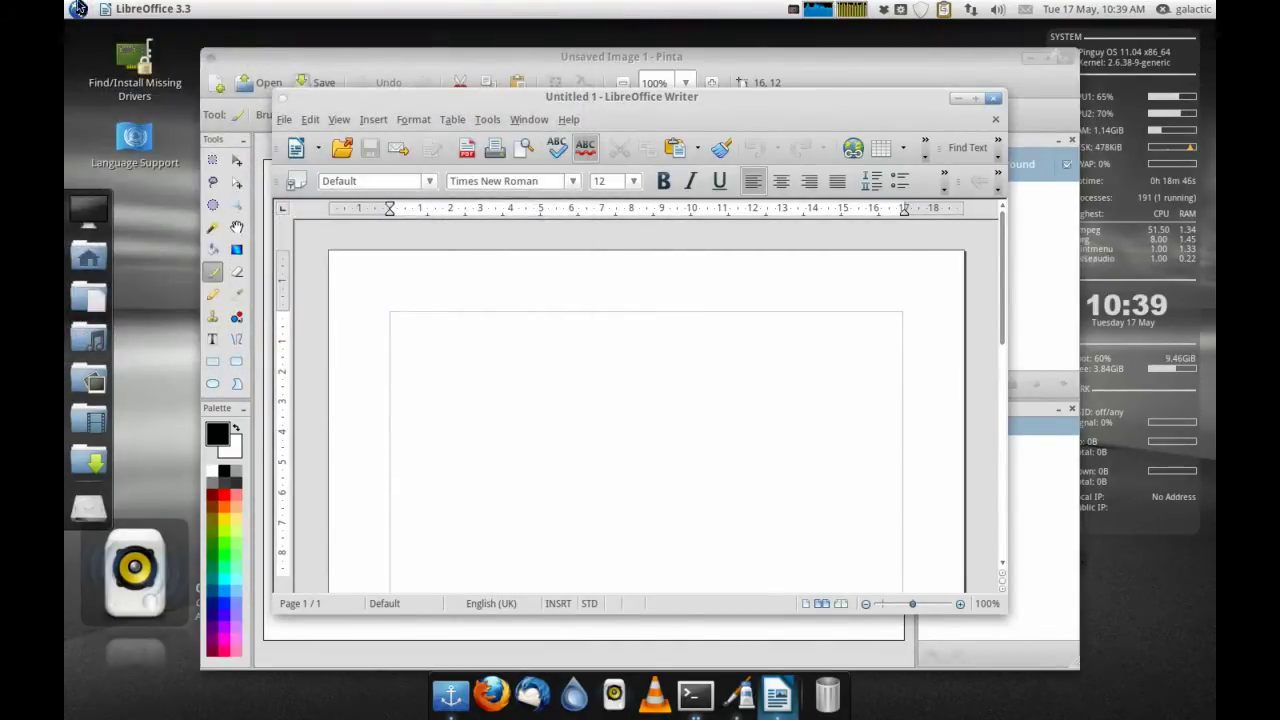
- Launch VLC media player from the Sound & Video applications and accept its privacy and network policies
left_click(78, 8)
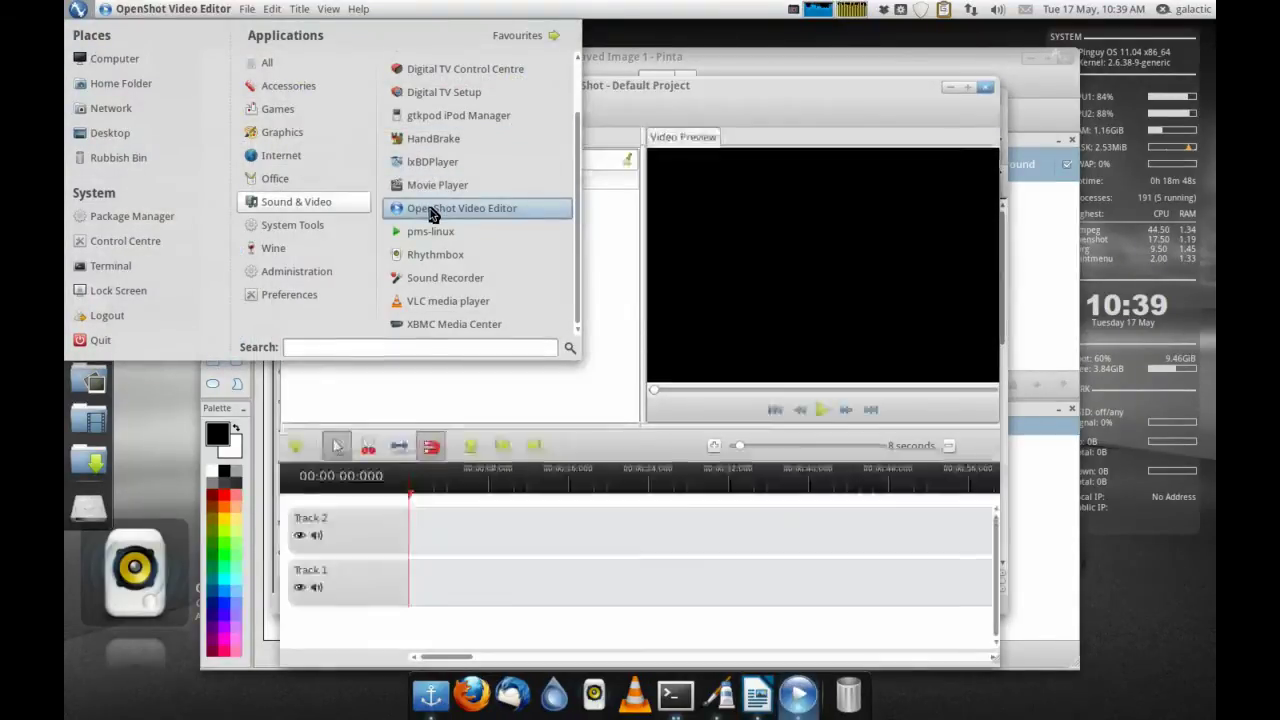
left_click(430, 304)
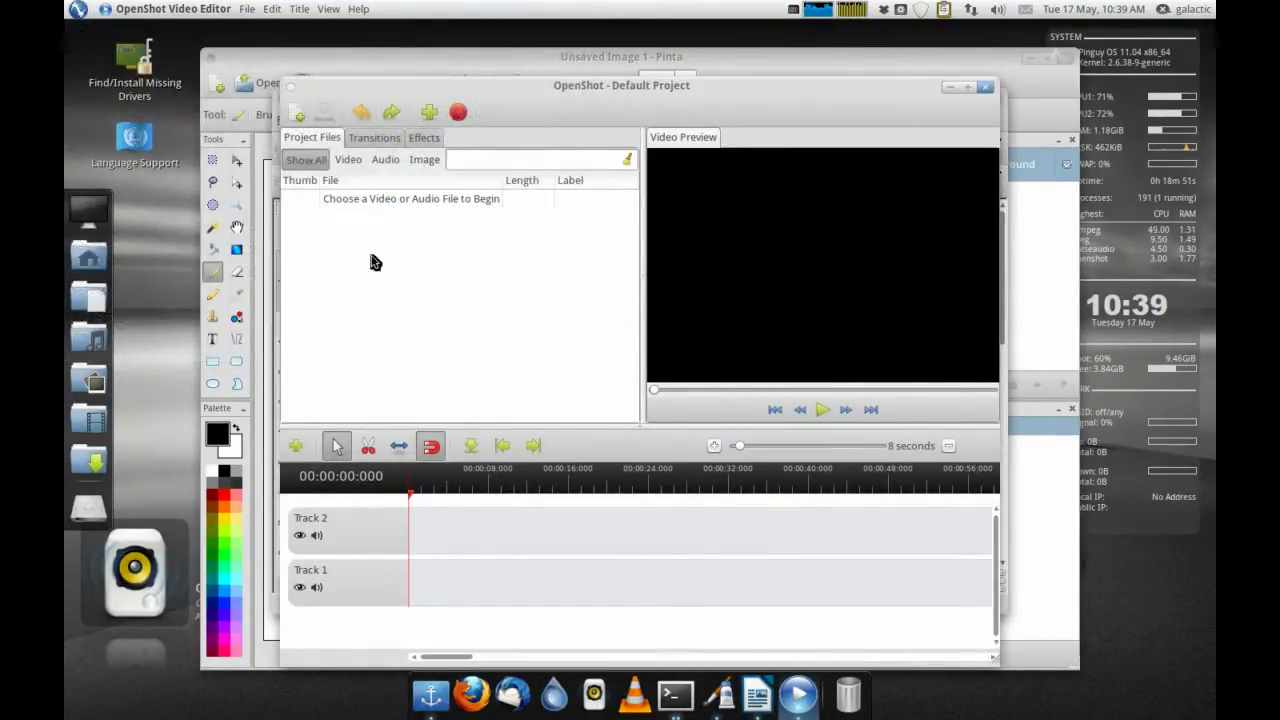
left_click(76, 9)
left_click(640, 243)
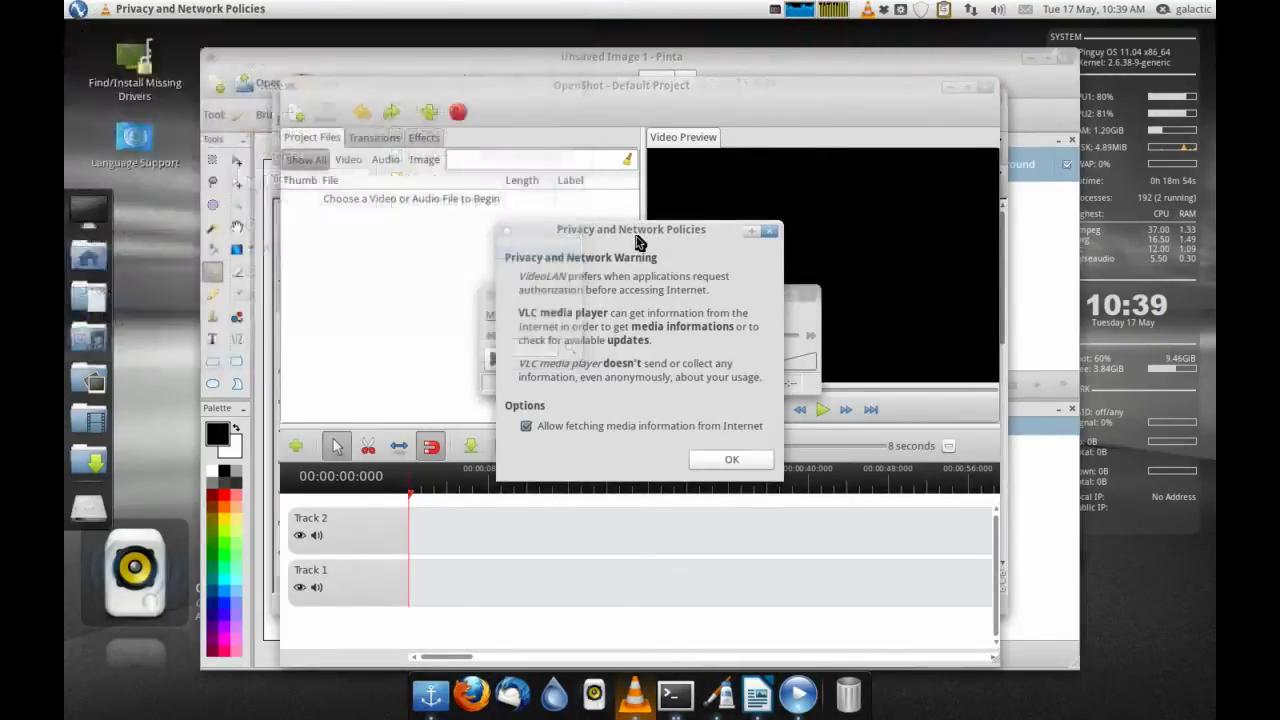
left_click(722, 459)
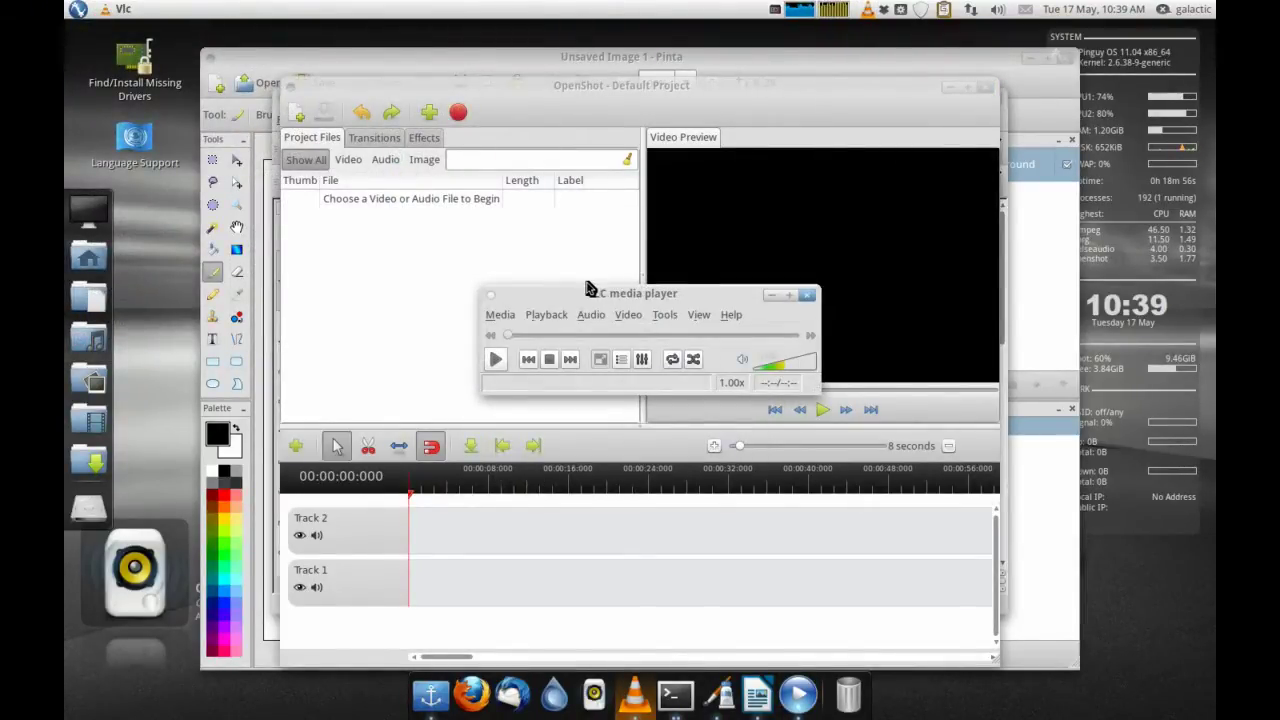
- Look through the Sound & Video applications and launch XBMC Media Center
left_click(80, 9)
mouse_move(317, 205)
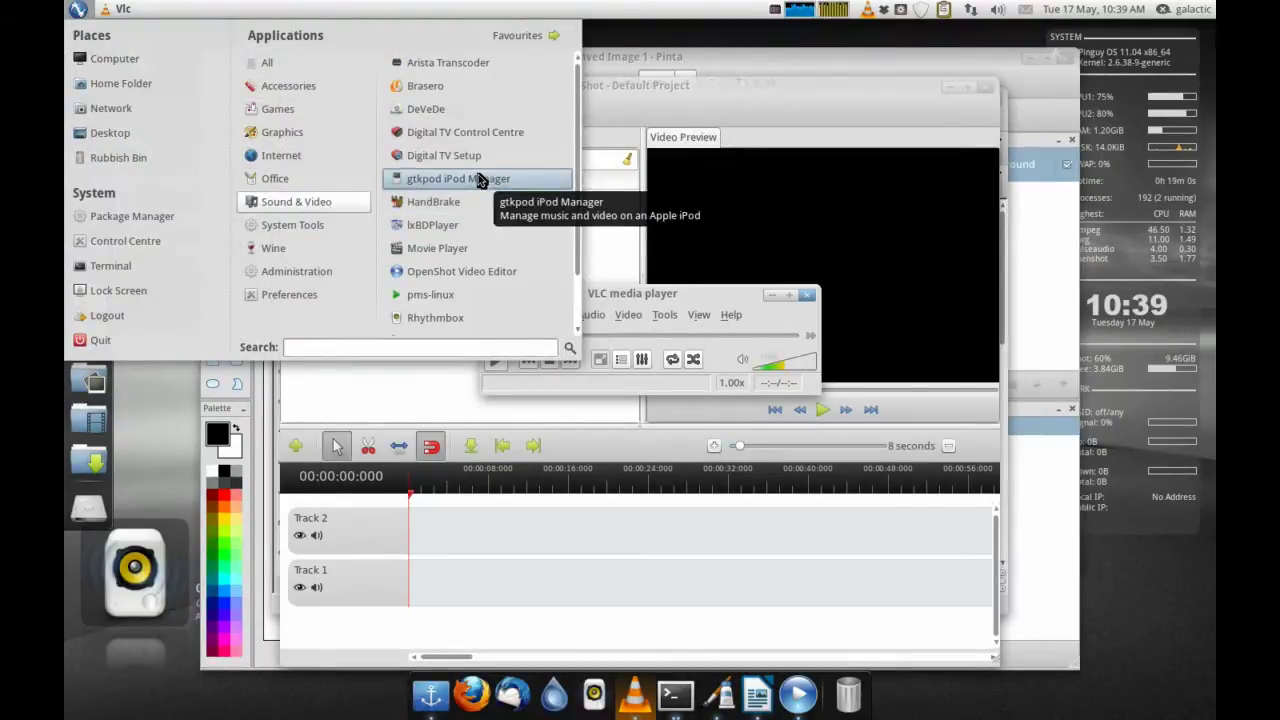
scroll(474, 160, "down", 1)
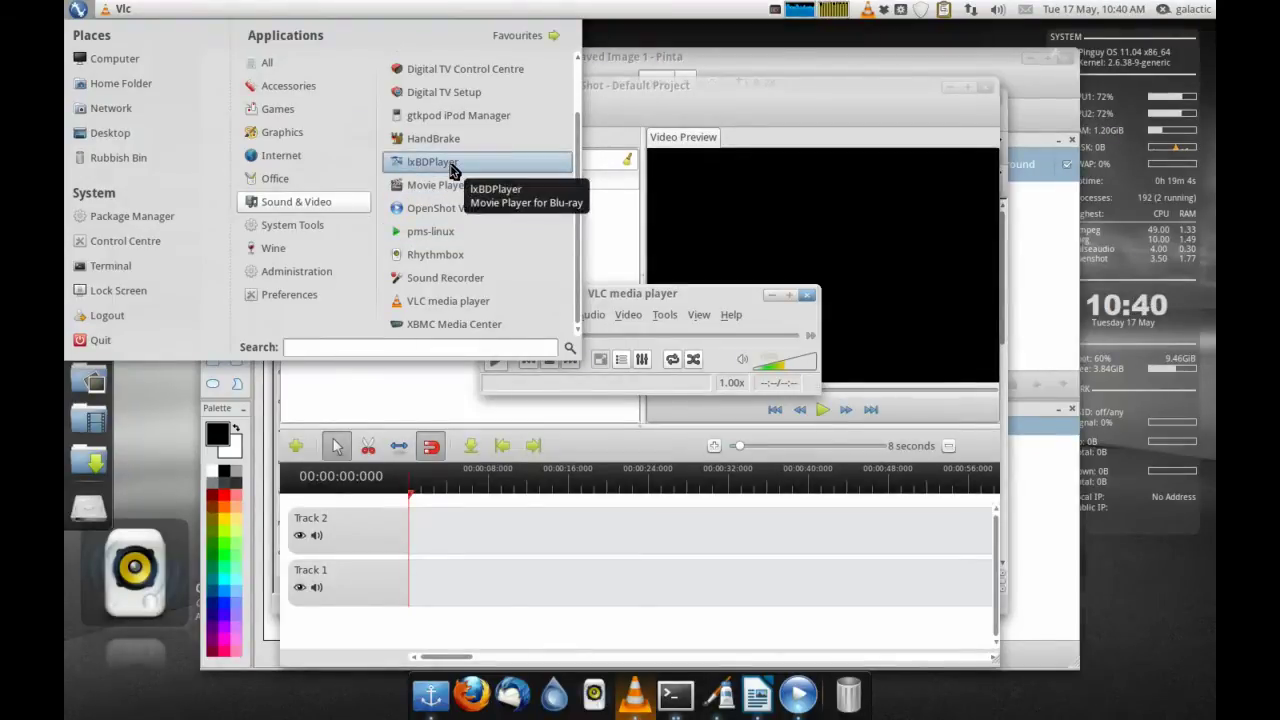
scroll(451, 171, "up", 1)
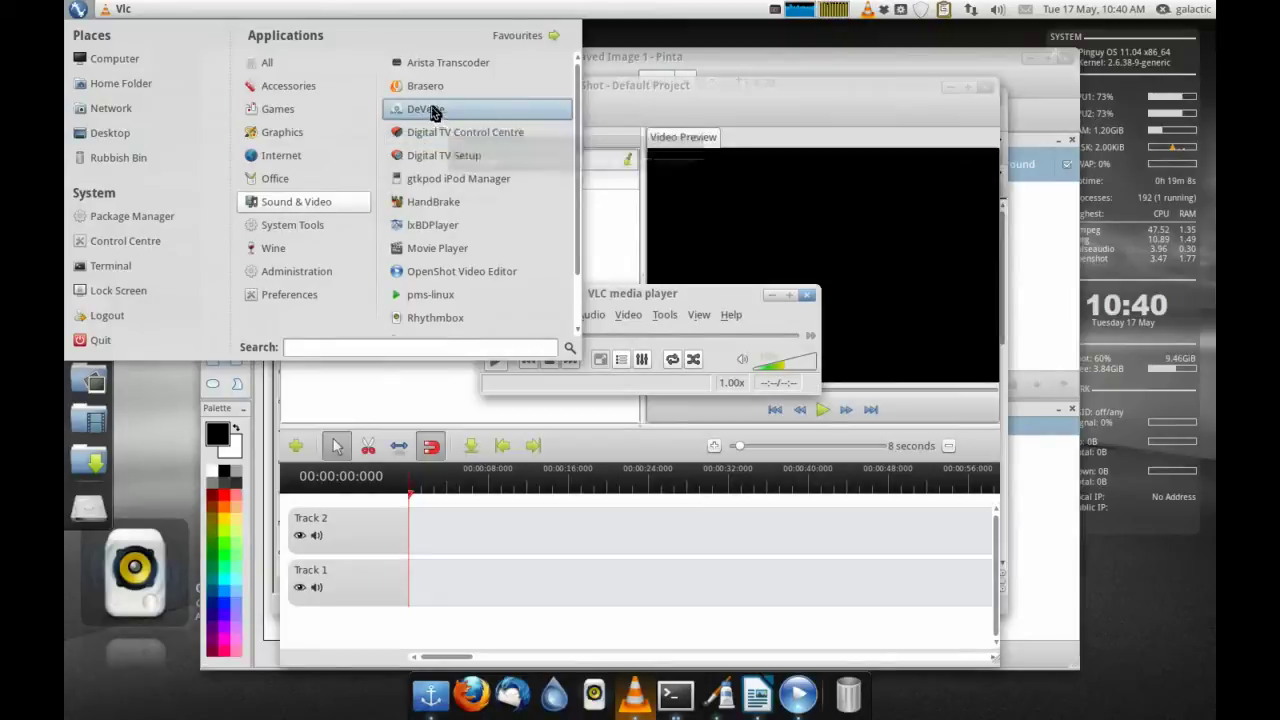
scroll(434, 114, "down", 1)
scroll(432, 114, "up", 1)
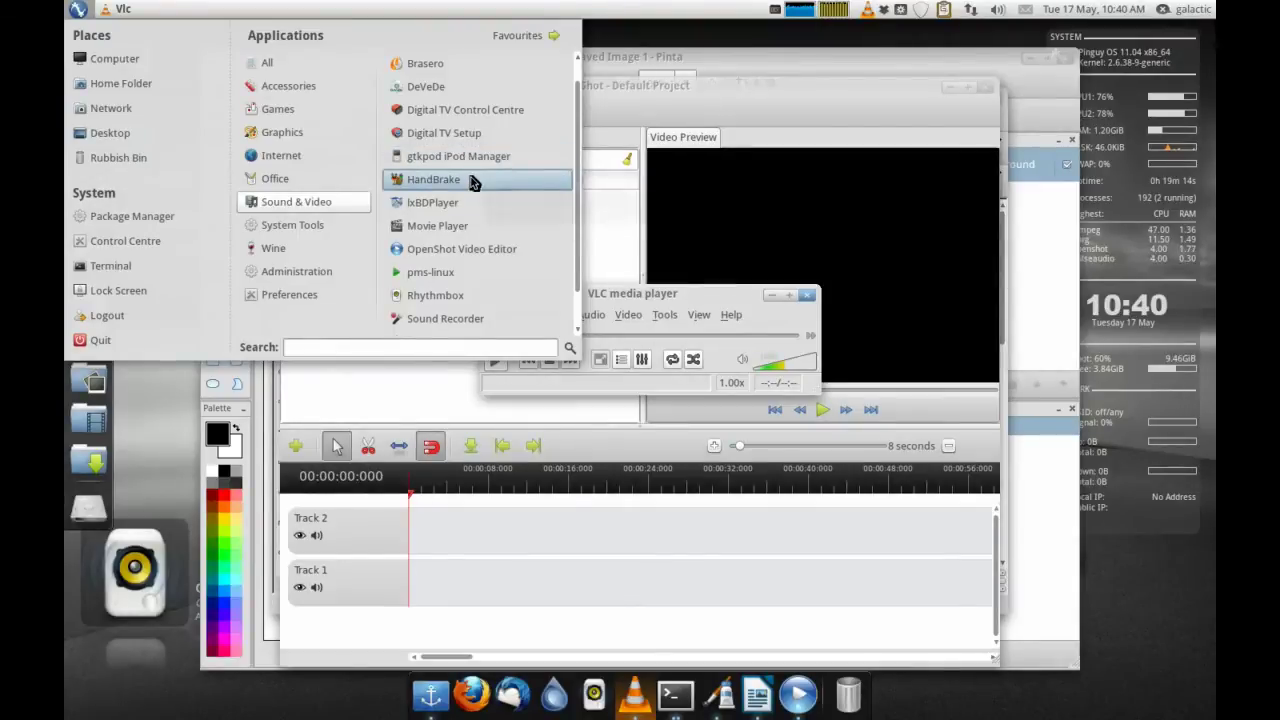
scroll(476, 245, "up", 1)
scroll(476, 246, "down", 3)
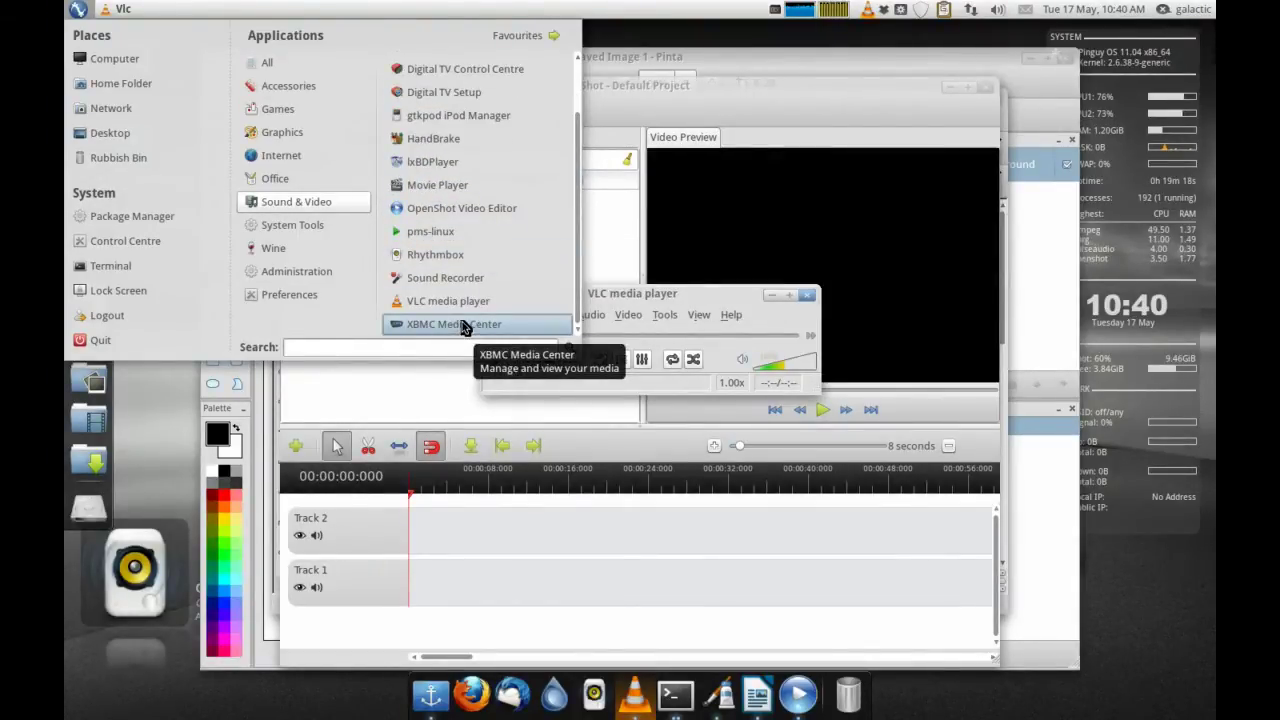
left_click(462, 324)
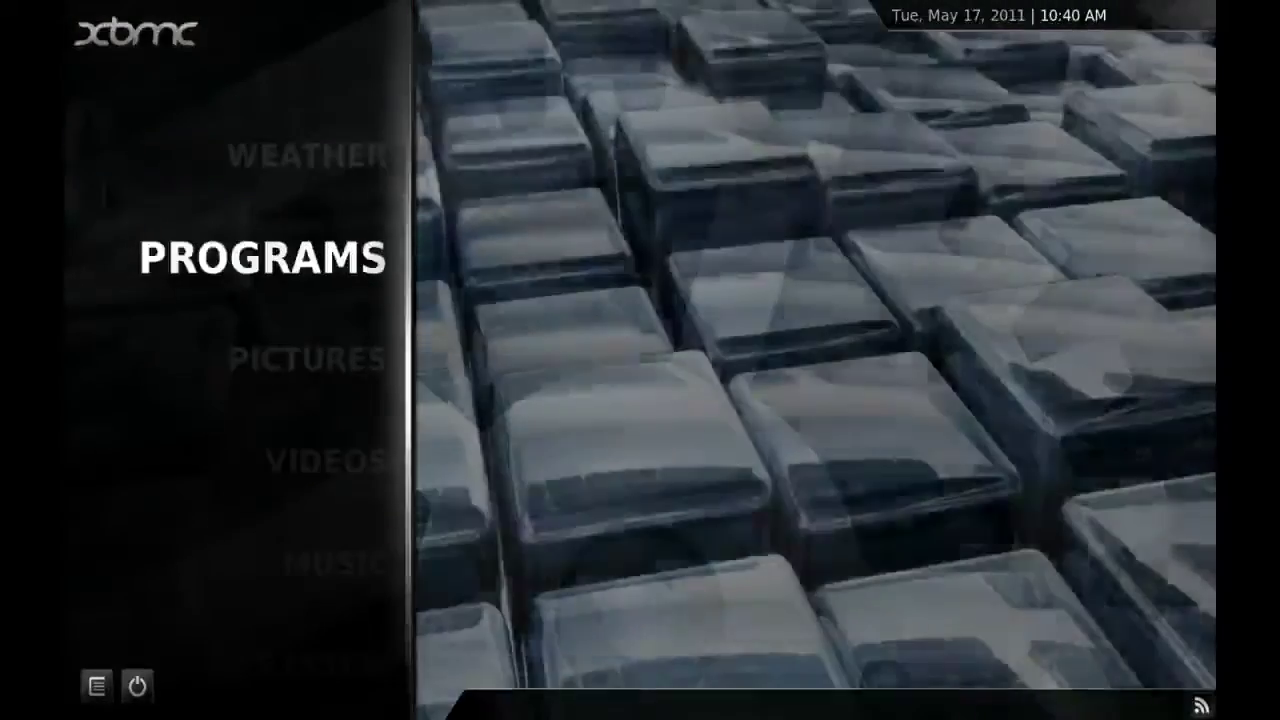
- Look at the Pictures and Videos entries on the XBMC home screen, and view the power options without choosing one
key("Down")
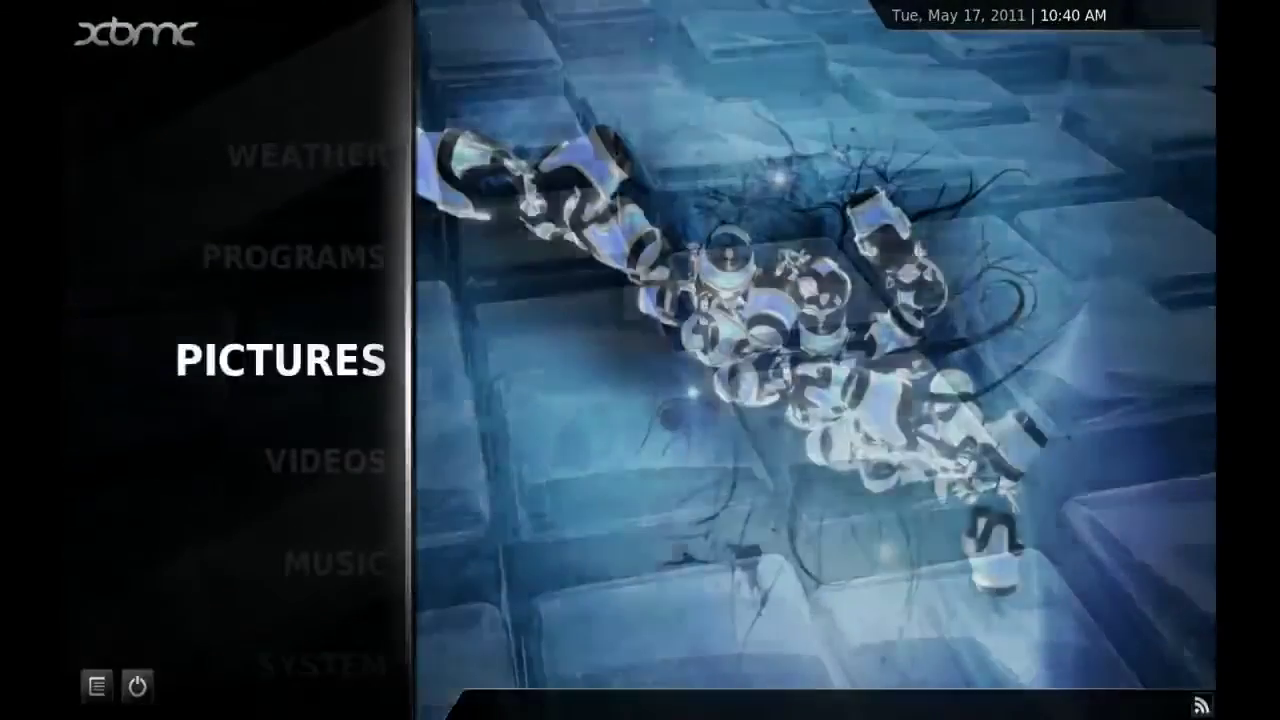
key("Down")
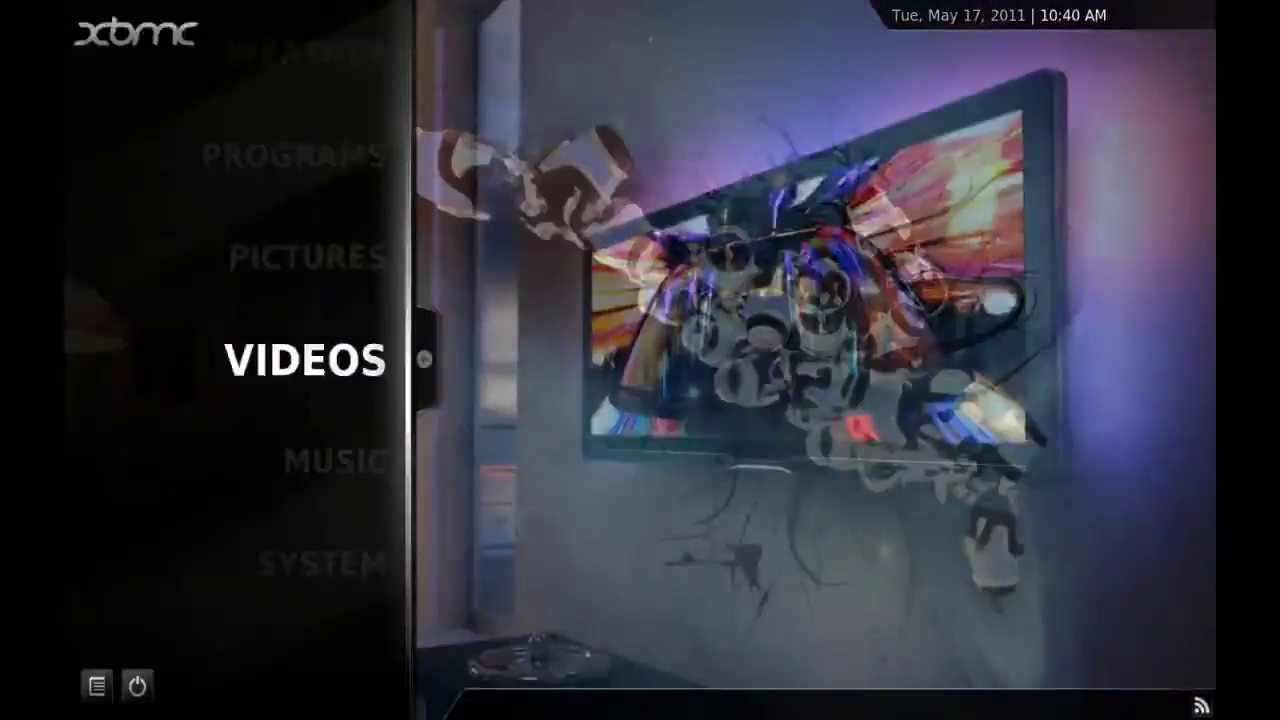
key("Up")
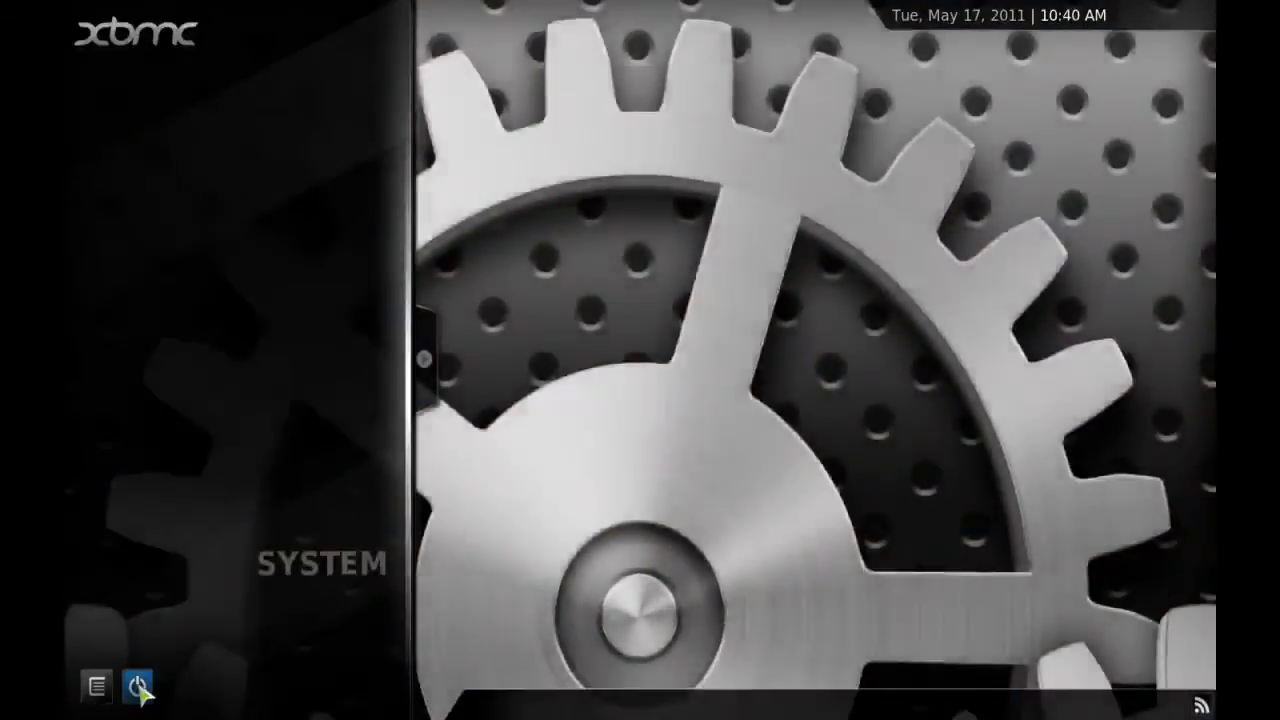
left_click(138, 686)
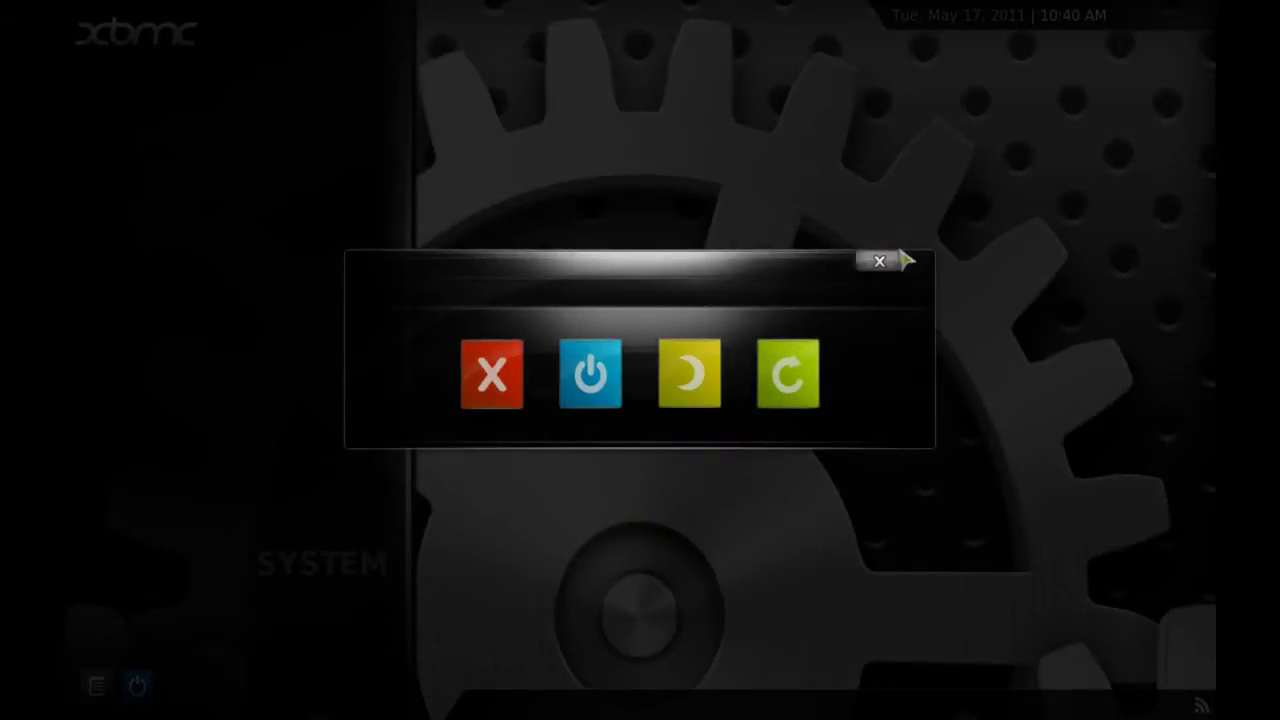
left_click(897, 258)
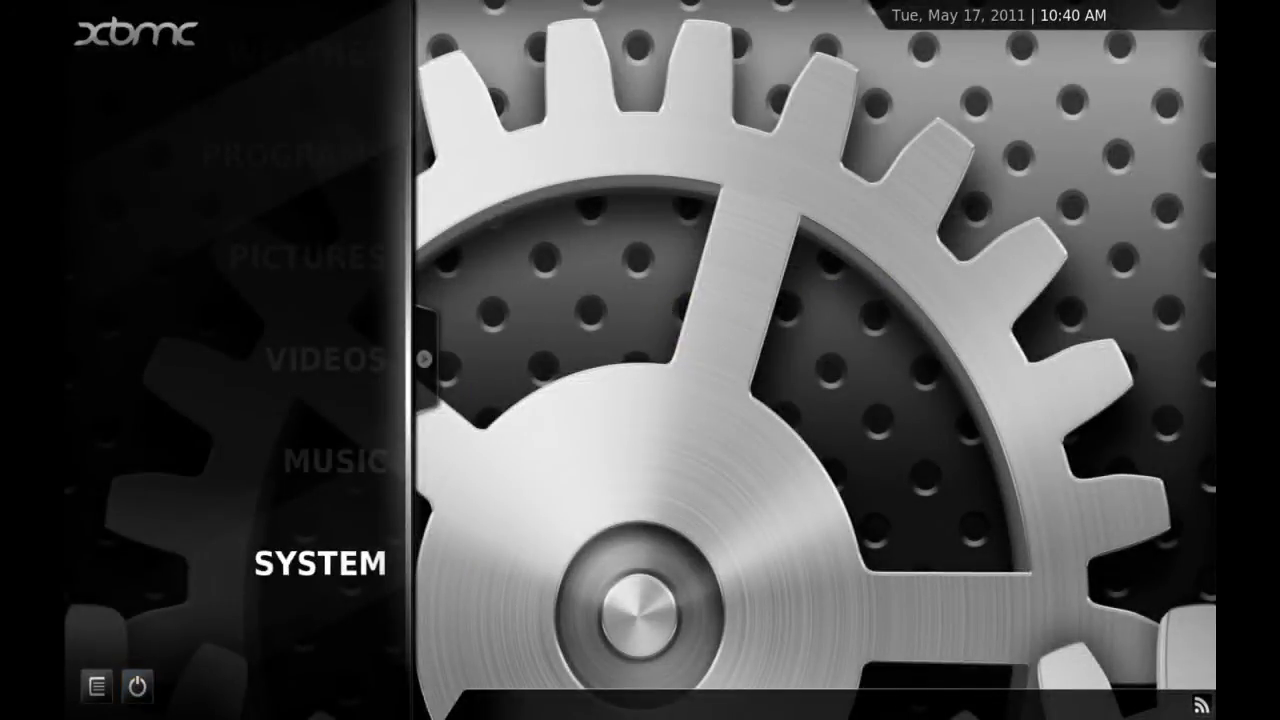
- Cycle through the XBMC home sections, including Weather, Programs, Pictures and Videos, to examine each one's backdrop
key("Up")
key("Up")
key("Up")
key("Up")
key("Up")
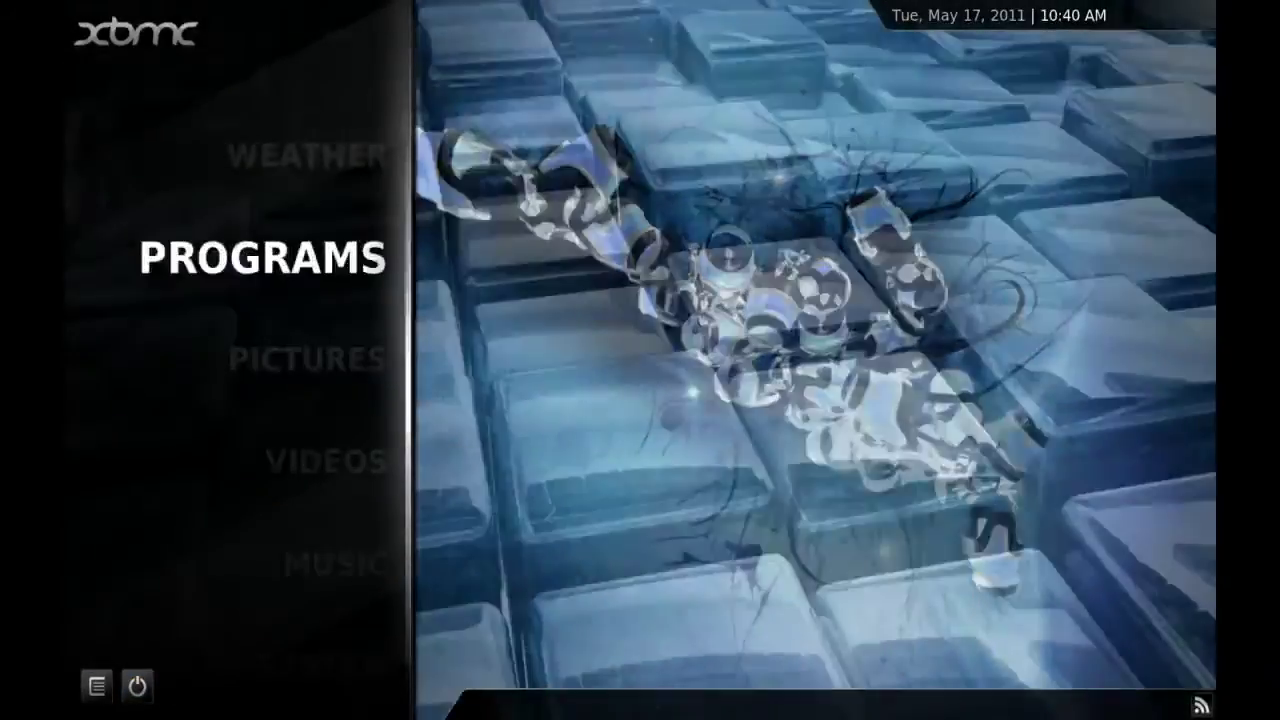
key("Down")
key("Down")
key("Down")
key("Down")
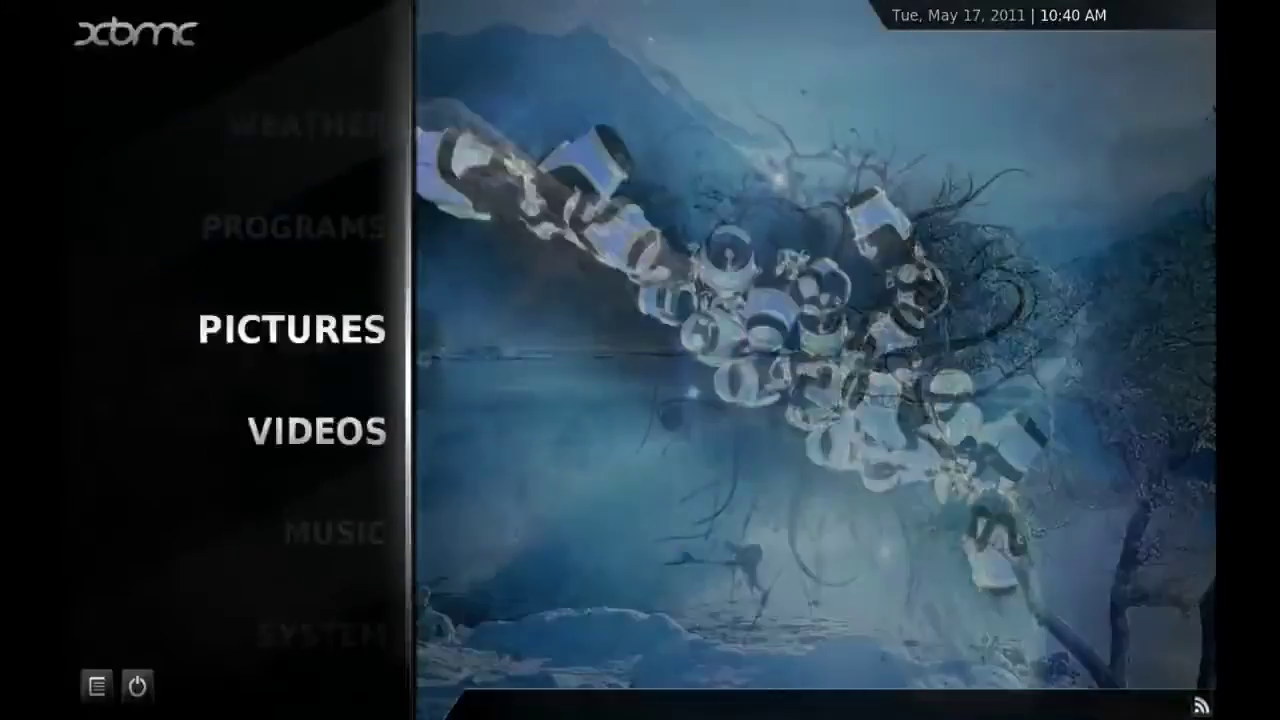
key("Down")
key("Down")
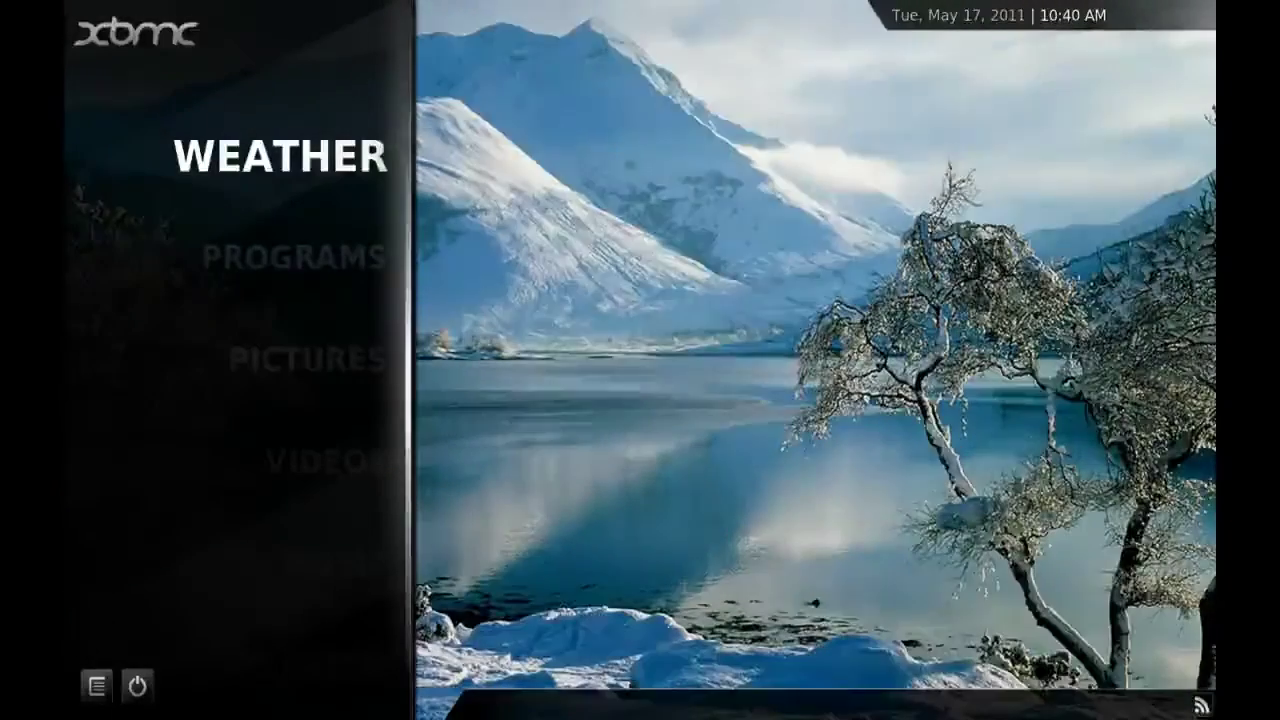
key("Down")
key("Down")
key("Down")
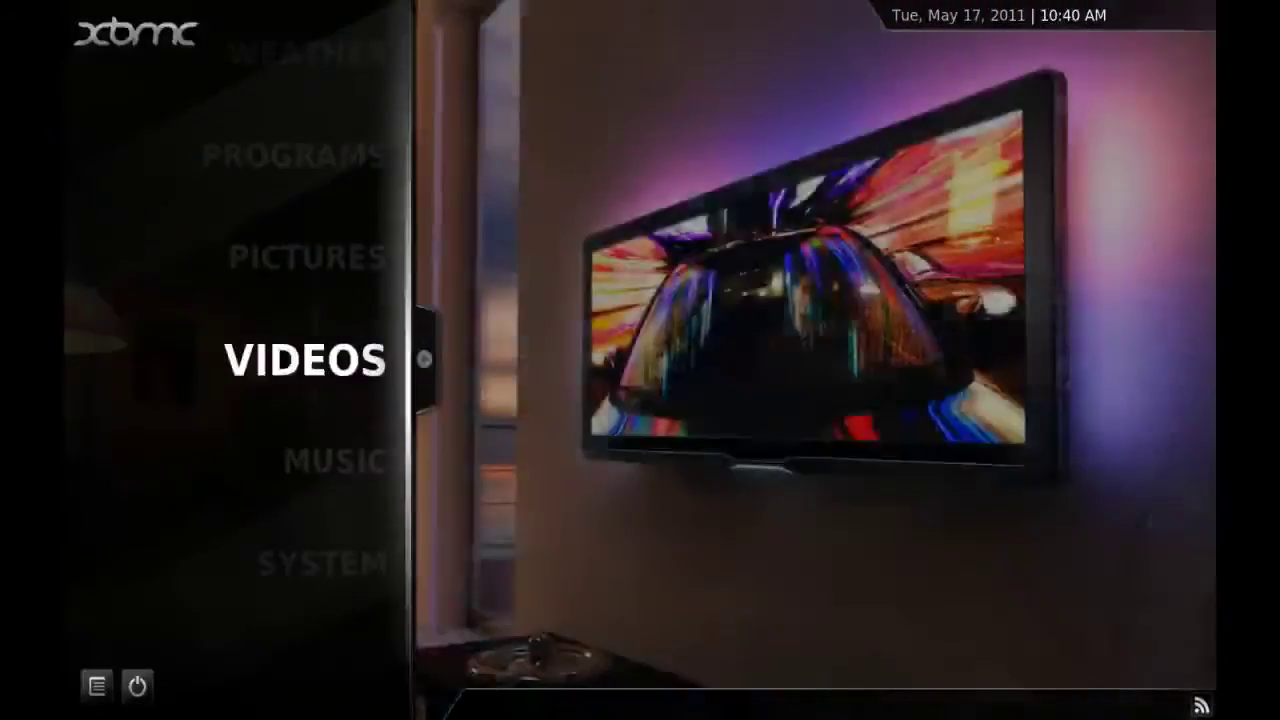
key("Up")
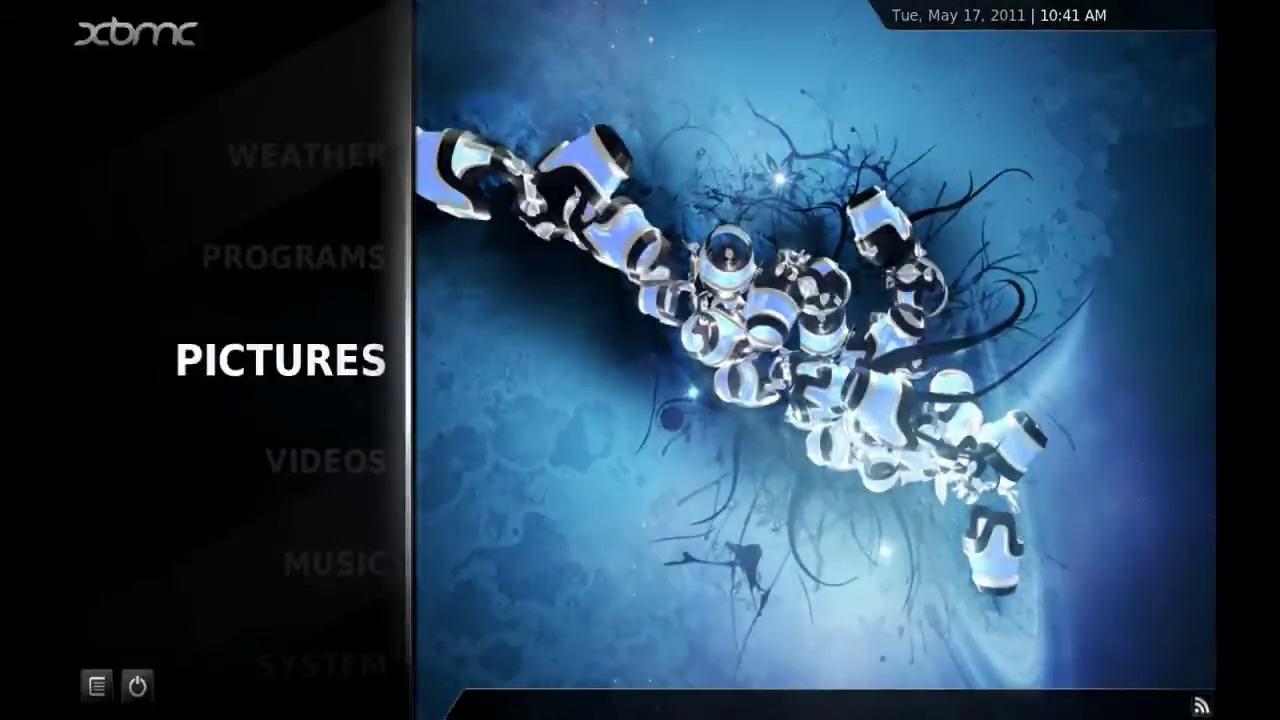
key("Up")
key("Down")
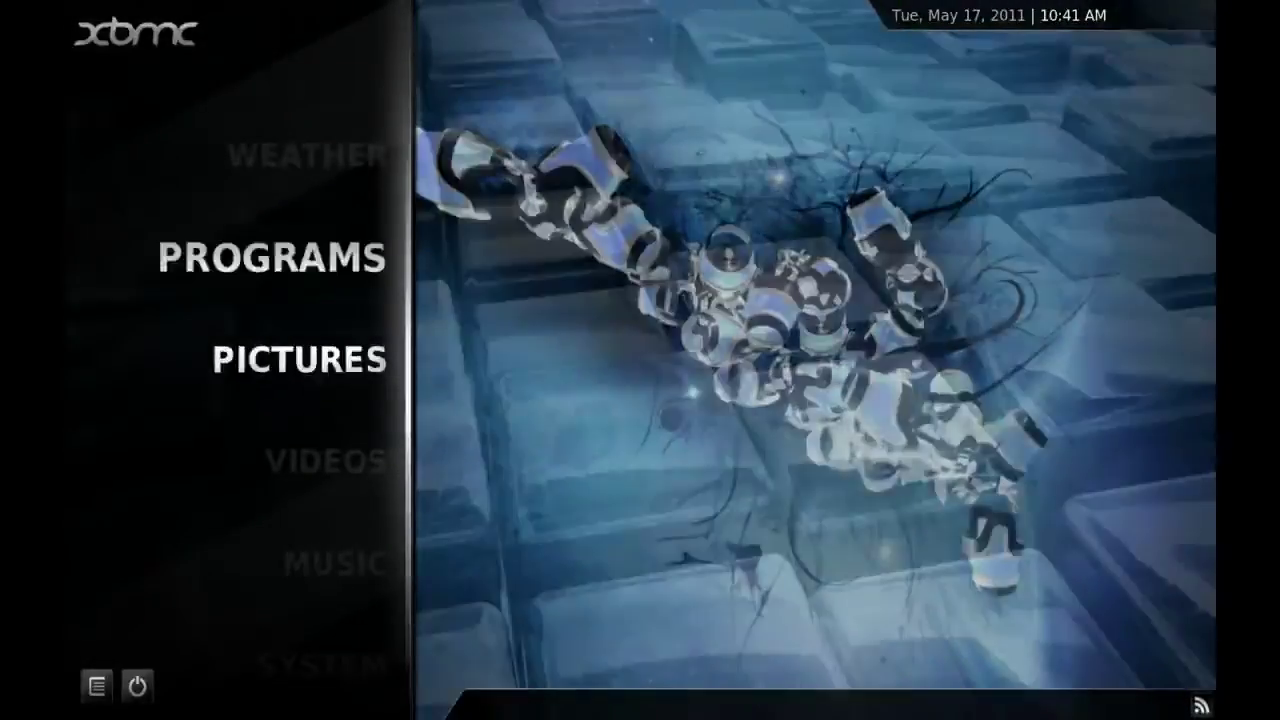
key("Down")
key("Down")
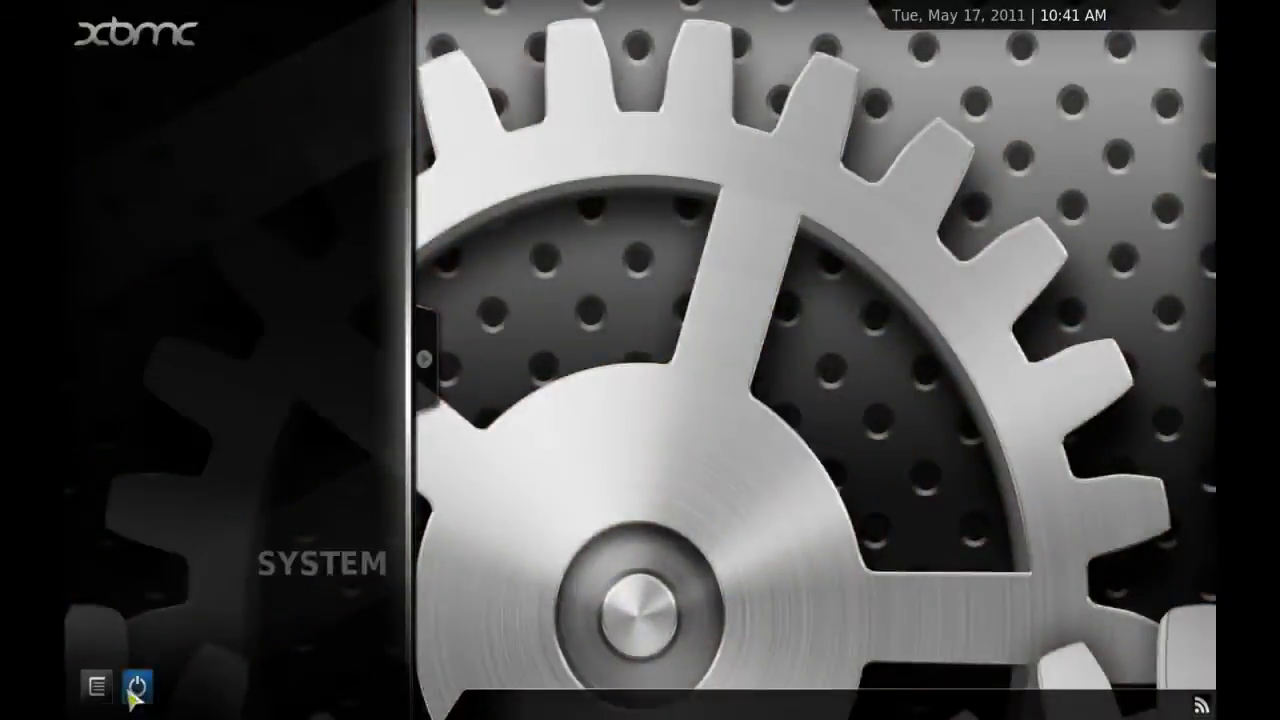
- Exit XBMC through its power options and return to the desktop
left_click(134, 688)
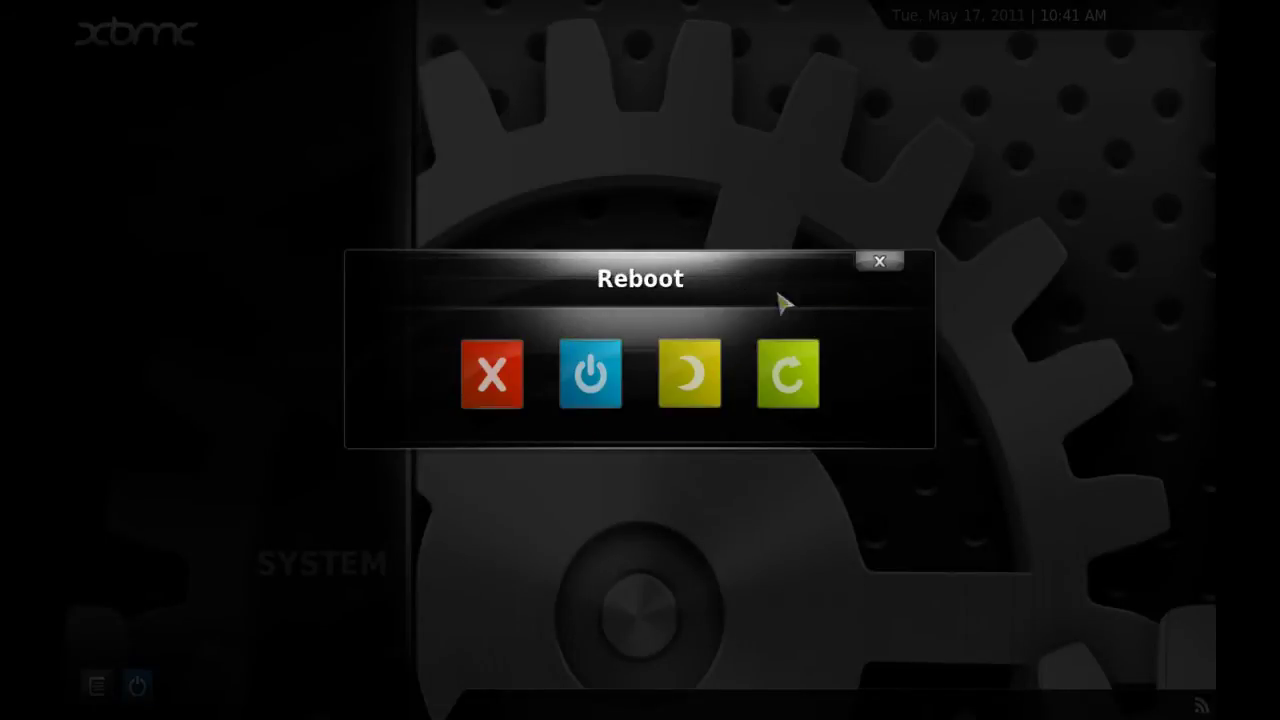
left_click(491, 377)
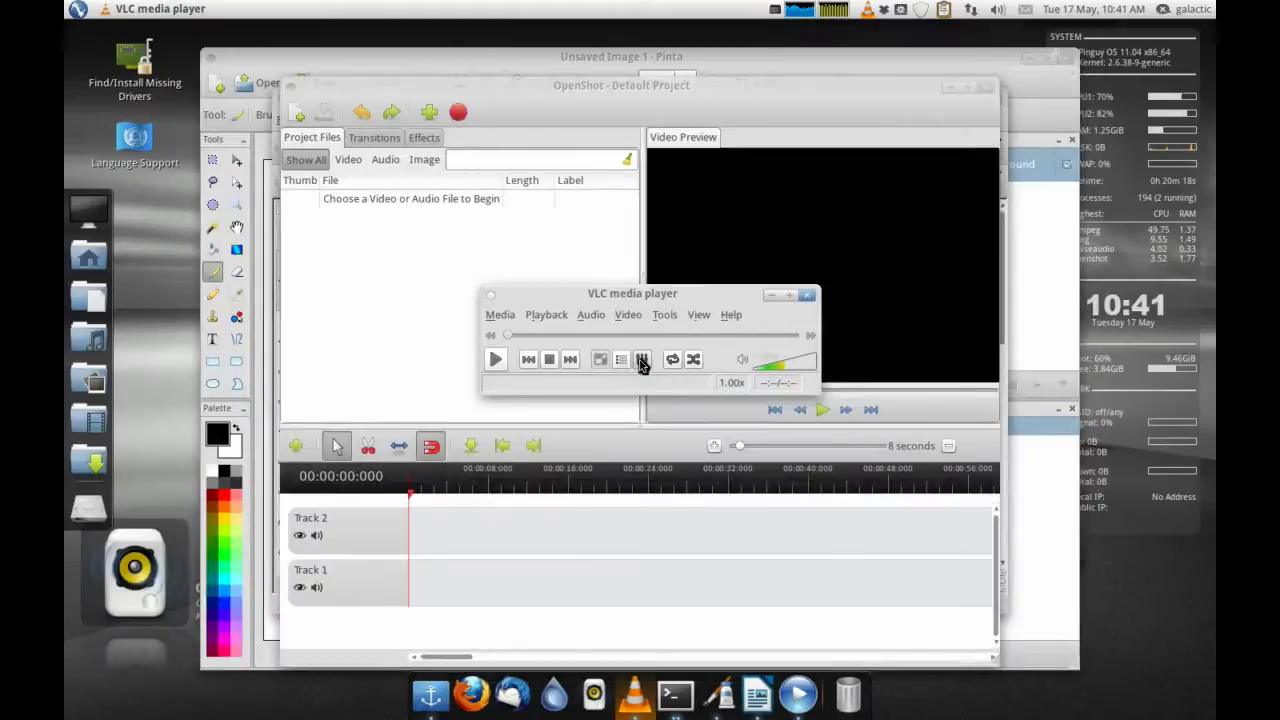
- Move the VLC window aside, bring OpenShot to the front and shift its window slightly up
left_click_drag(564, 298, 253, 217)
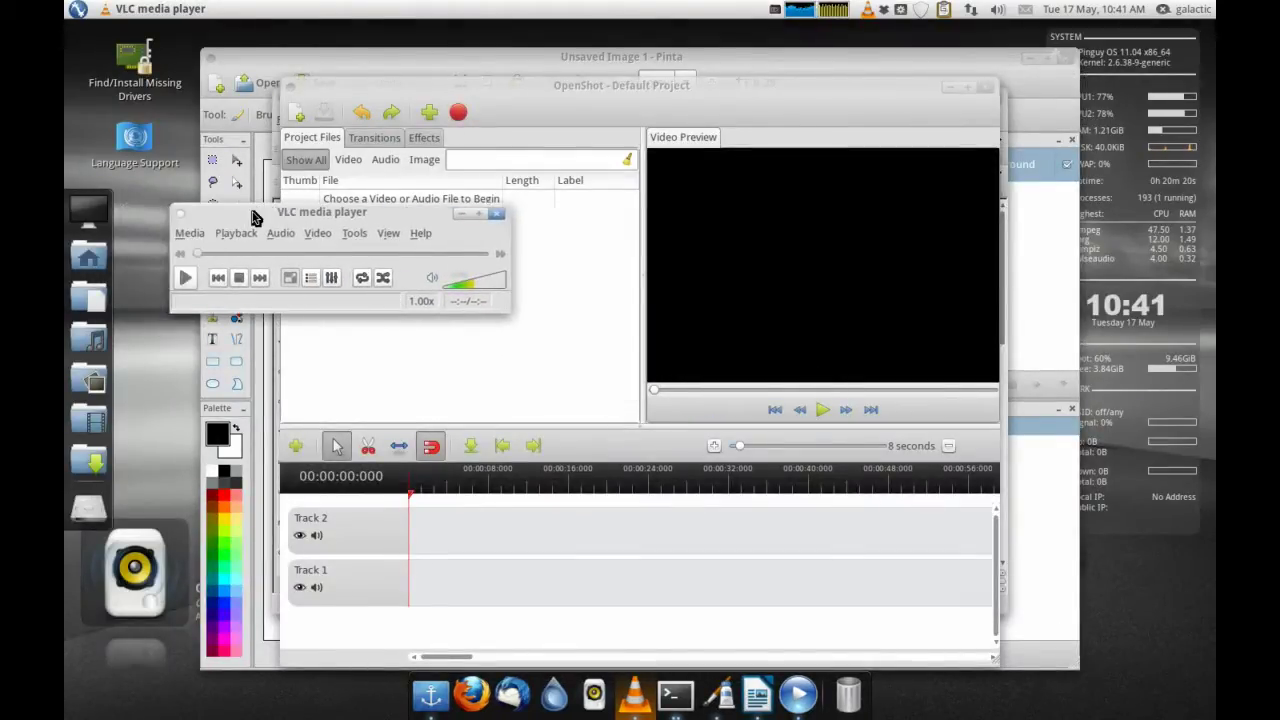
key("alt+Tab")
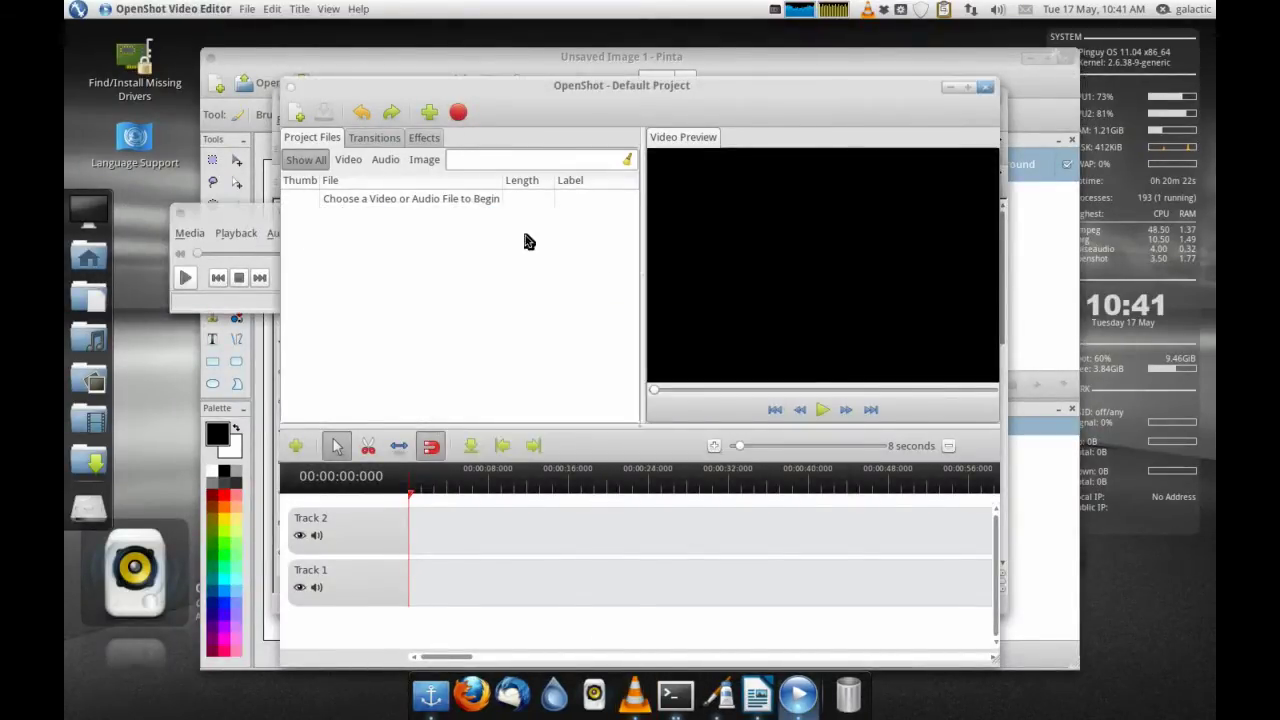
left_click_drag(479, 111, 455, 73)
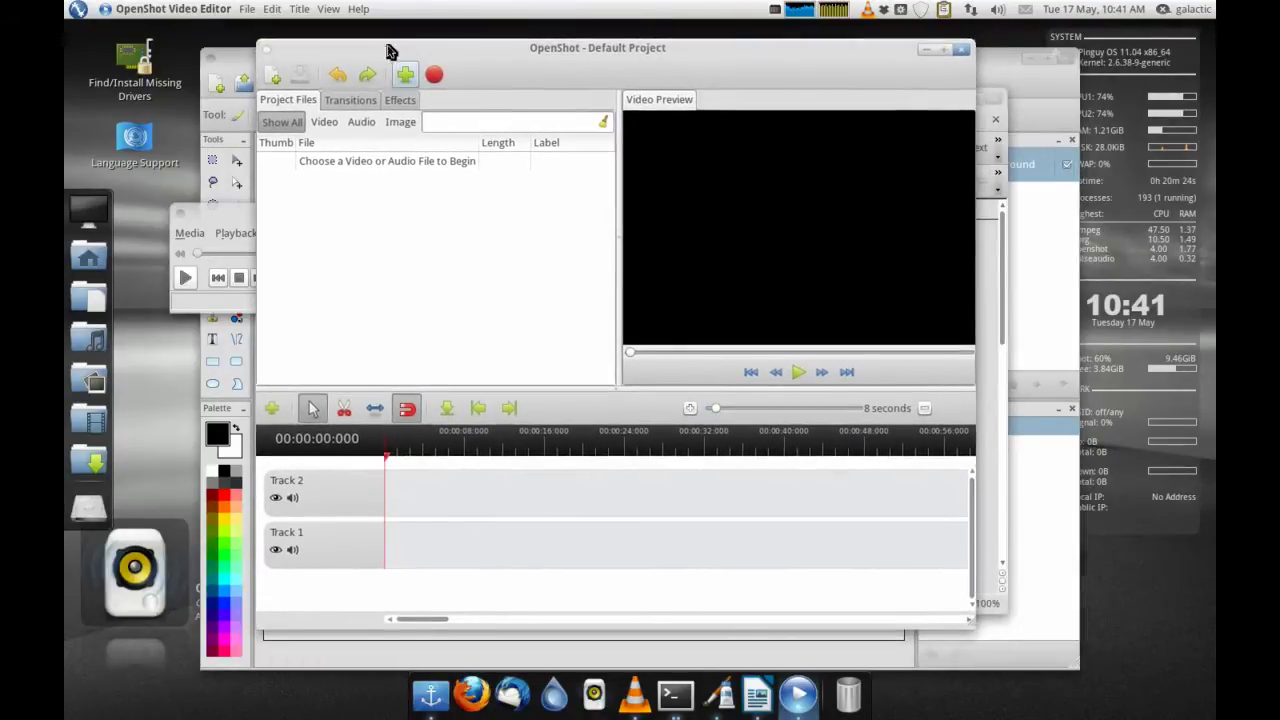
- View OpenShot's About information and close it
left_click(355, 9)
left_click(382, 116)
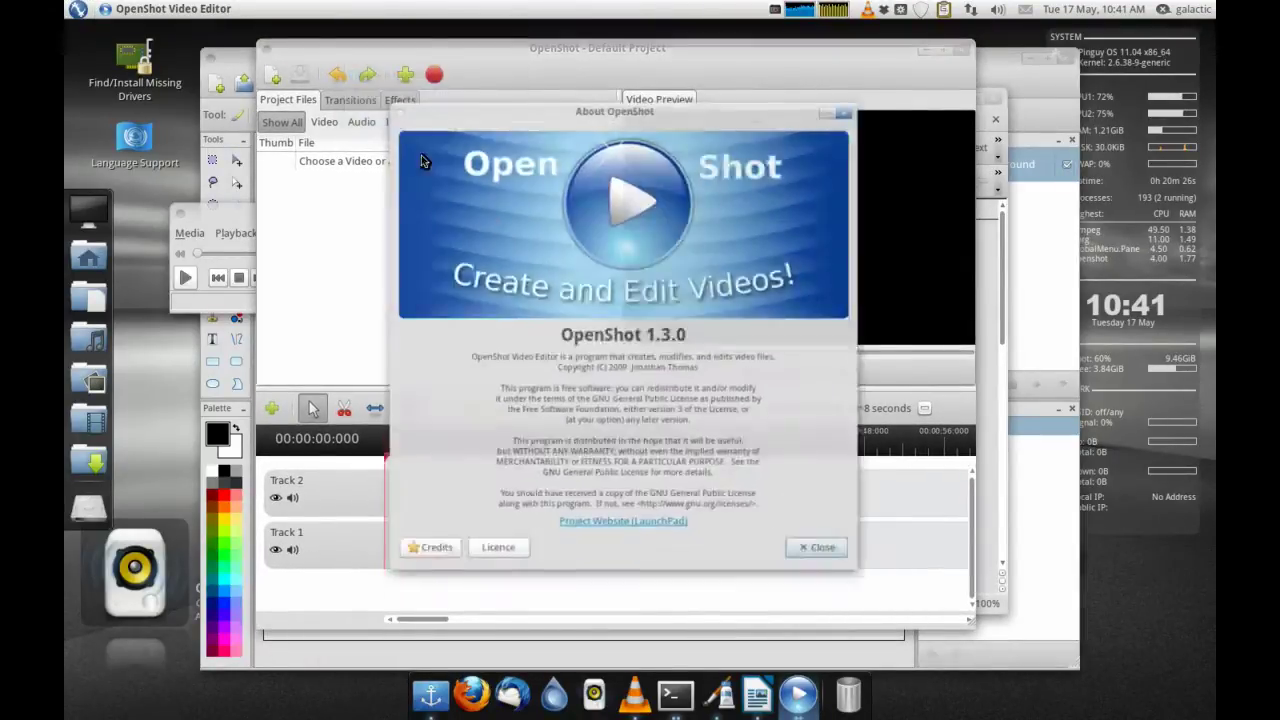
left_click(845, 577)
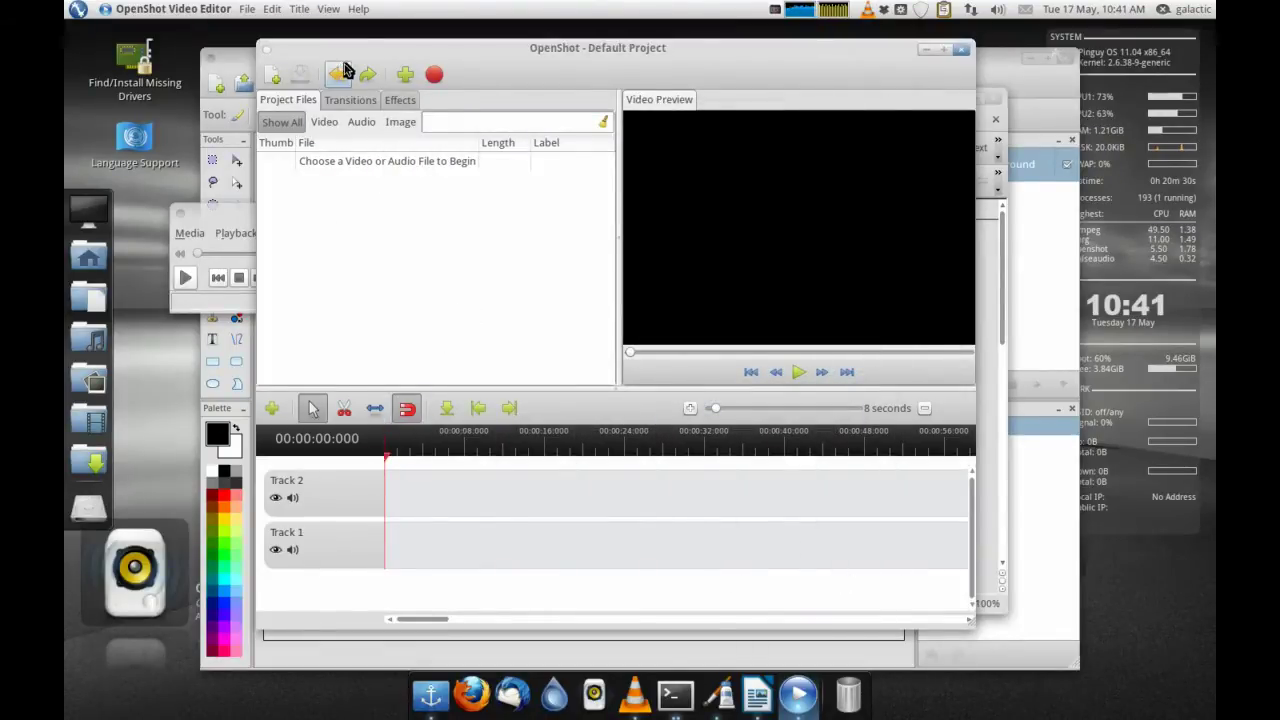
- Browse OpenShot's transitions and effects, return to the project files and close the video editor
left_click(362, 101)
left_click(403, 104)
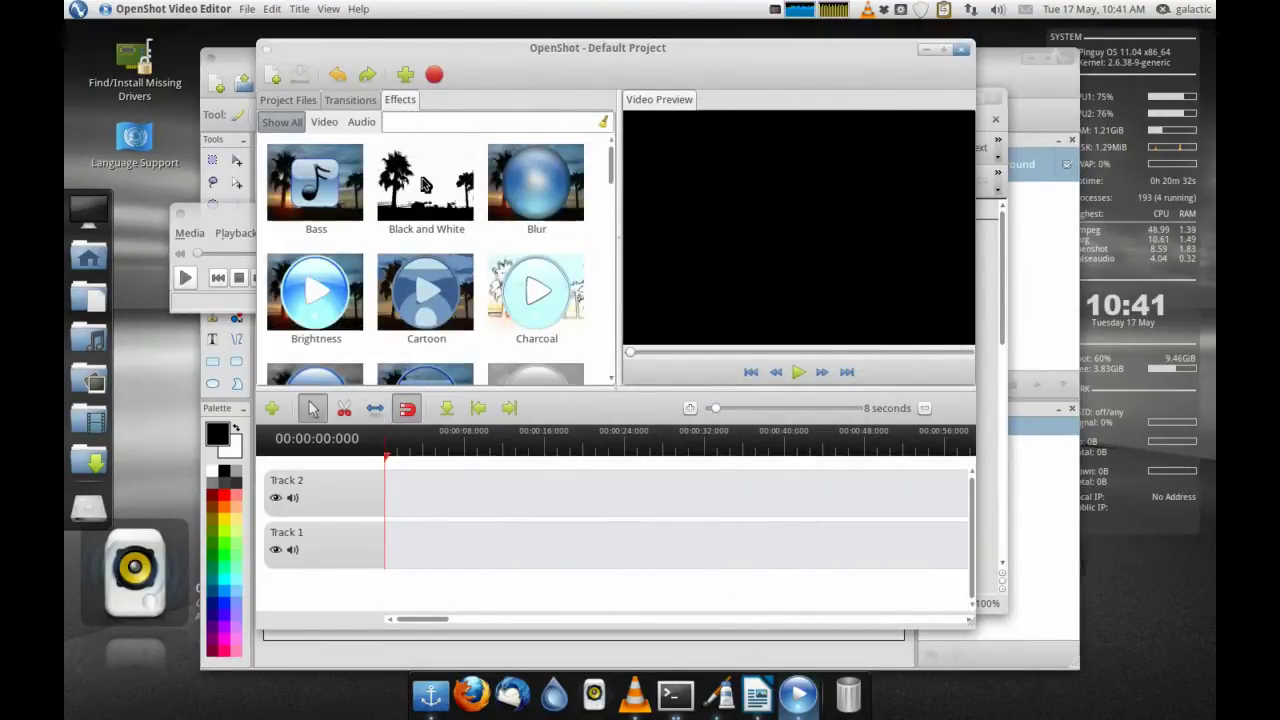
mouse_move(617, 156)
left_mouse_down()
mouse_move(611, 309)
mouse_move(603, 157)
left_mouse_up()
left_click(287, 99)
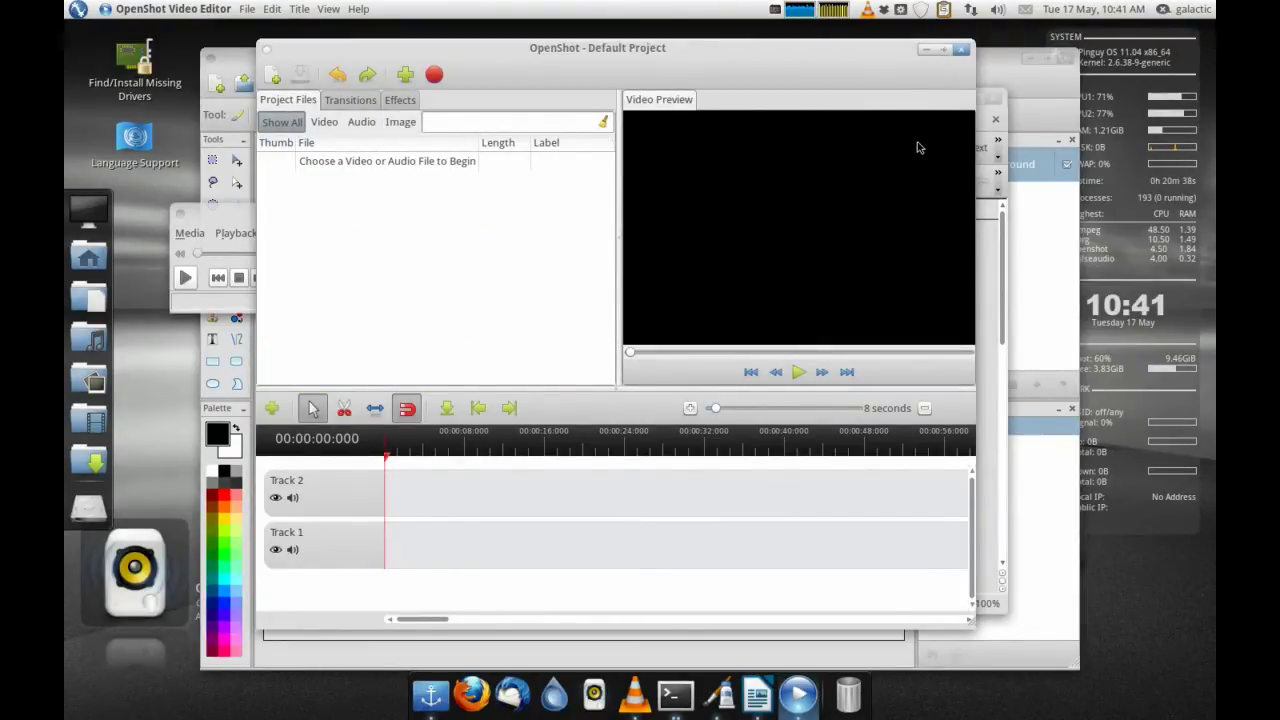
left_click(958, 49)
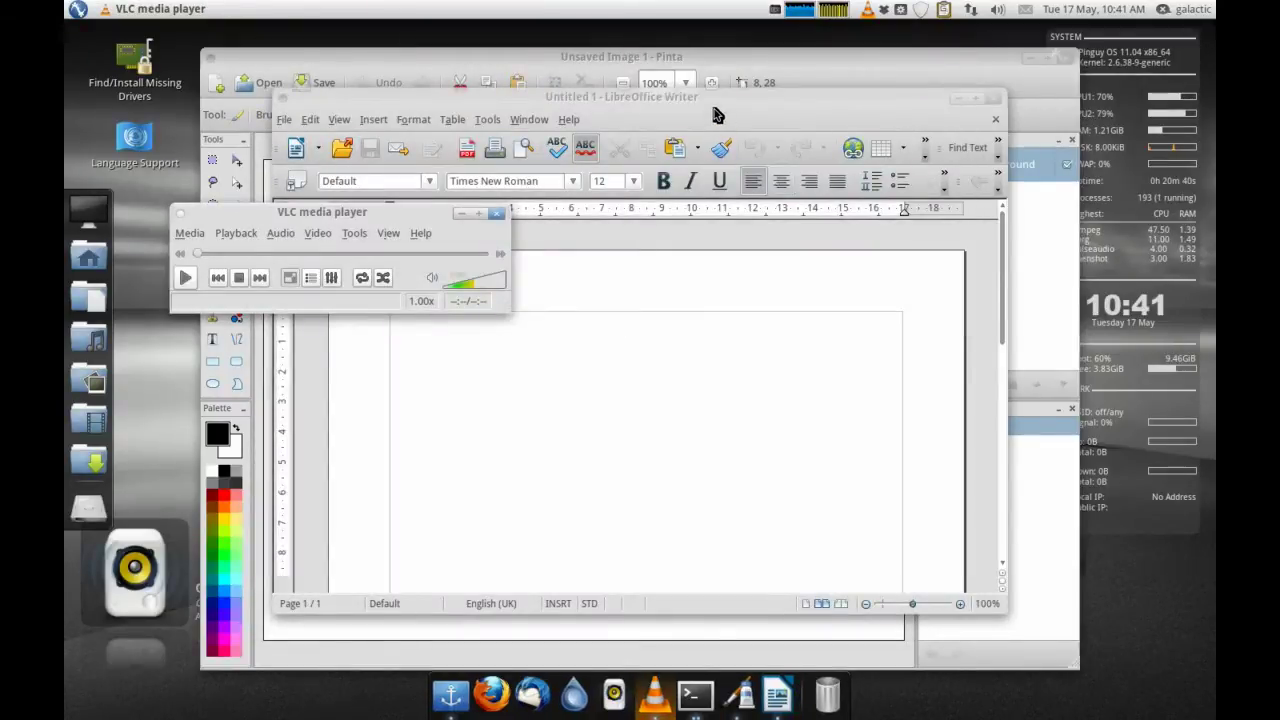
- Maximise the LibreOffice Writer window, restore it to a smaller window and close Writer
left_click_drag(714, 110, 643, 6)
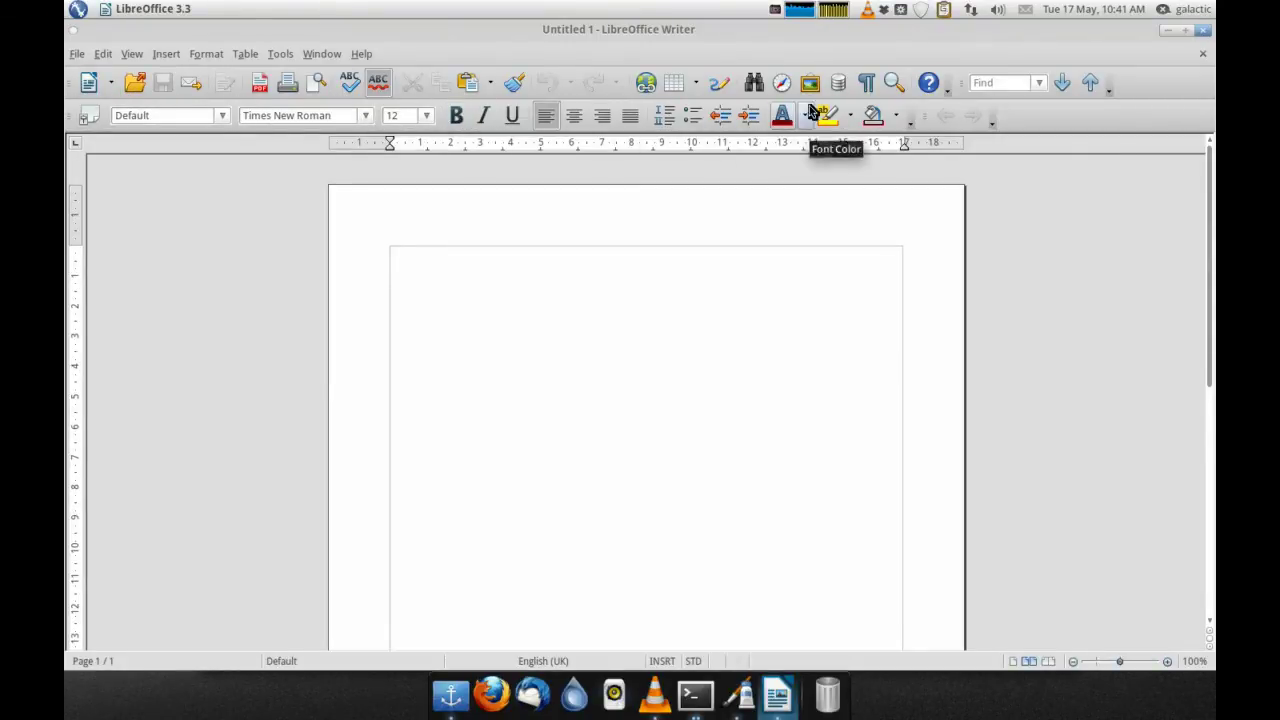
left_click_drag(749, 112, 881, 163)
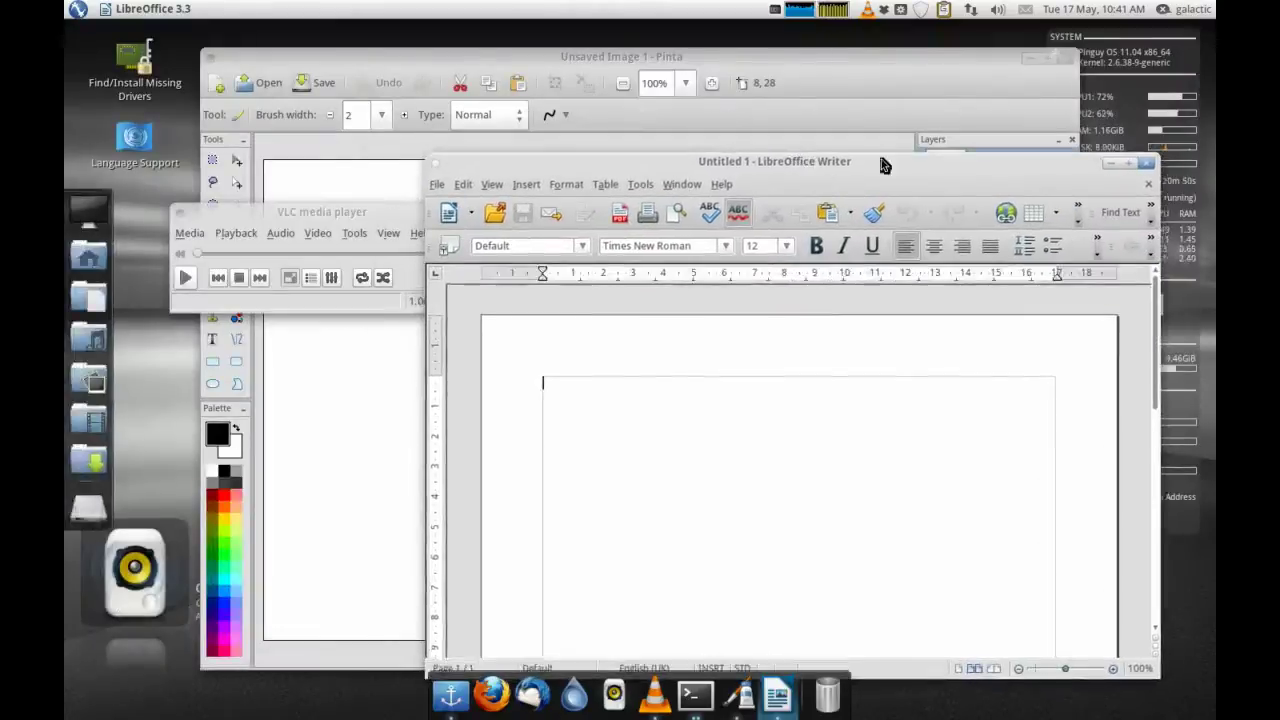
left_click(1149, 164)
- Maximise the Pinta window and fill the canvas with a diagonal gradient, black at the upper-left corner and white at the lower-right
left_click_drag(677, 57, 601, 5)
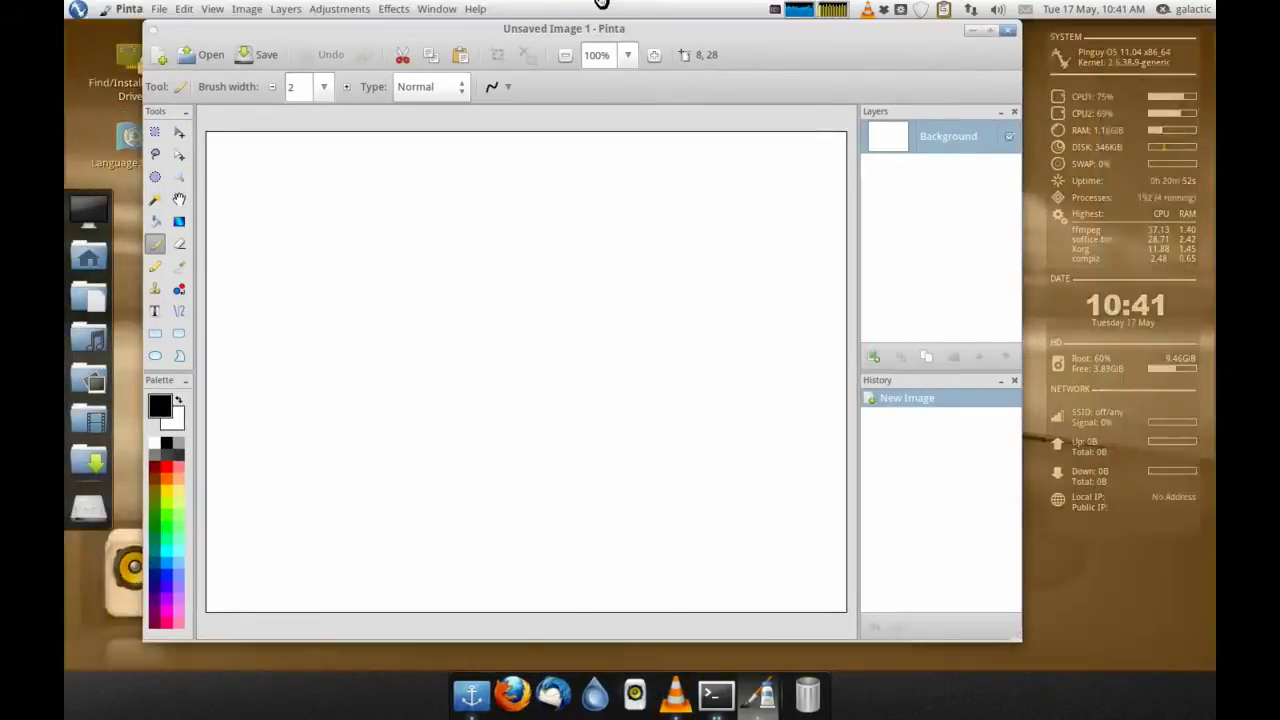
left_click(103, 222)
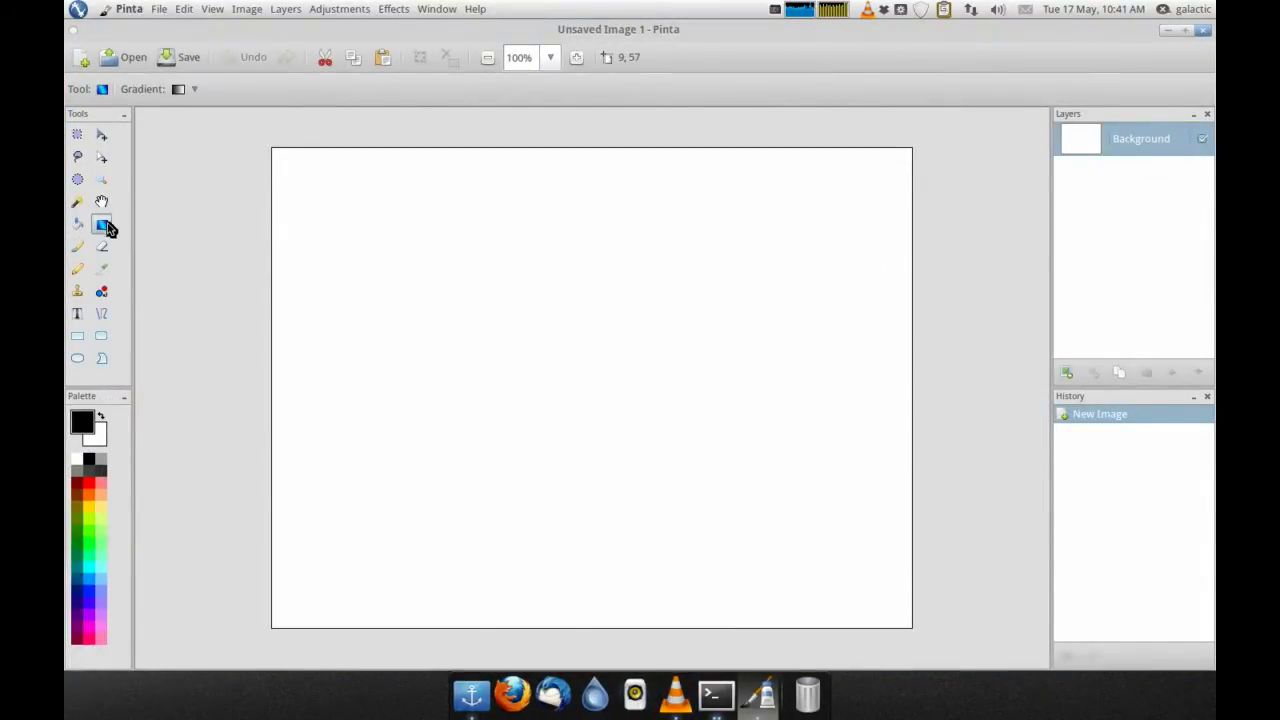
left_click_drag(910, 577, 280, 155)
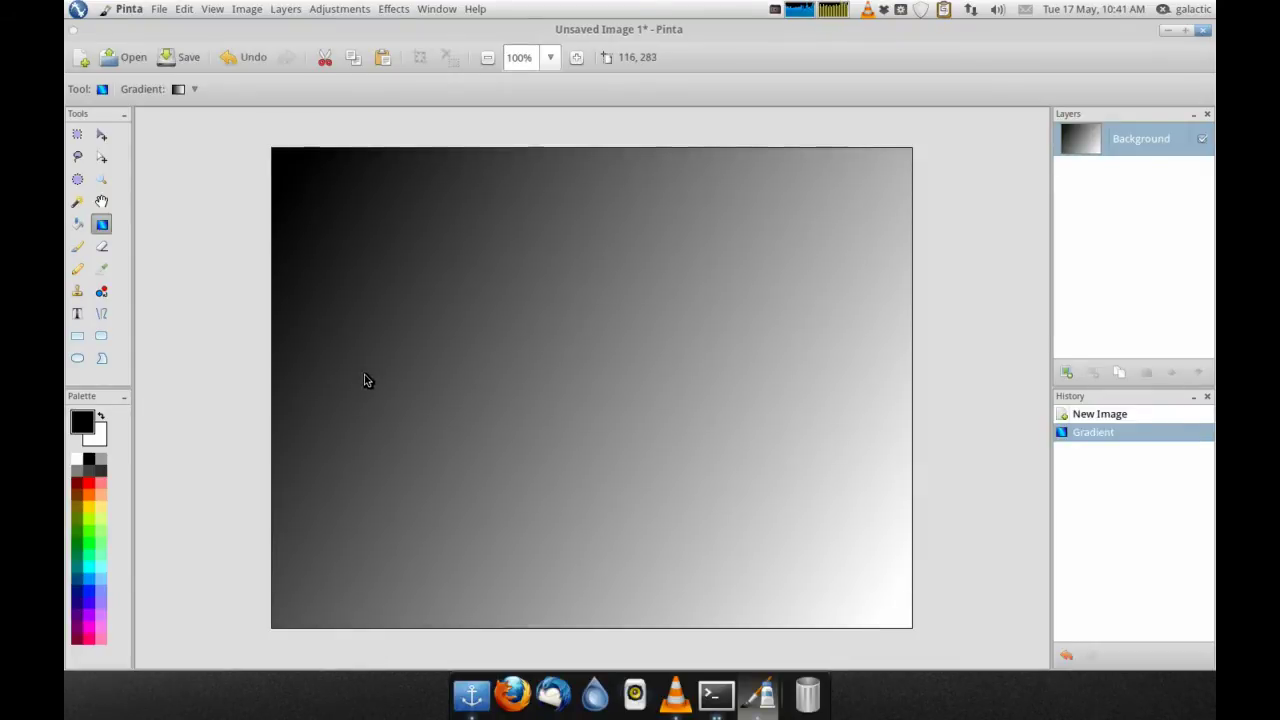
- Paint two freehand curved strokes across the gradient with the Paintbrush at brush width 2
left_click(78, 247)
mouse_move(352, 242)
left_mouse_down()
mouse_move(682, 493)
mouse_move(470, 490)
mouse_move(659, 357)
left_mouse_up()
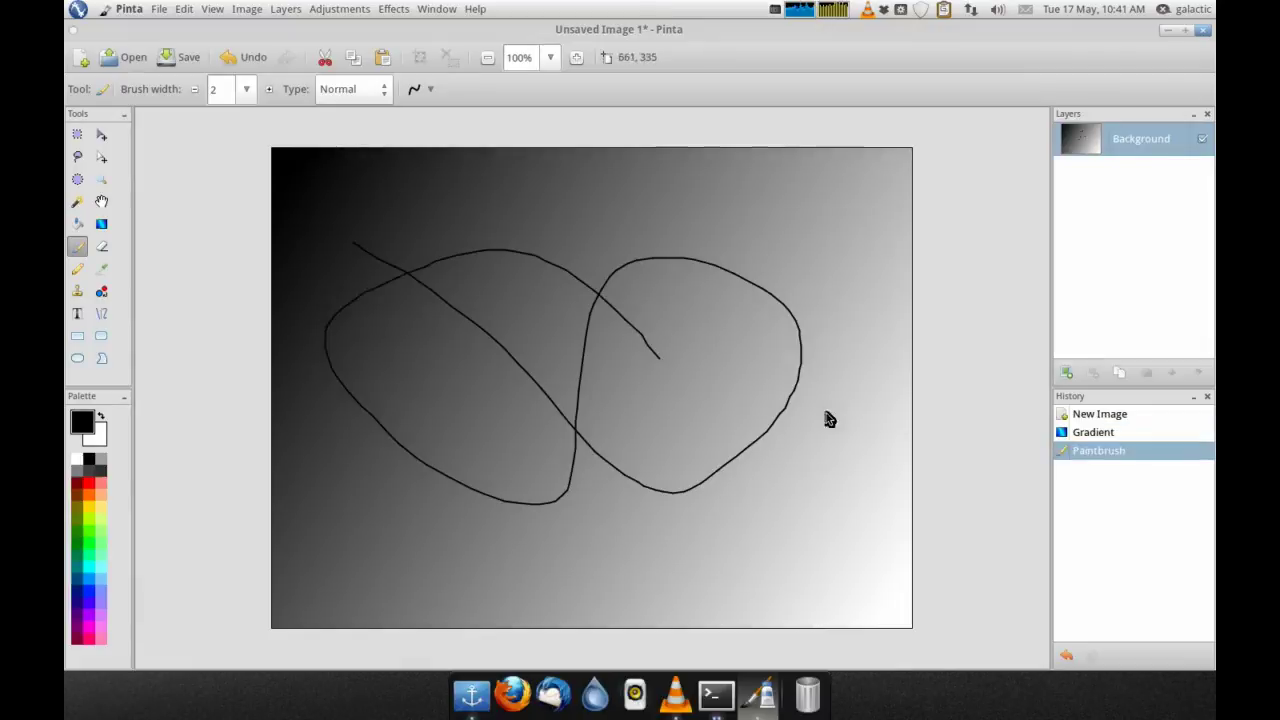
left_click_drag(830, 256, 530, 332)
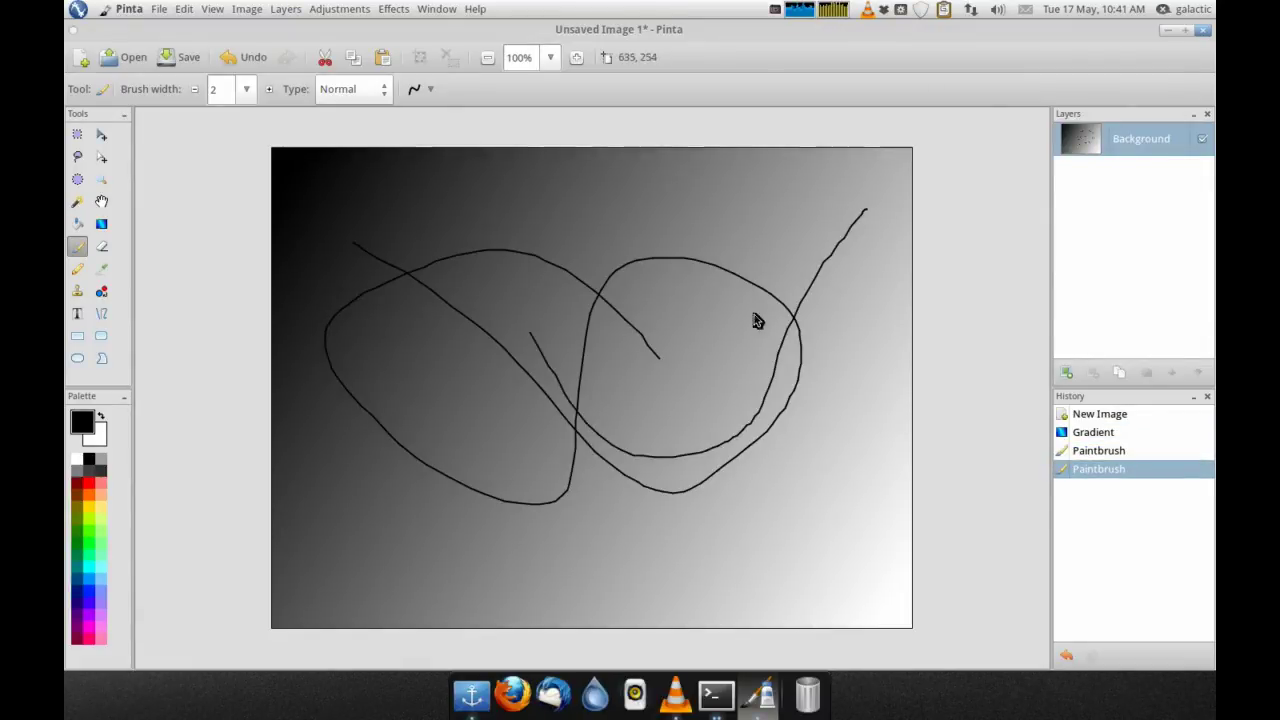
- Close Pinta without saving the image and close VLC media player
left_click(1204, 31)
left_click(545, 420)
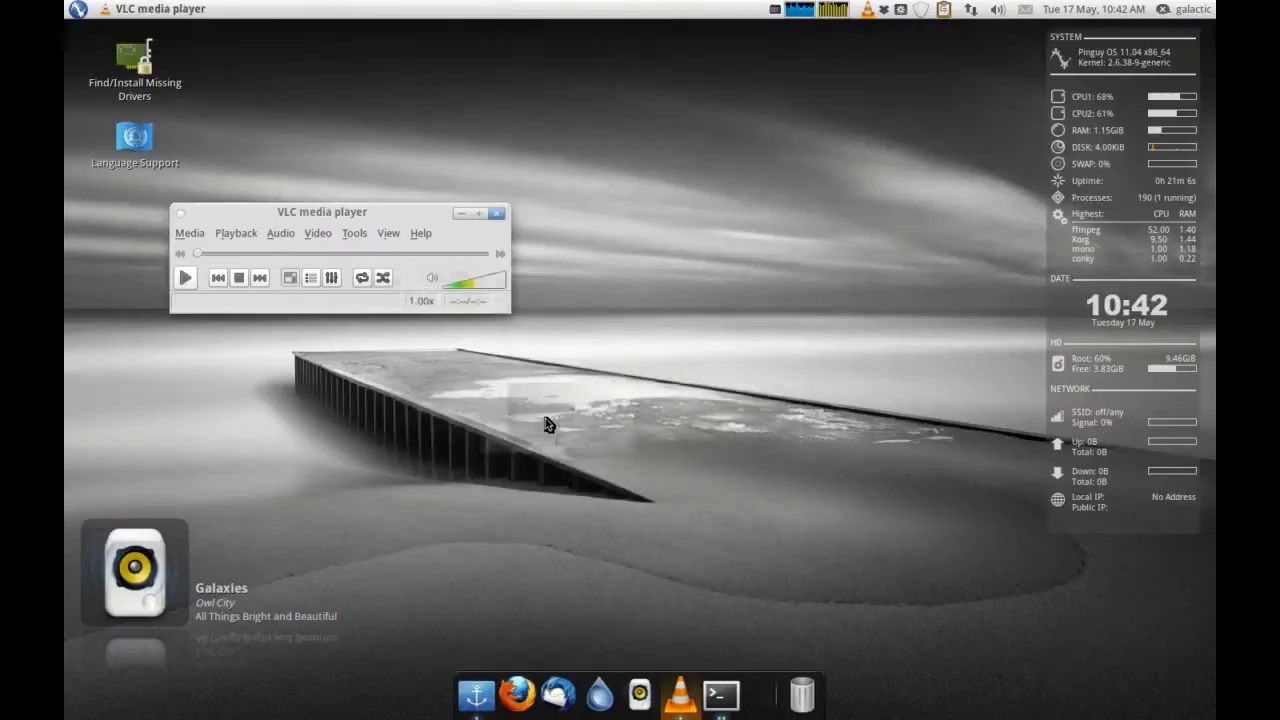
left_click(501, 214)
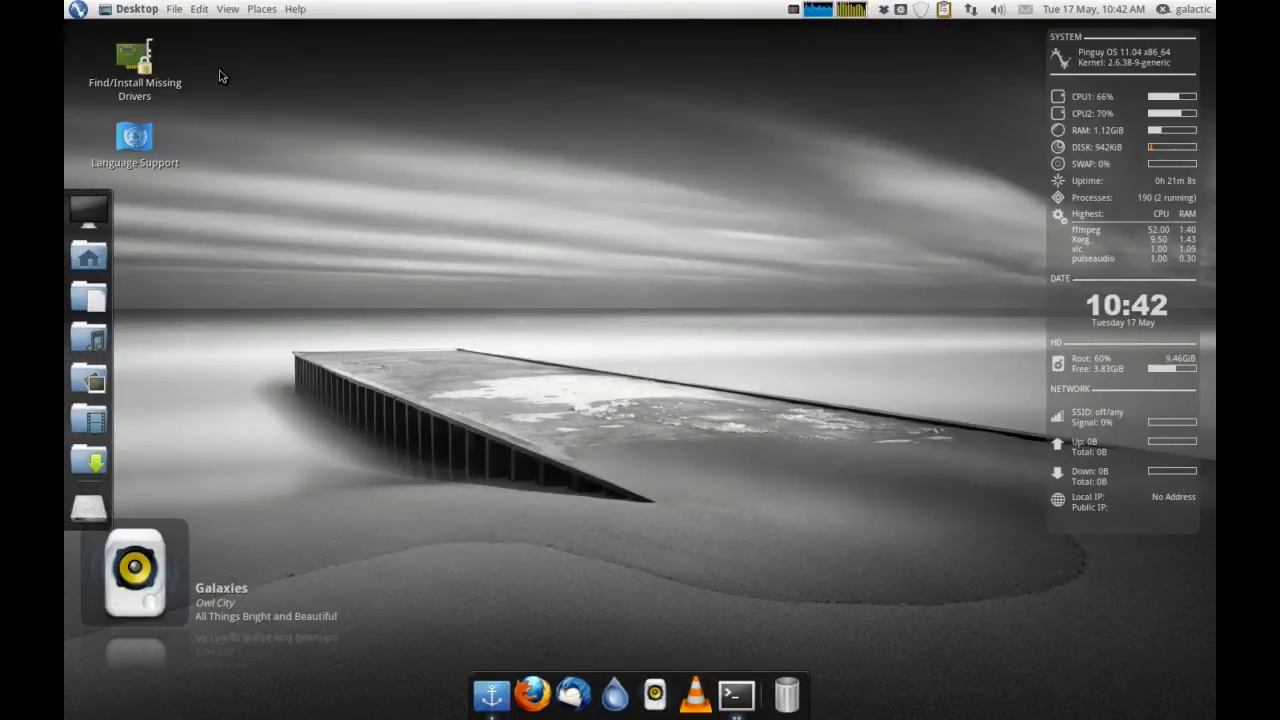
- Launch UNetbootin from the System Tools category, enter the administrator password to authorise it, and close its window
left_click(78, 9)
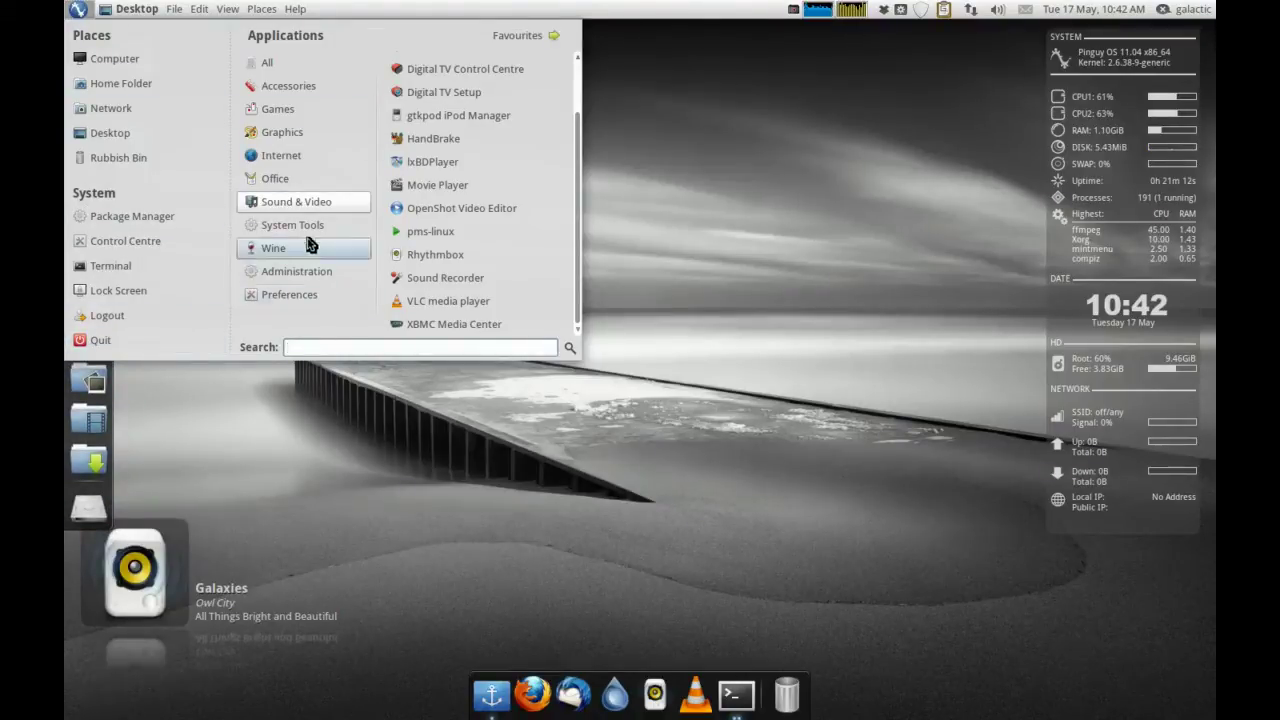
mouse_move(306, 228)
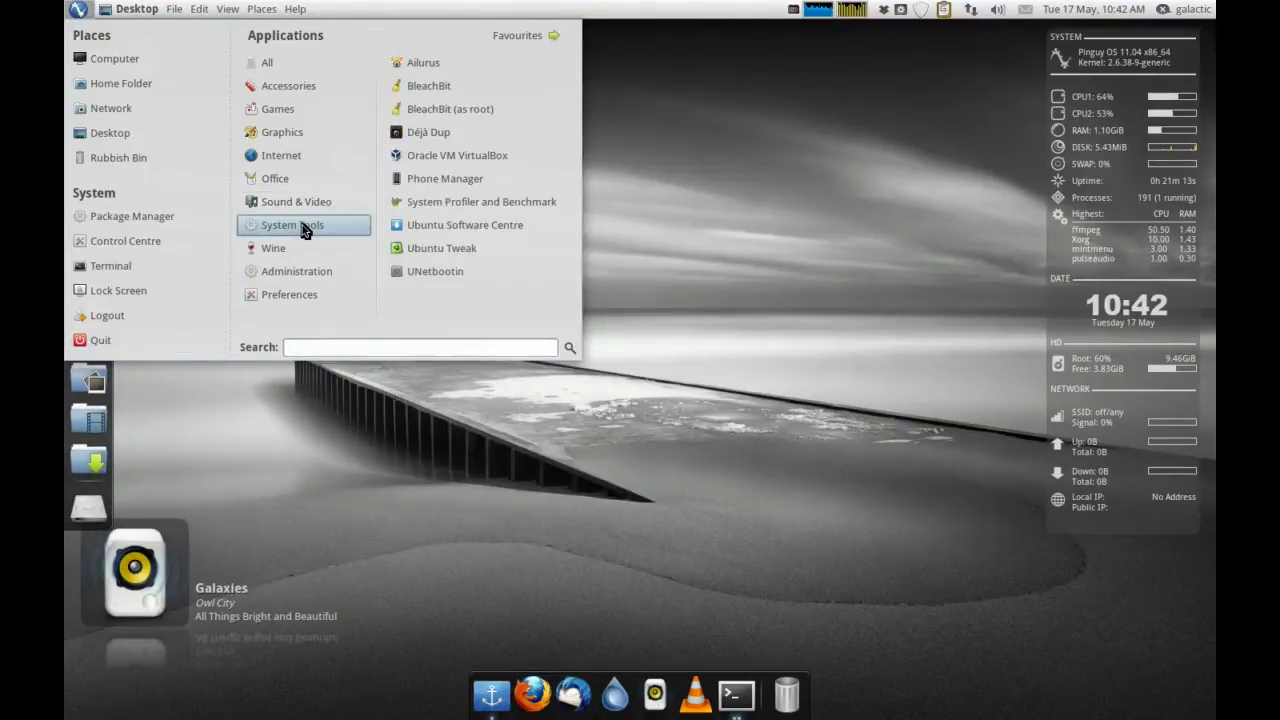
left_click(450, 270)
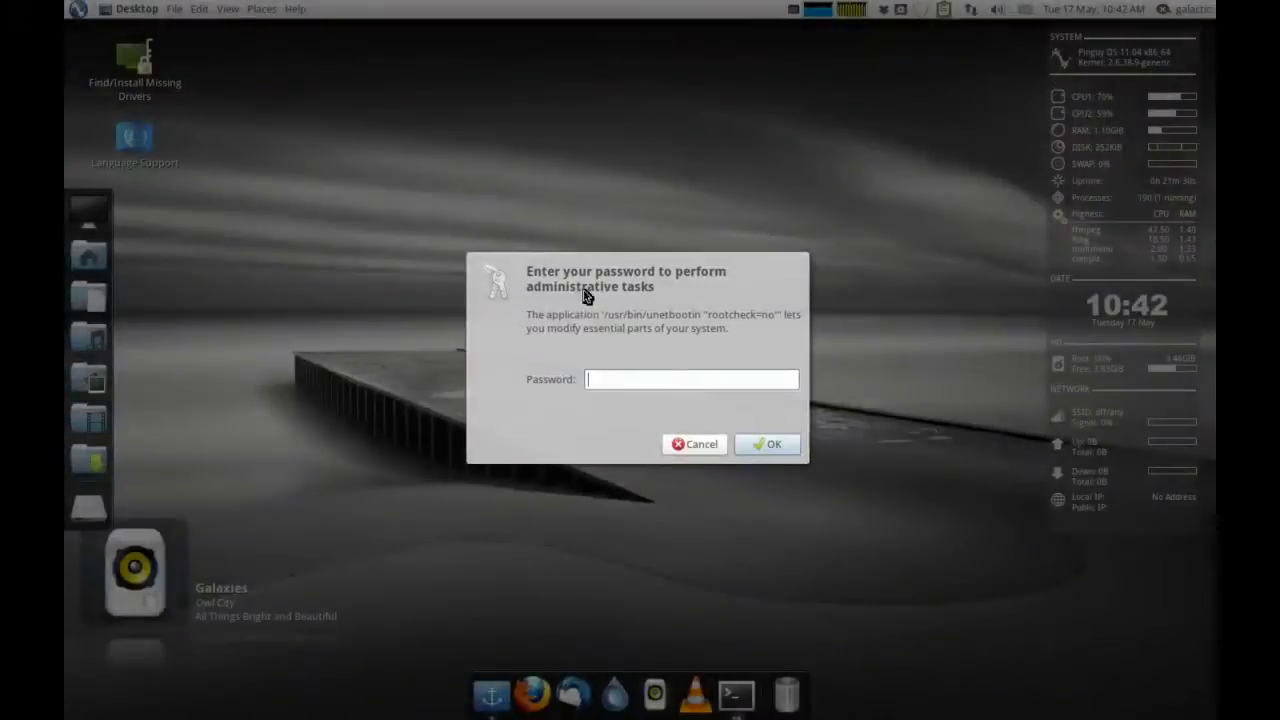
type("*******")
key("Return")
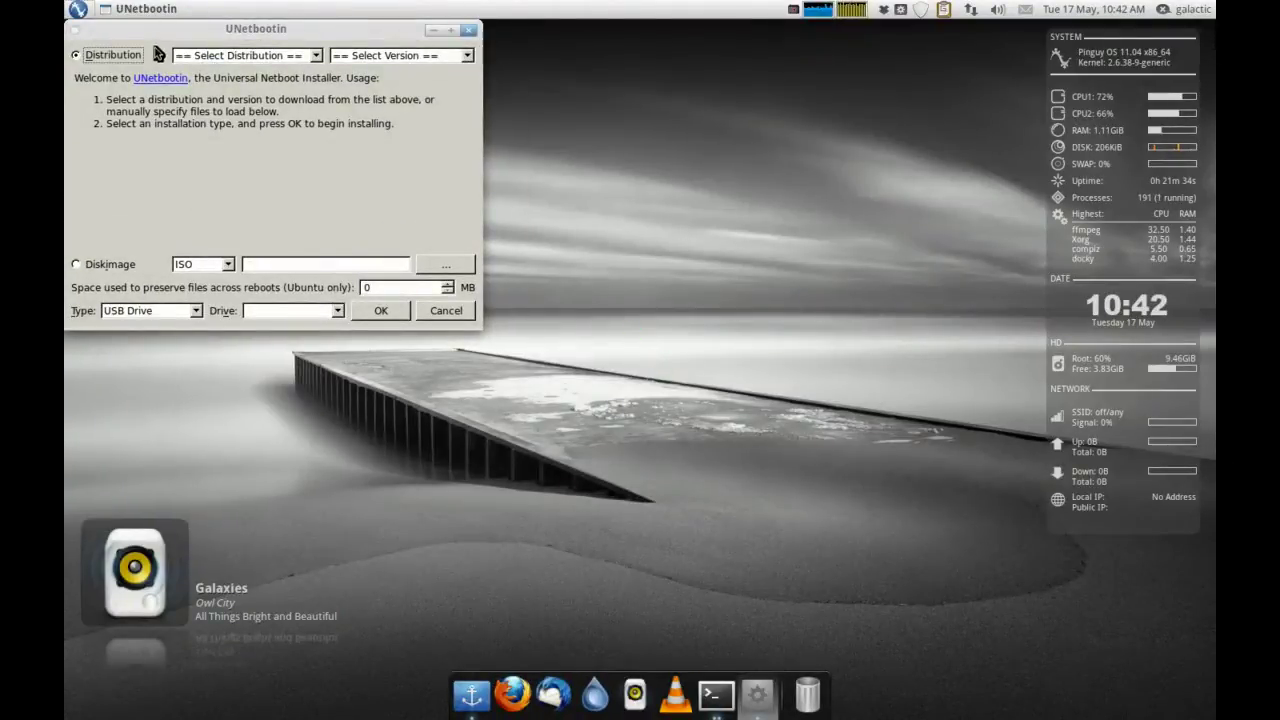
left_click(467, 23)
- Browse the Administration, Games, Accessories and Graphics categories of the application menu
key("super")
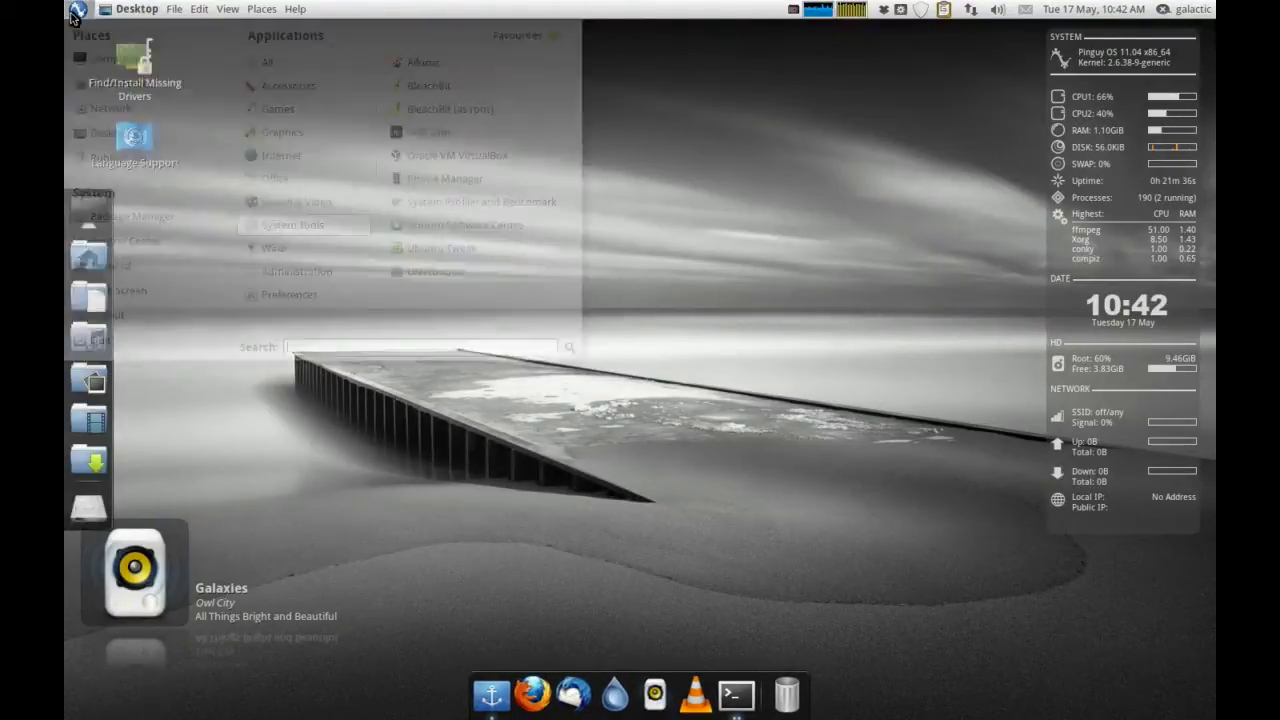
mouse_move(318, 95)
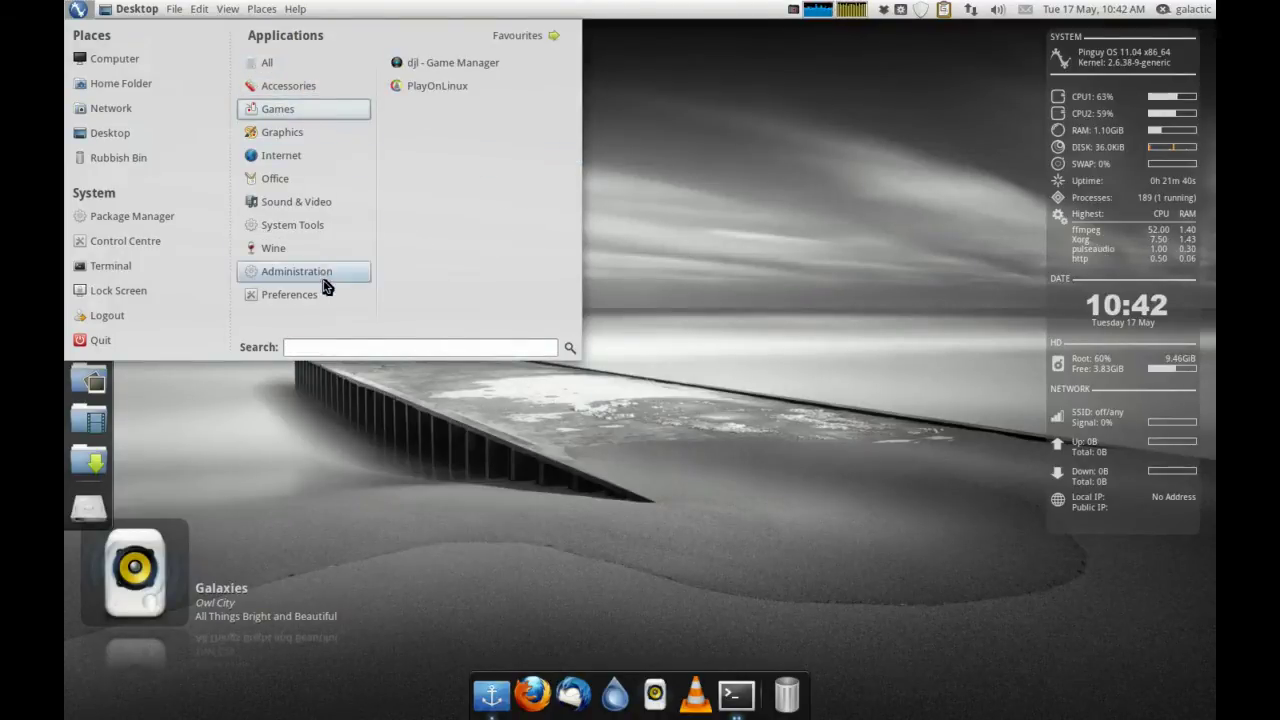
mouse_move(325, 291)
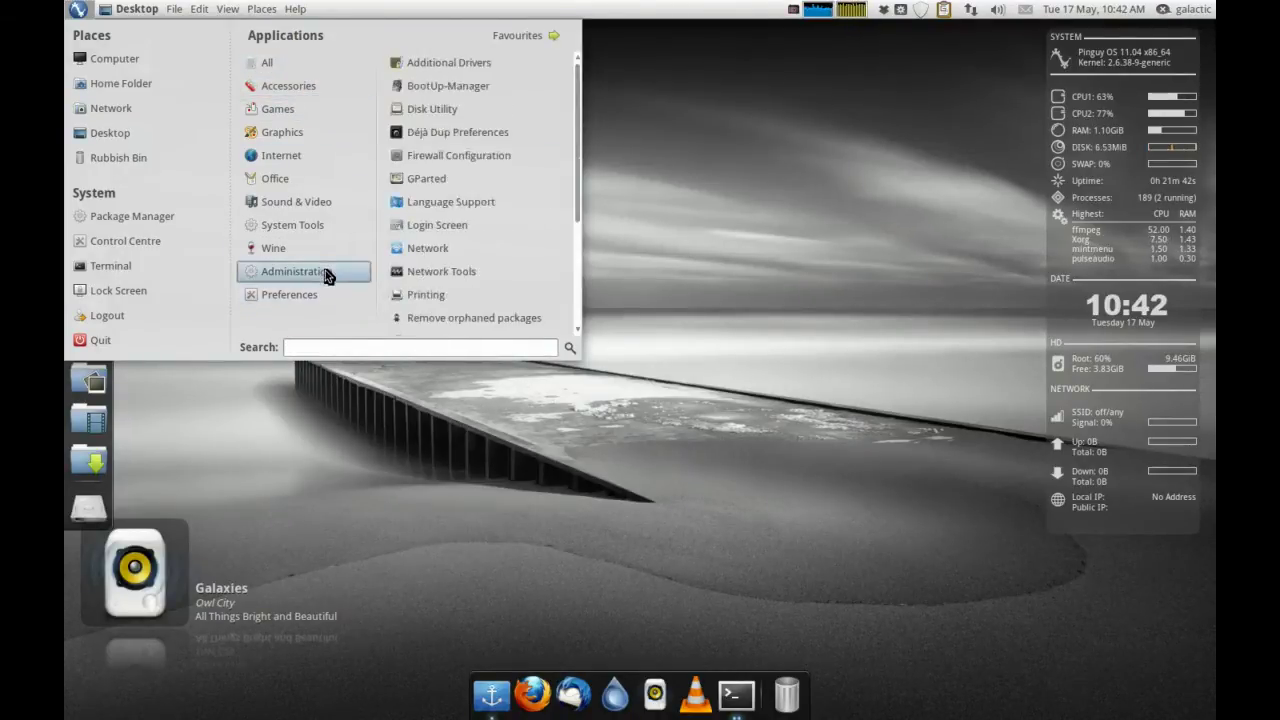
mouse_move(321, 252)
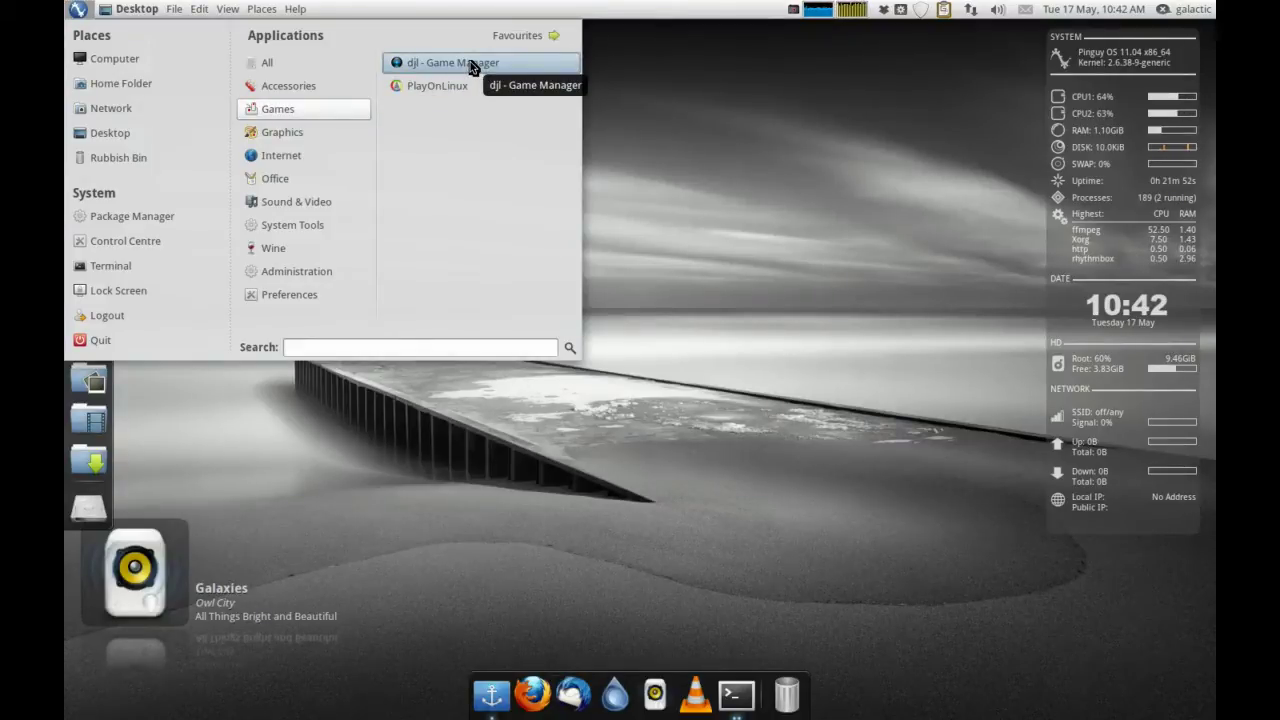
mouse_move(362, 80)
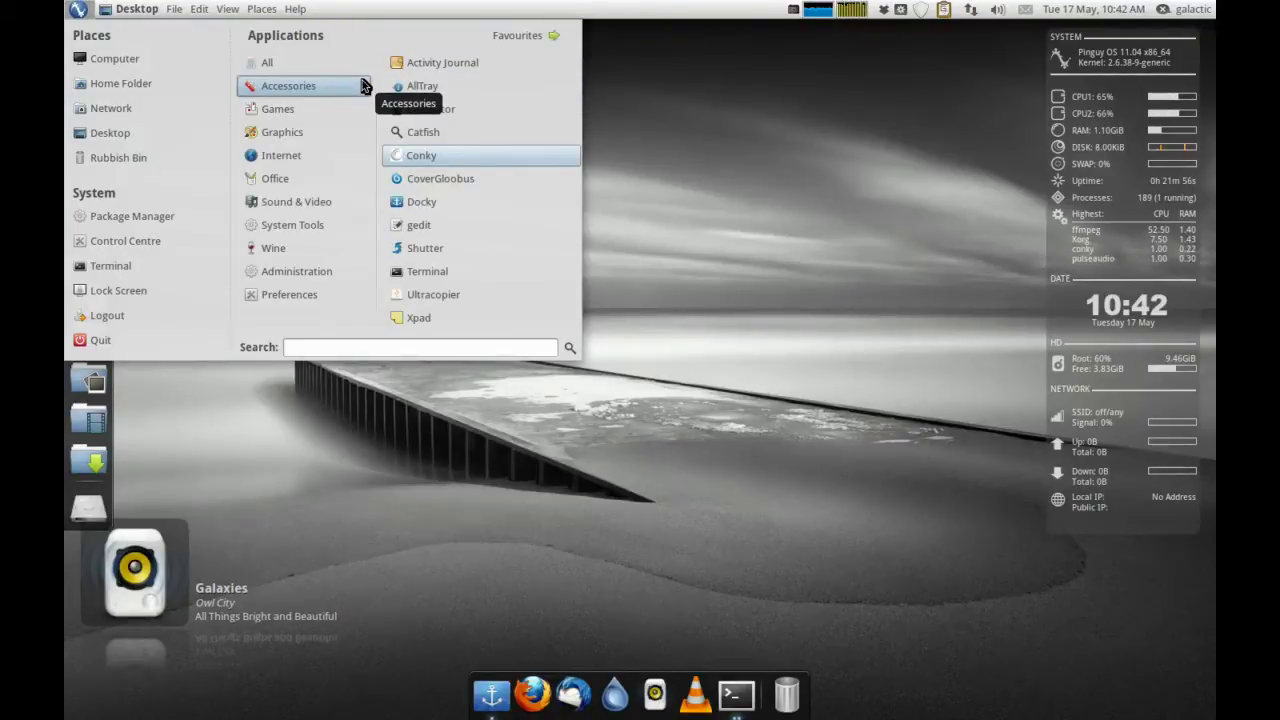
mouse_move(350, 132)
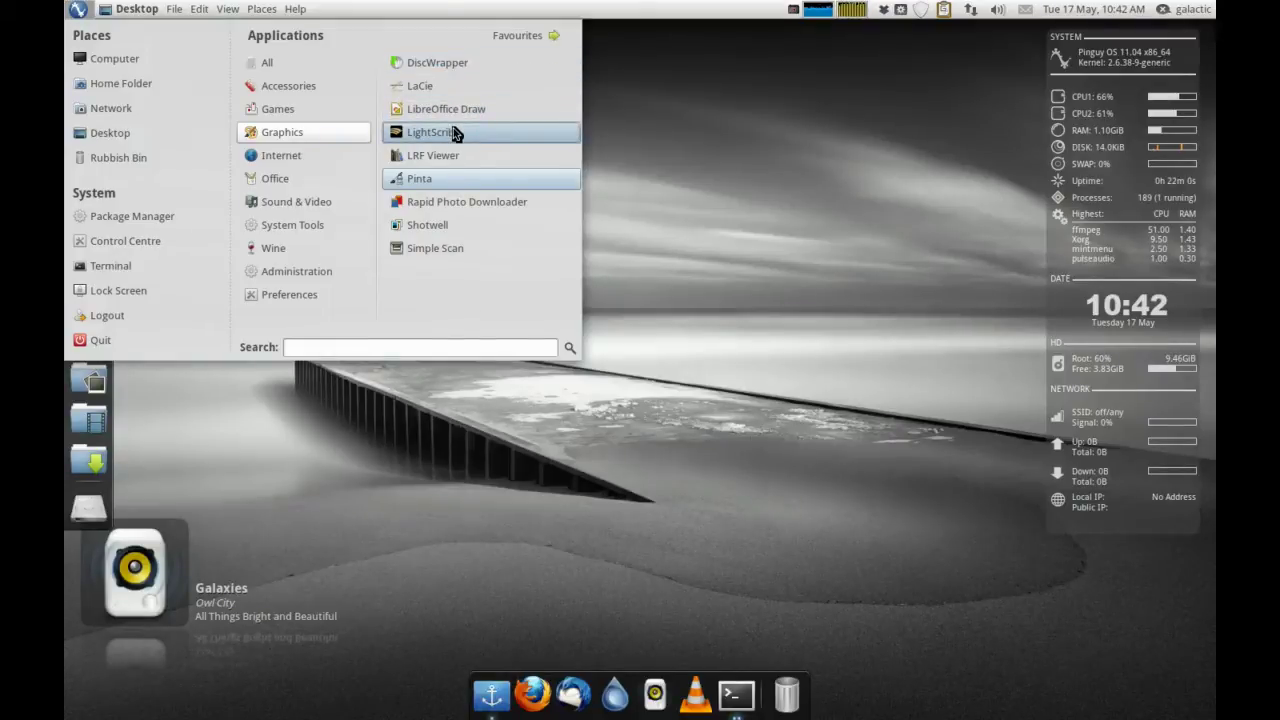
- Launch LRF Viewer from the Graphics category, move its window towards the middle of the desktop and close it
left_click(461, 158)
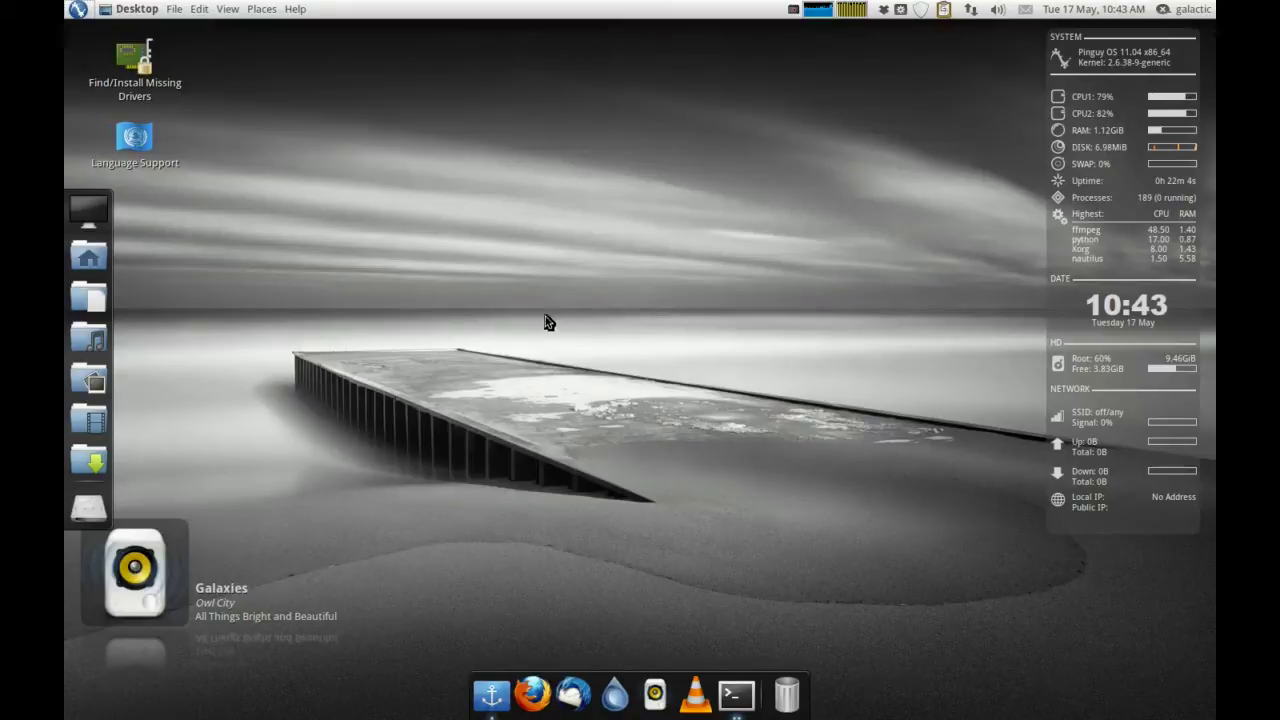
left_click(78, 9)
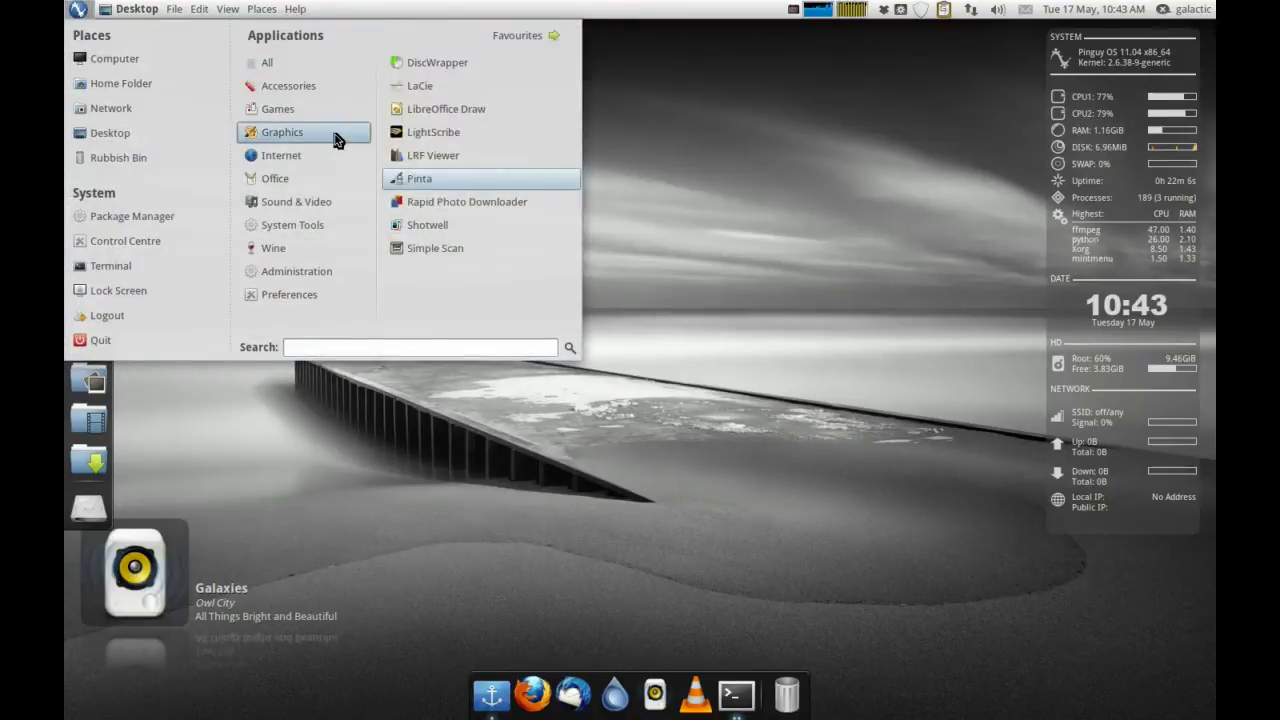
left_click(452, 157)
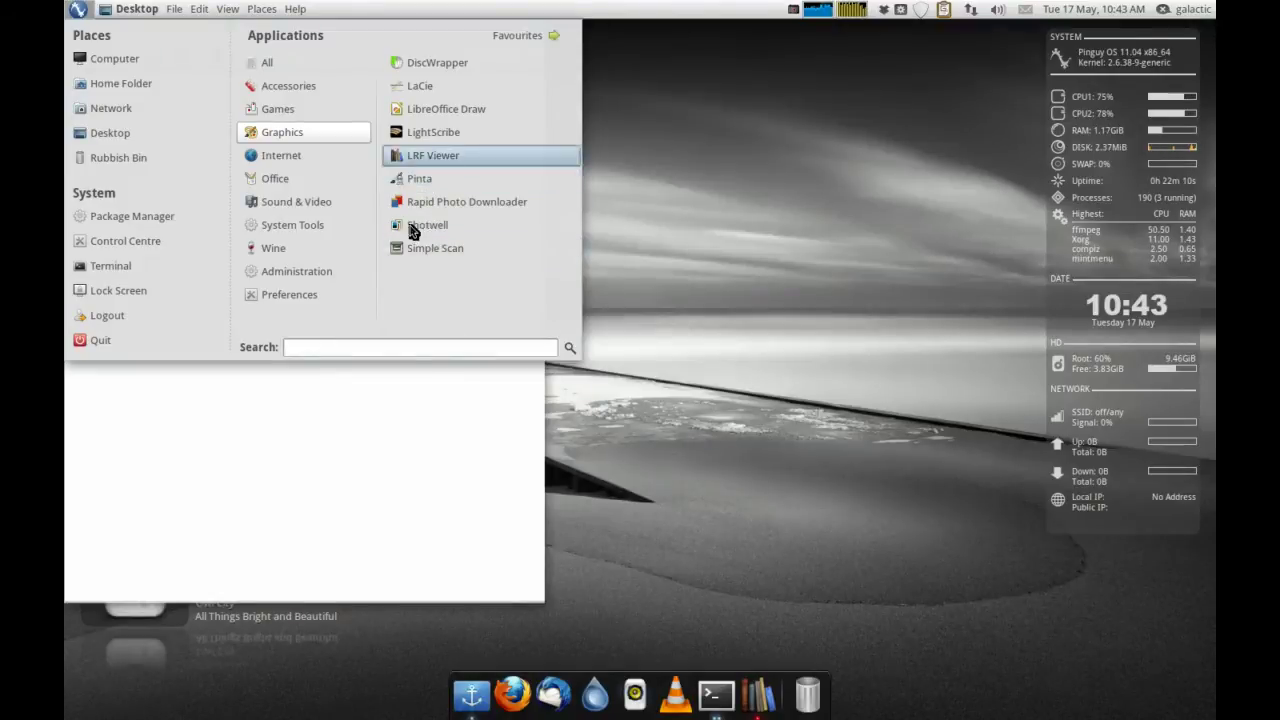
left_click_drag(243, 32, 462, 62)
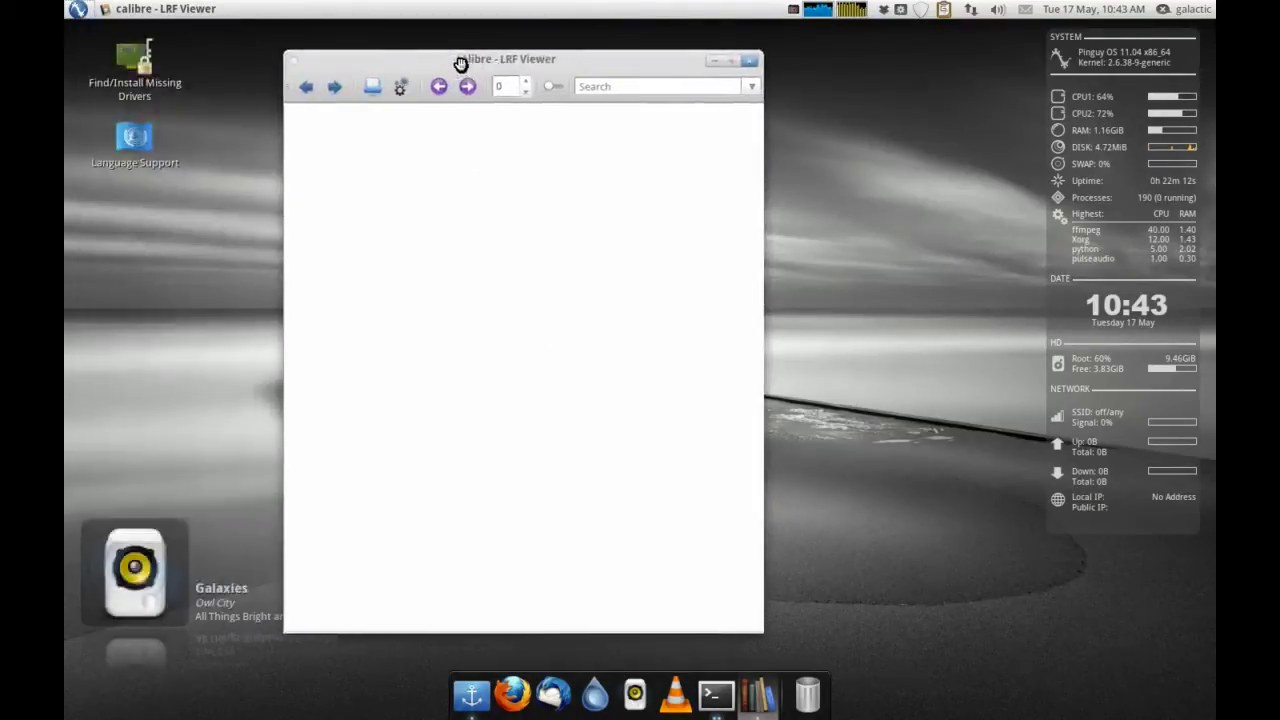
left_click(748, 63)
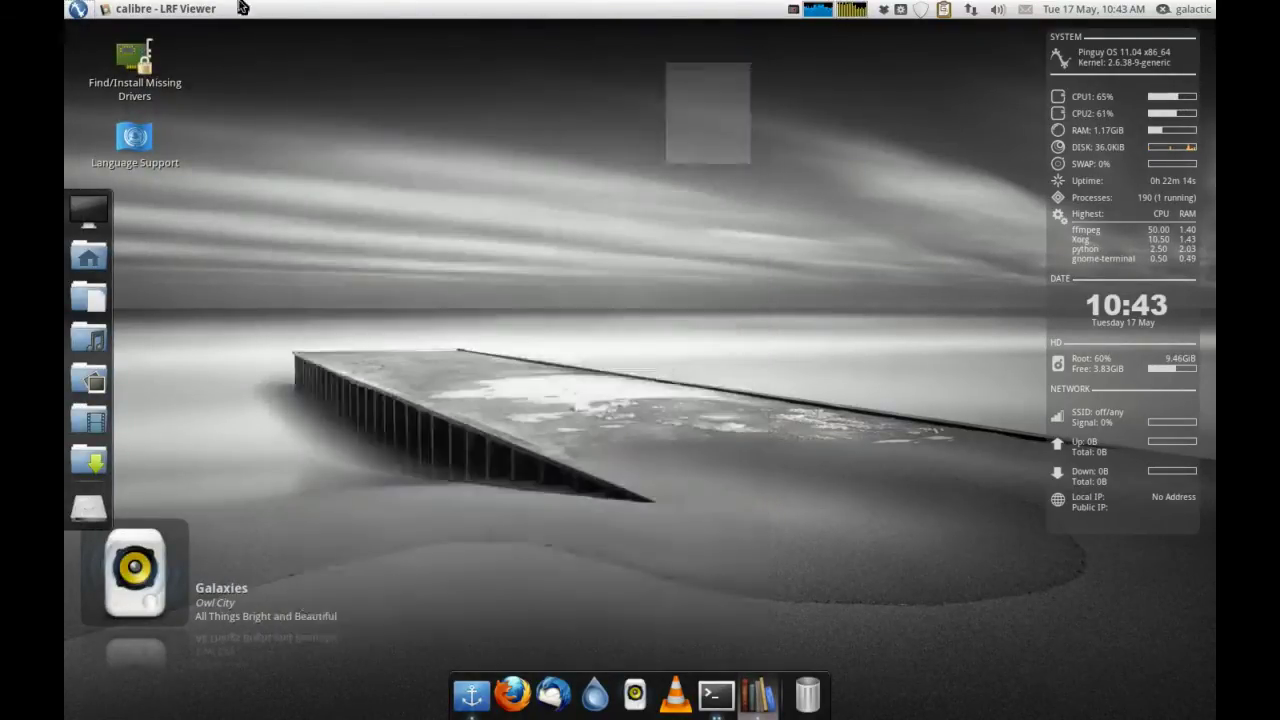
- Launch Shotwell from the Graphics category, import photos from the Pictures folder and dismiss the import summary
left_click(78, 9)
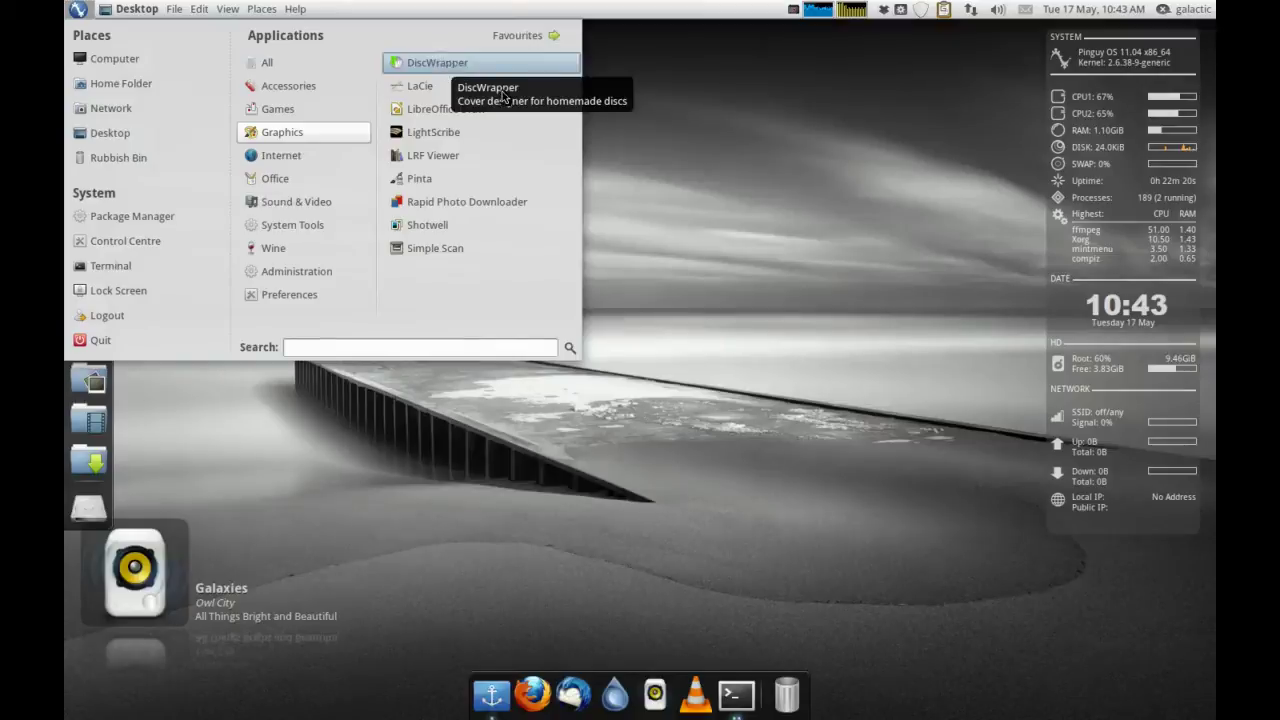
left_click(420, 230)
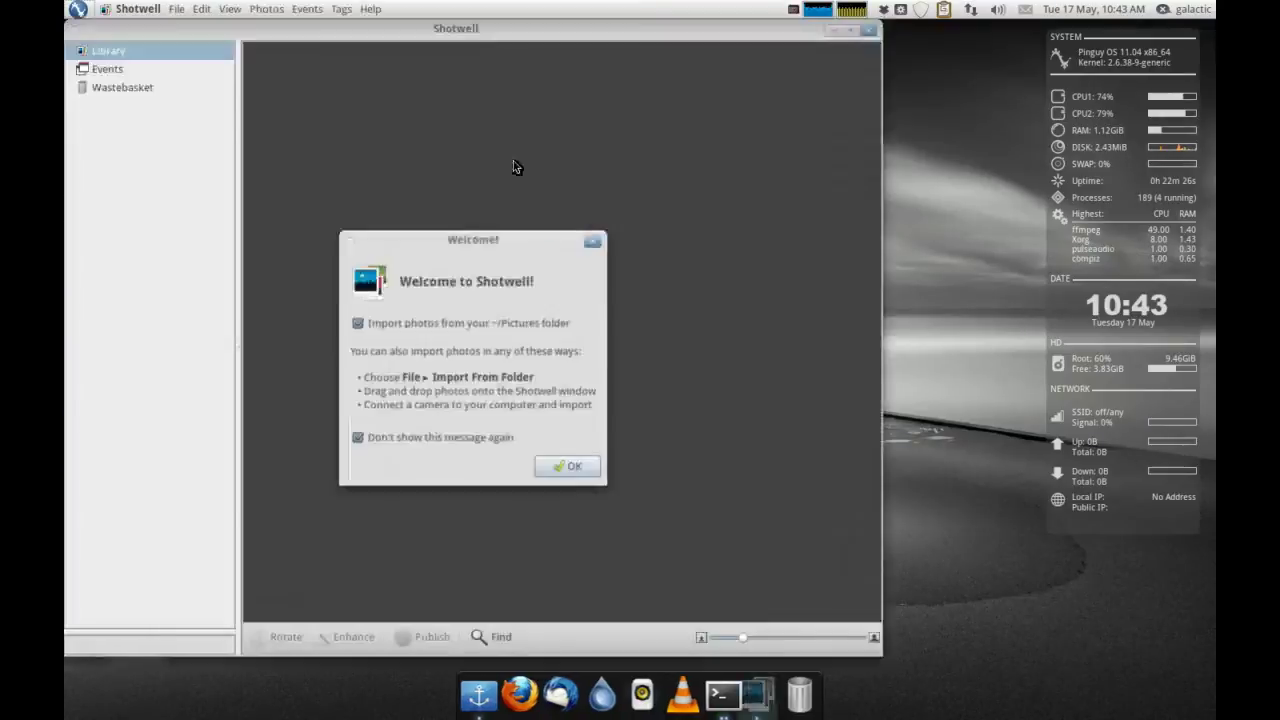
left_click(576, 465)
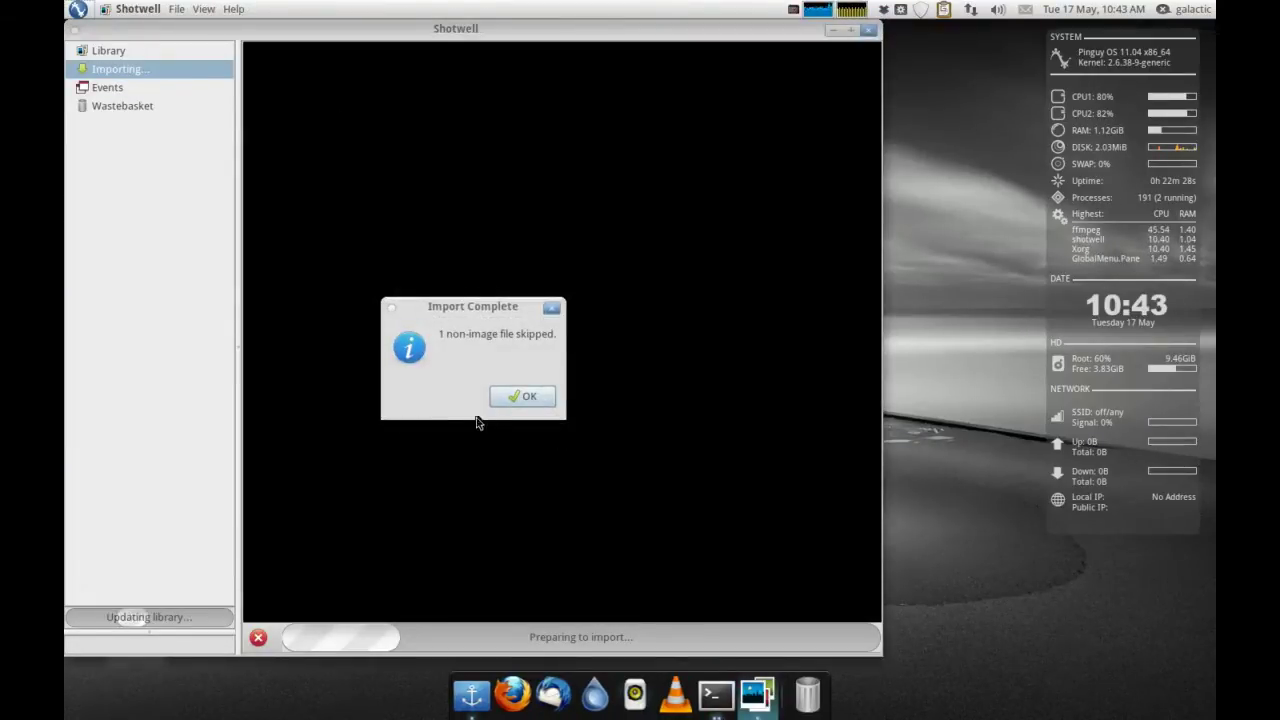
left_click(506, 396)
- View Shotwell's About information, dismiss it and close the photo manager
left_click(370, 9)
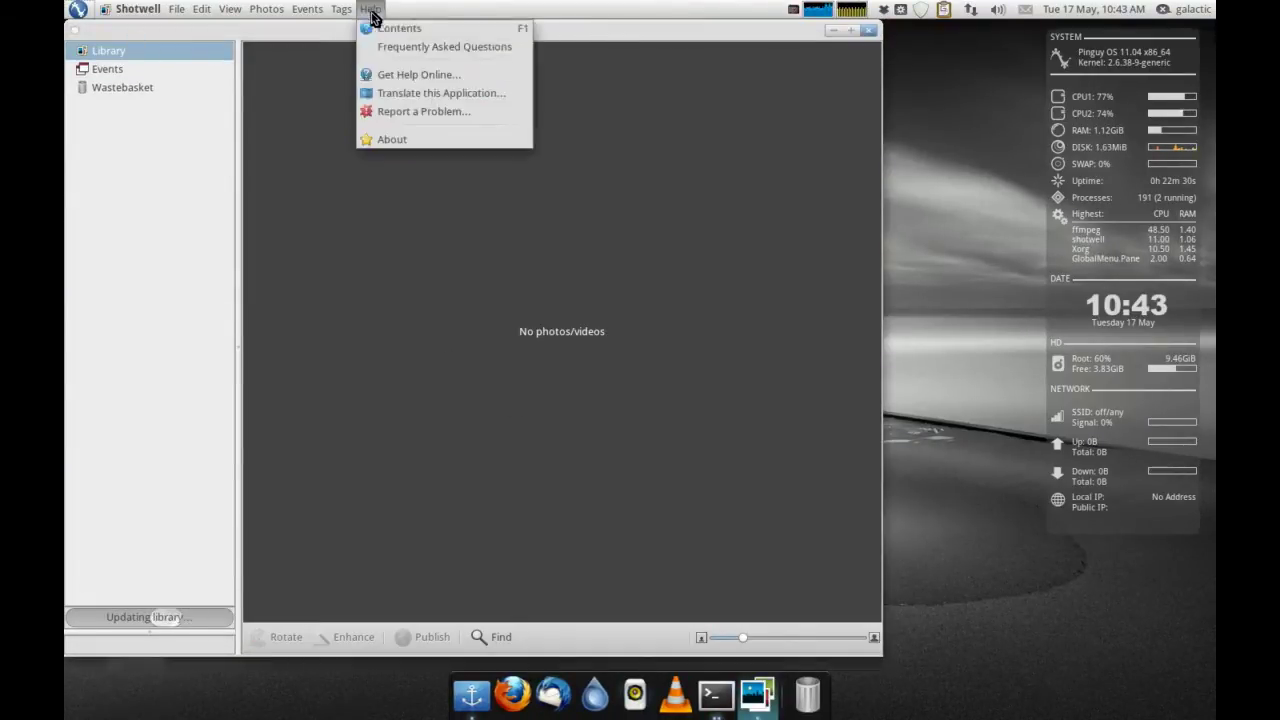
left_click(390, 140)
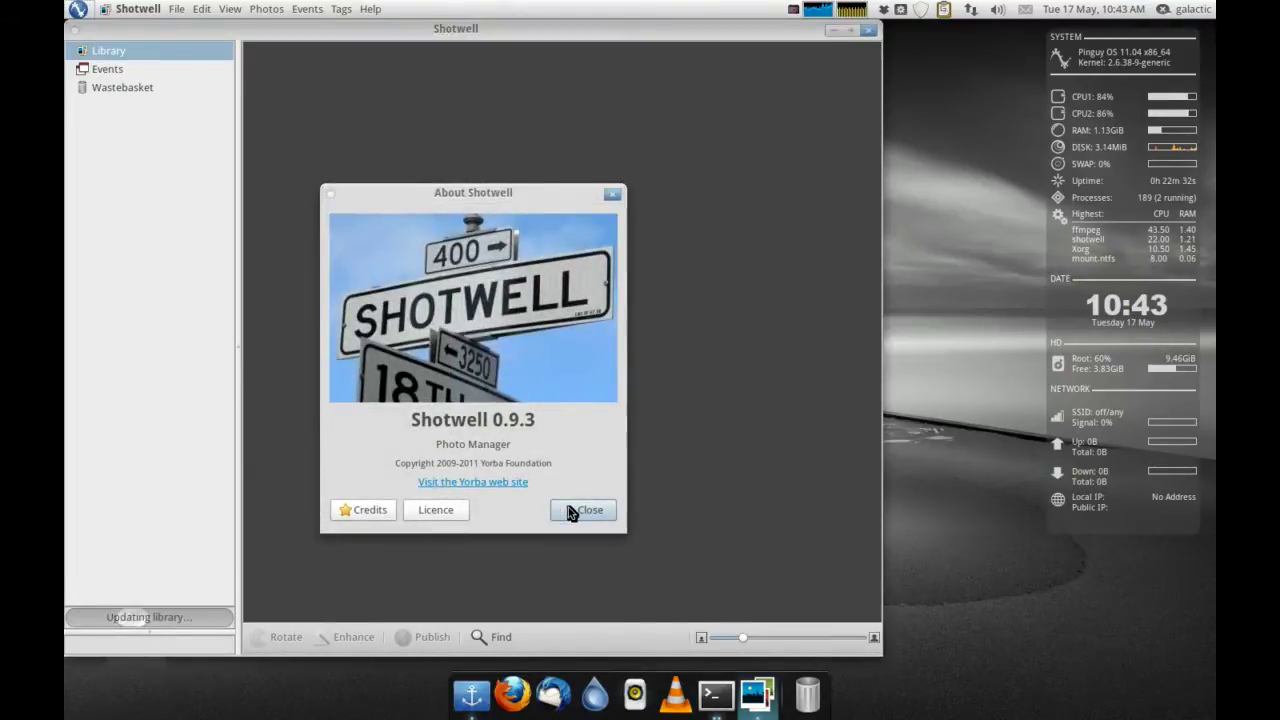
left_click(570, 512)
left_click(869, 29)
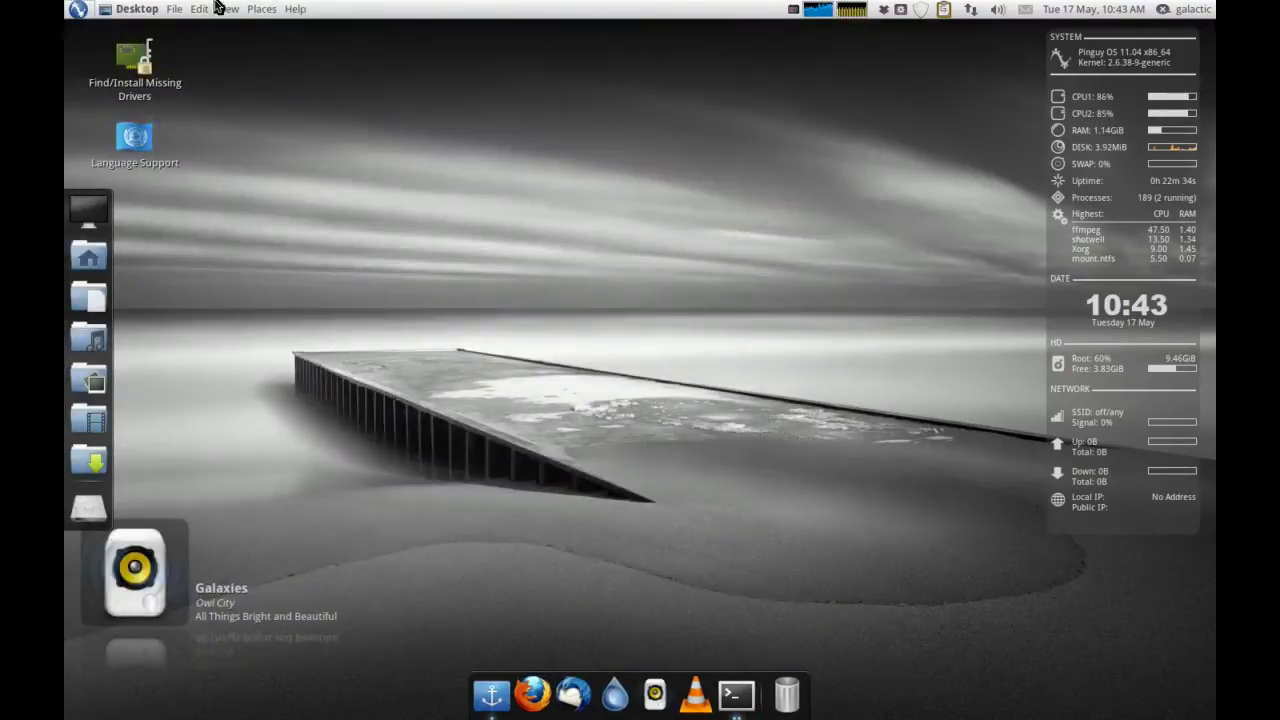
- Search the application menu for "softwar", open Software Sources and enter the administrator password to authorise it
left_click(82, 8)
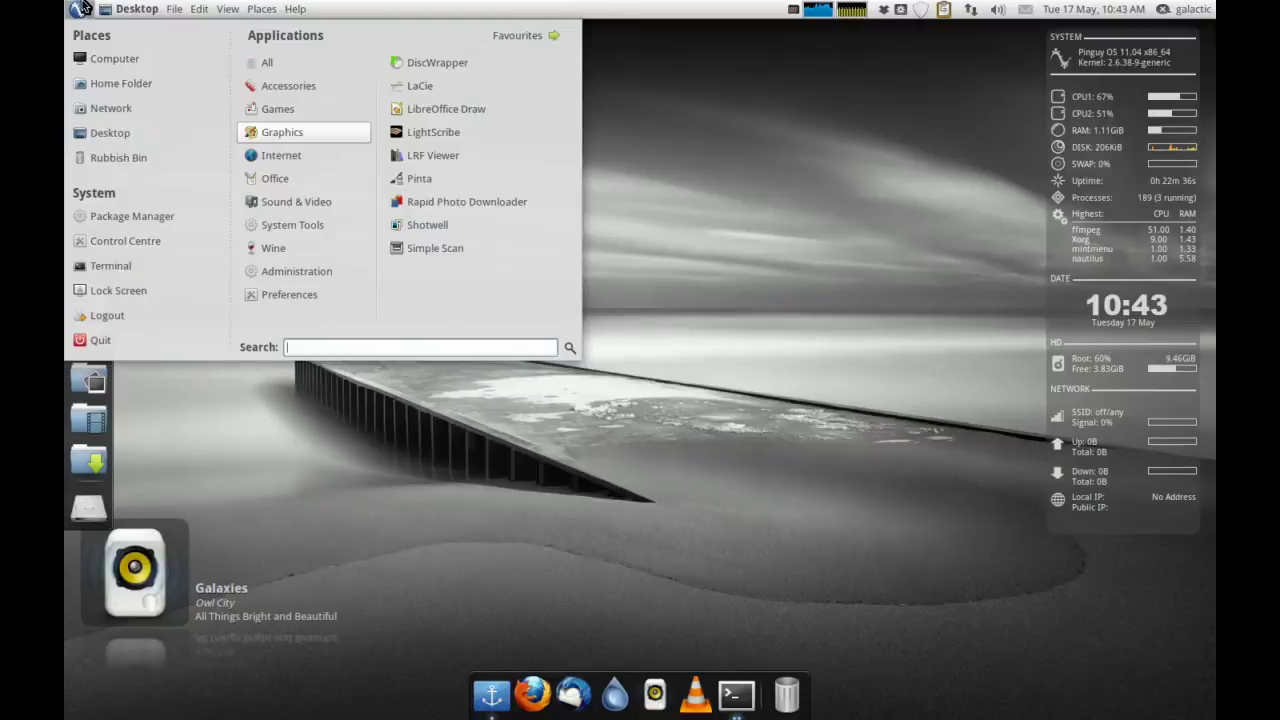
type("softwar")
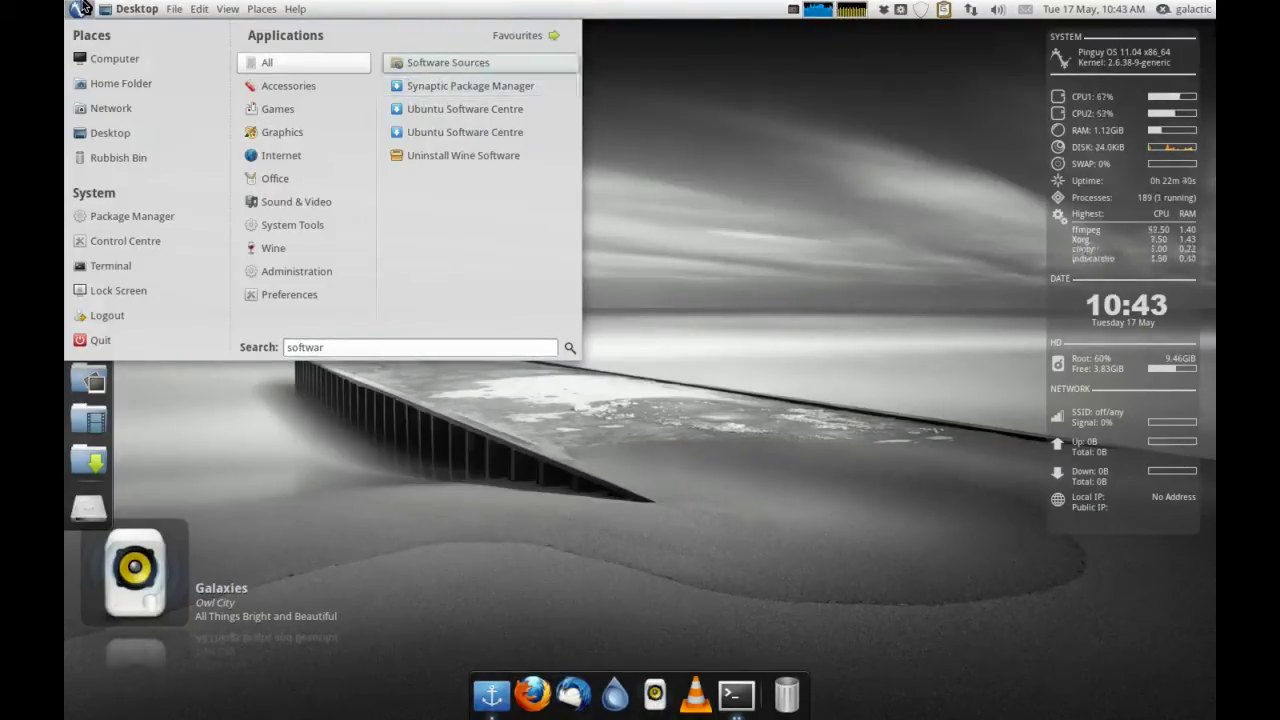
left_click(560, 62)
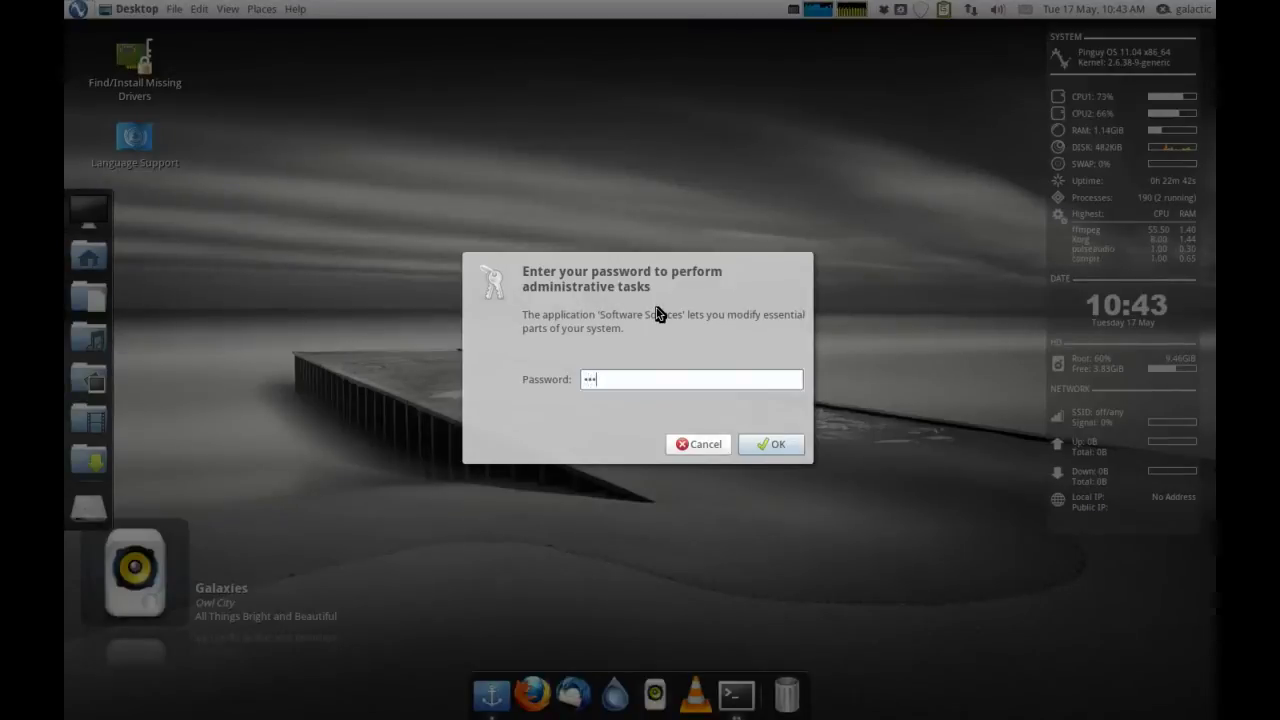
key("Return")
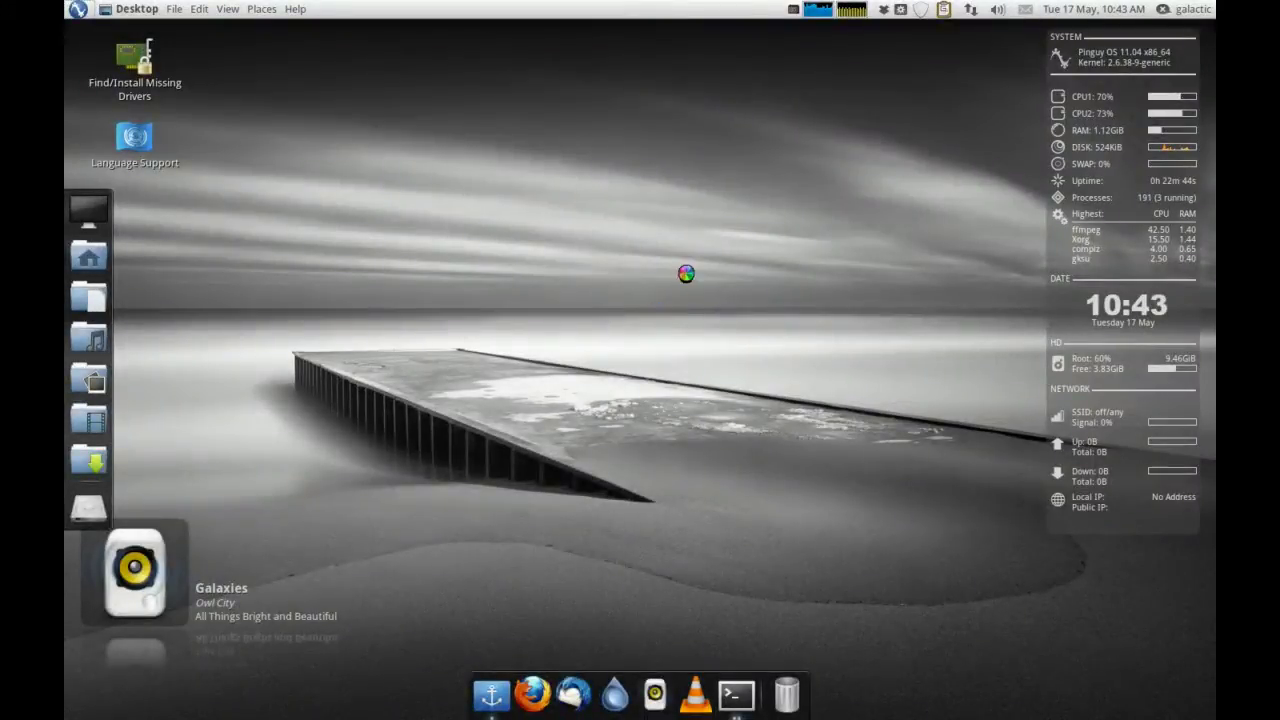
- Browse the Other Software repositories in Software Sources and select the deb.paissad.net unstable main contrib non-free entry
left_click(608, 257)
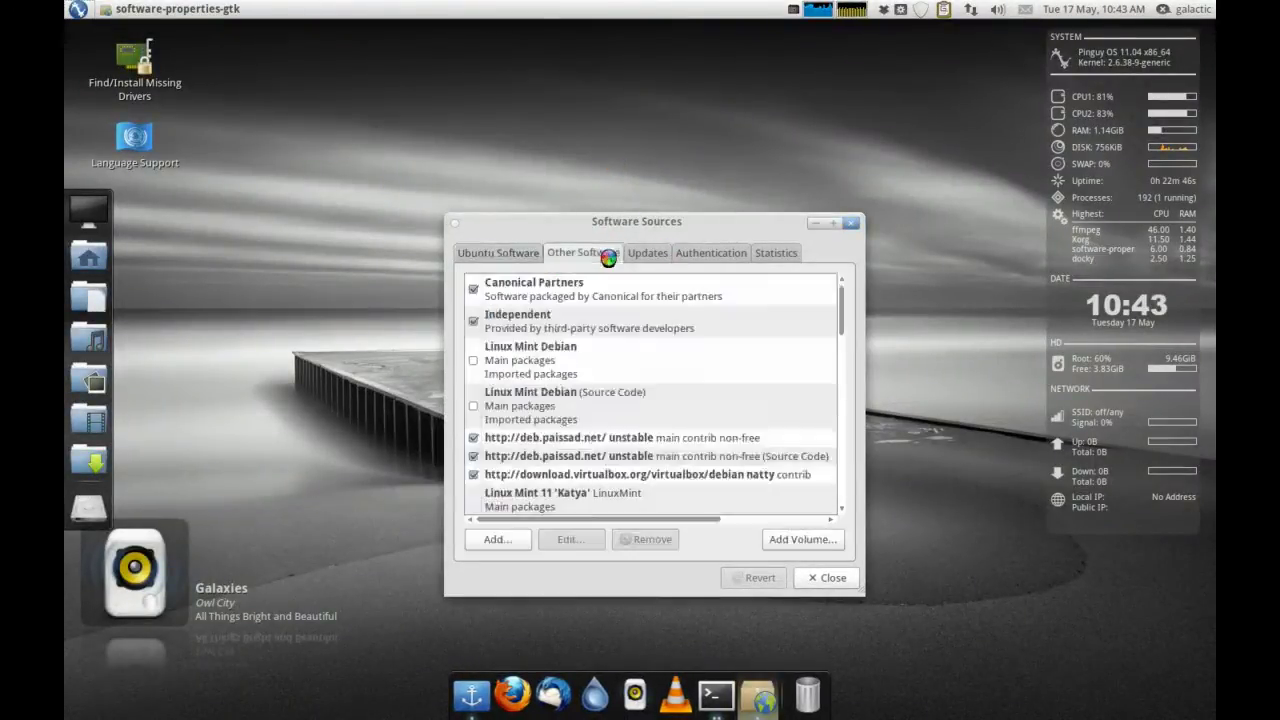
left_click_drag(845, 300, 844, 329)
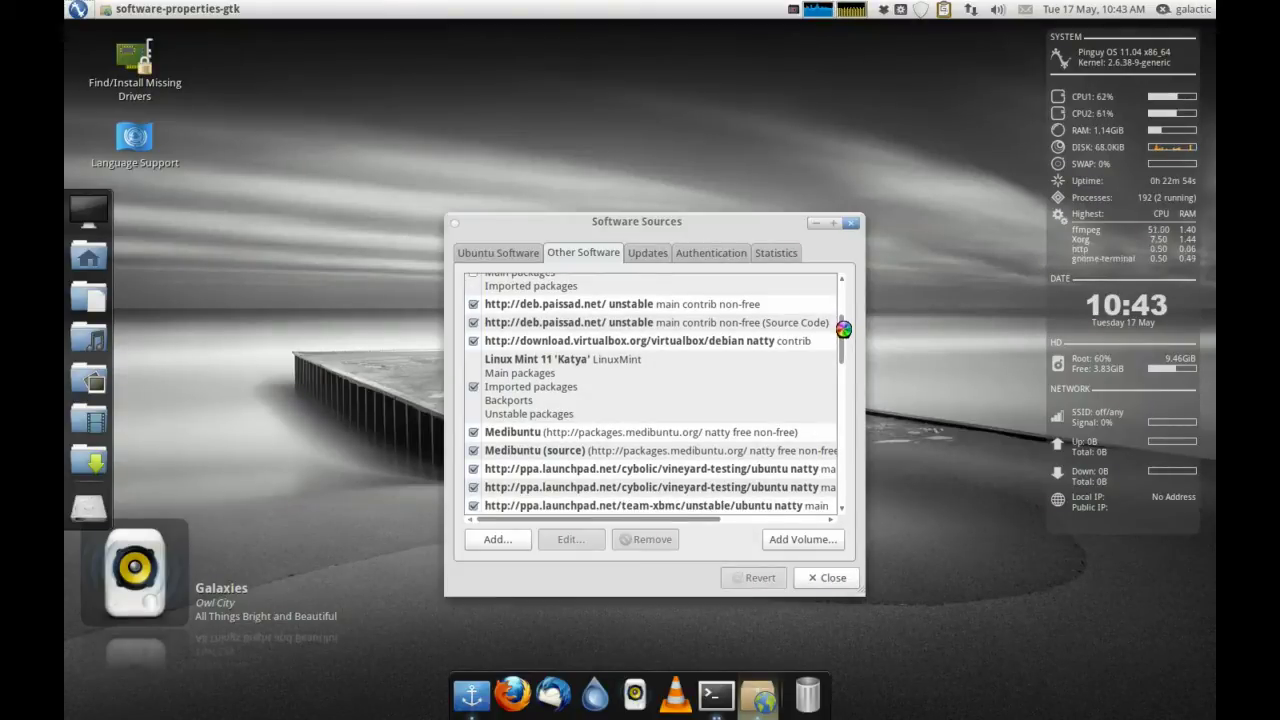
left_click(786, 306)
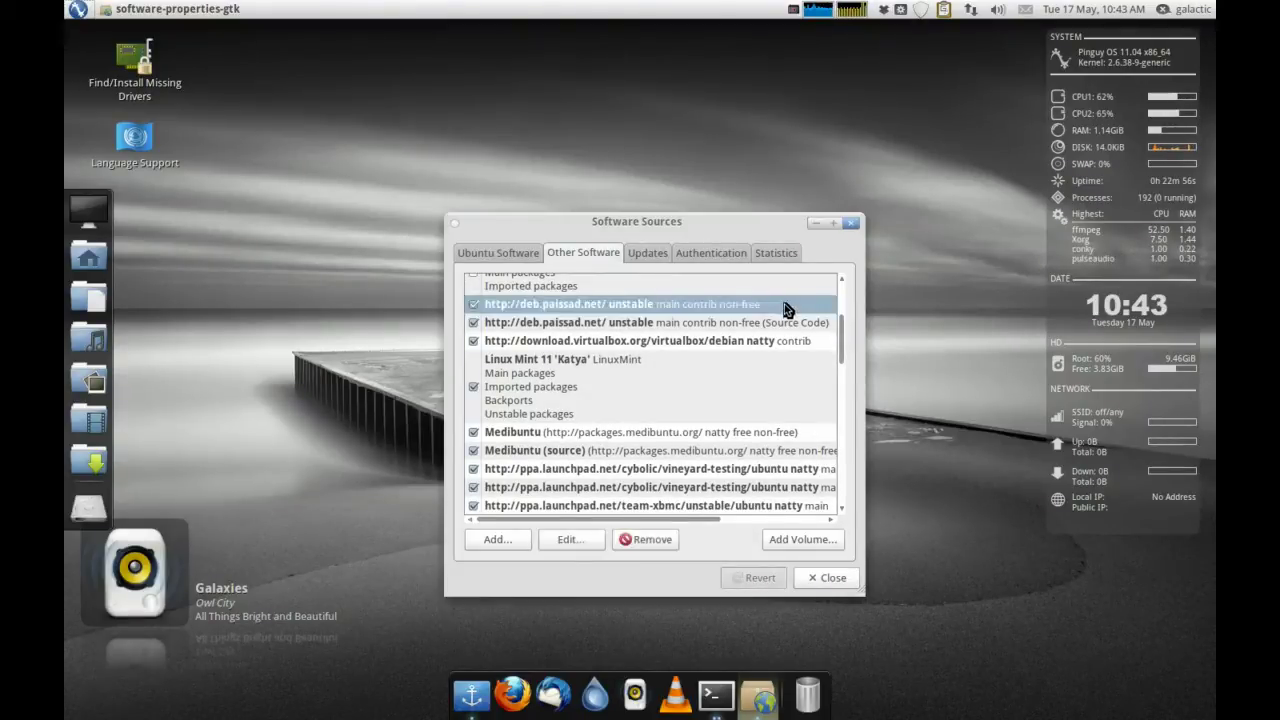
- Review the remaining repositories in the Other Software list and close Software Sources
left_click_drag(843, 329, 845, 380)
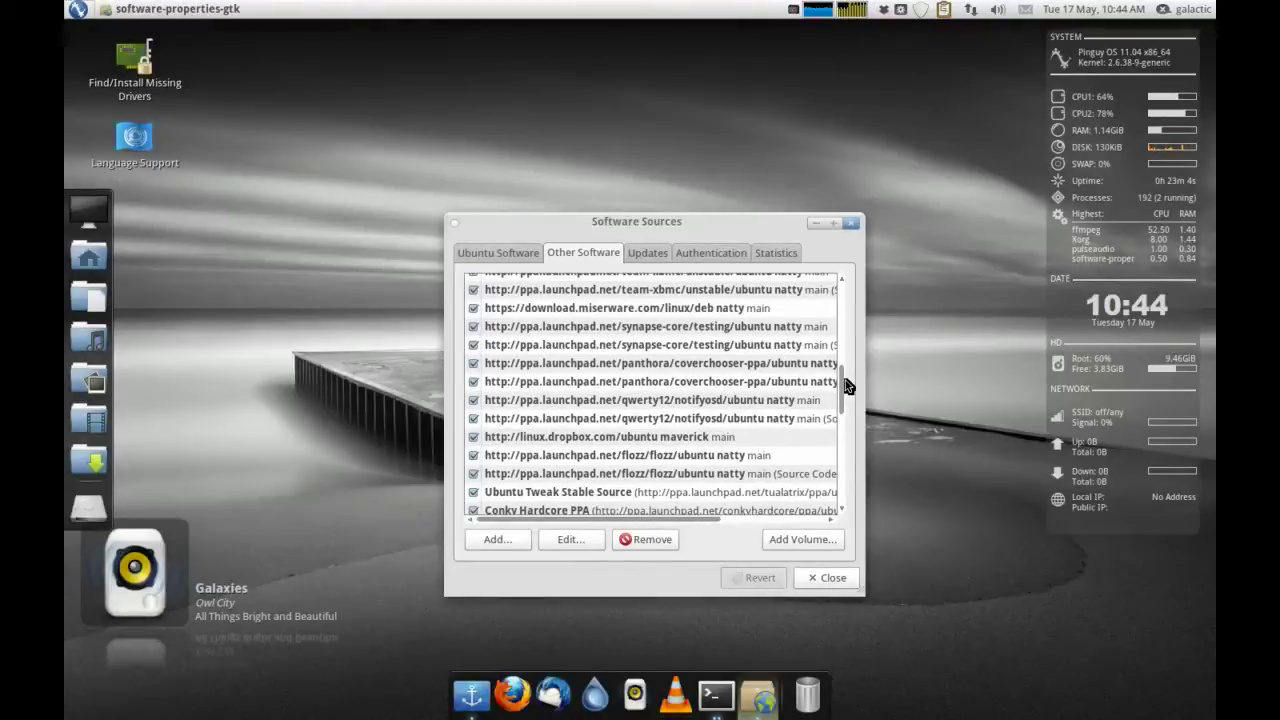
left_click_drag(845, 380, 842, 415)
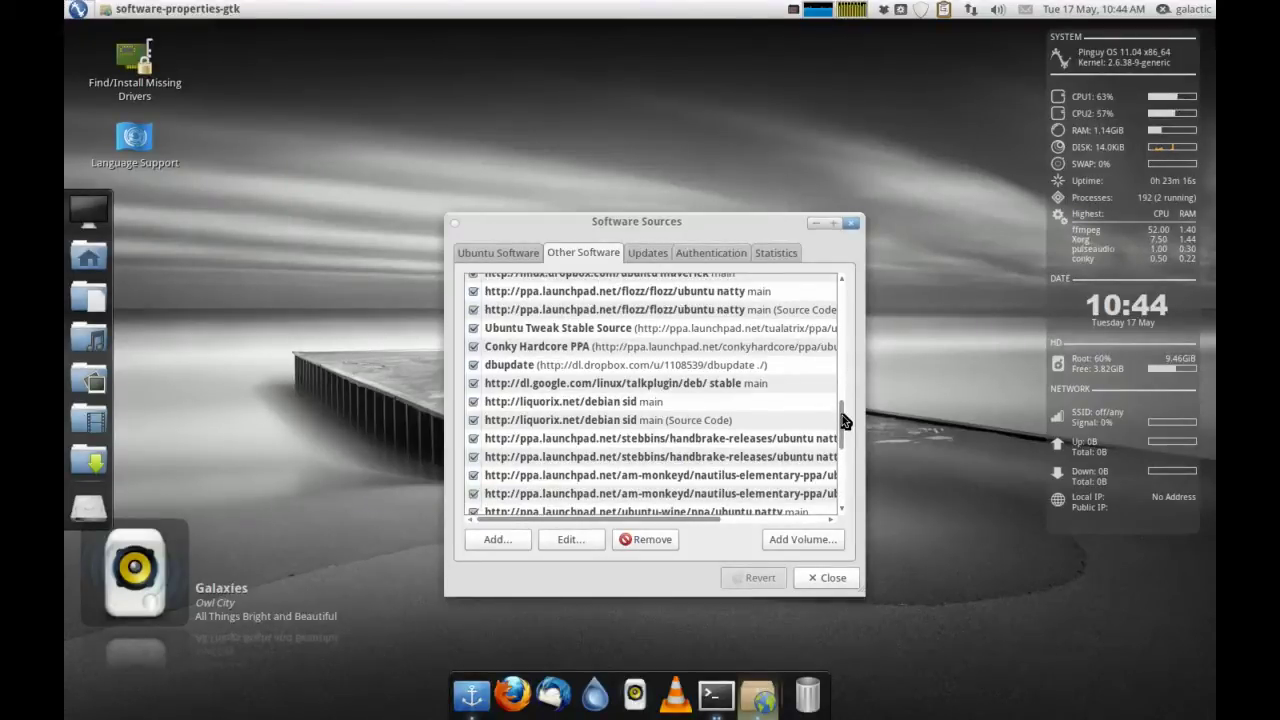
left_click_drag(842, 415, 841, 479)
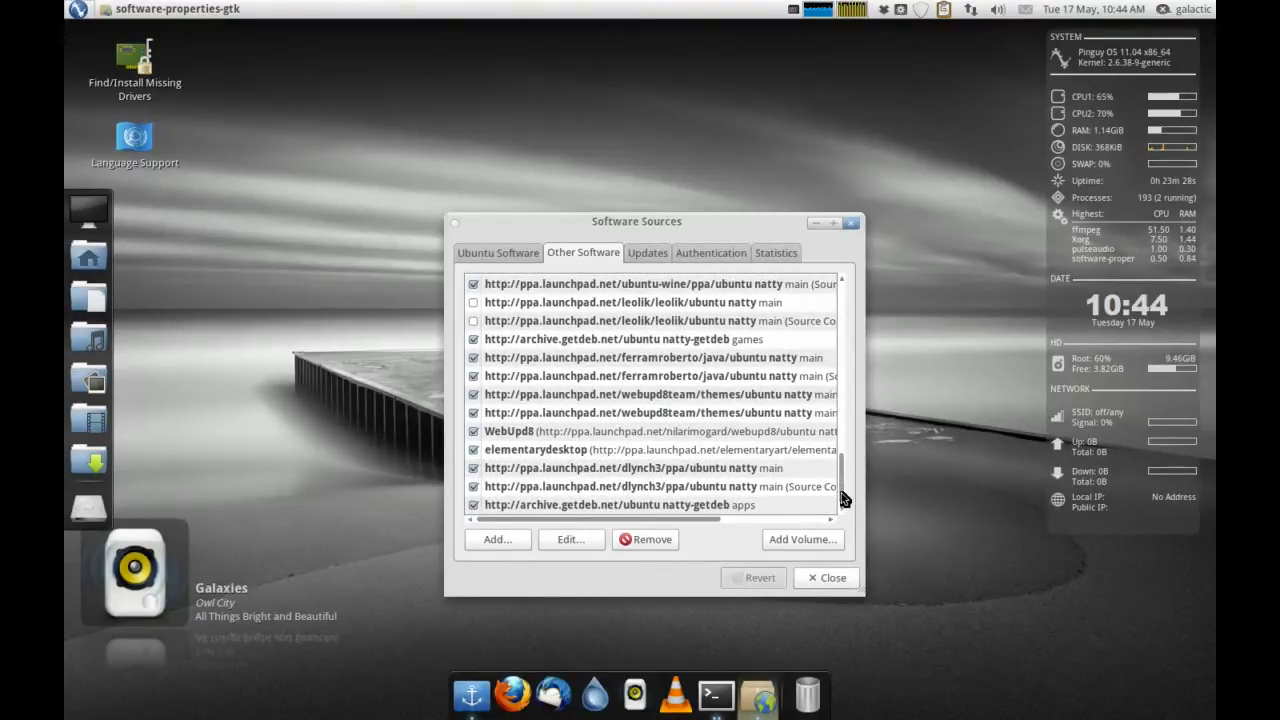
scroll(842, 488, "up", 1)
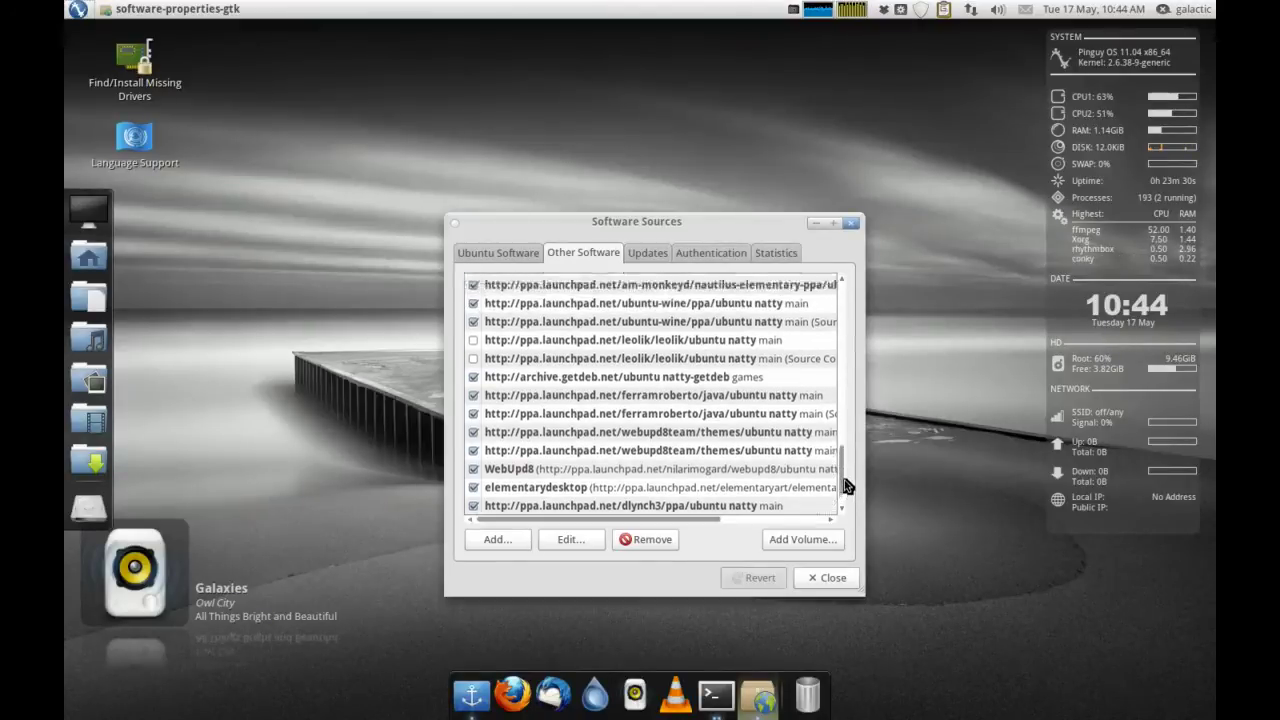
left_click_drag(842, 488, 866, 265)
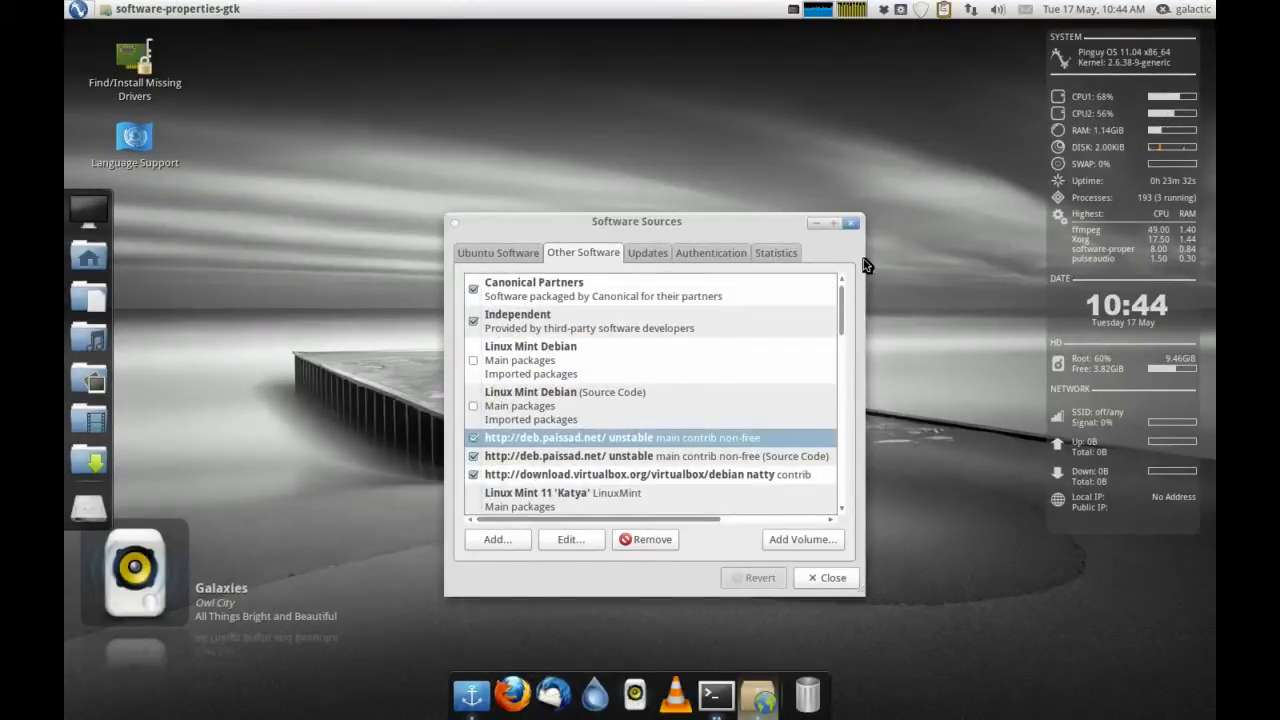
left_click_drag(773, 221, 779, 152)
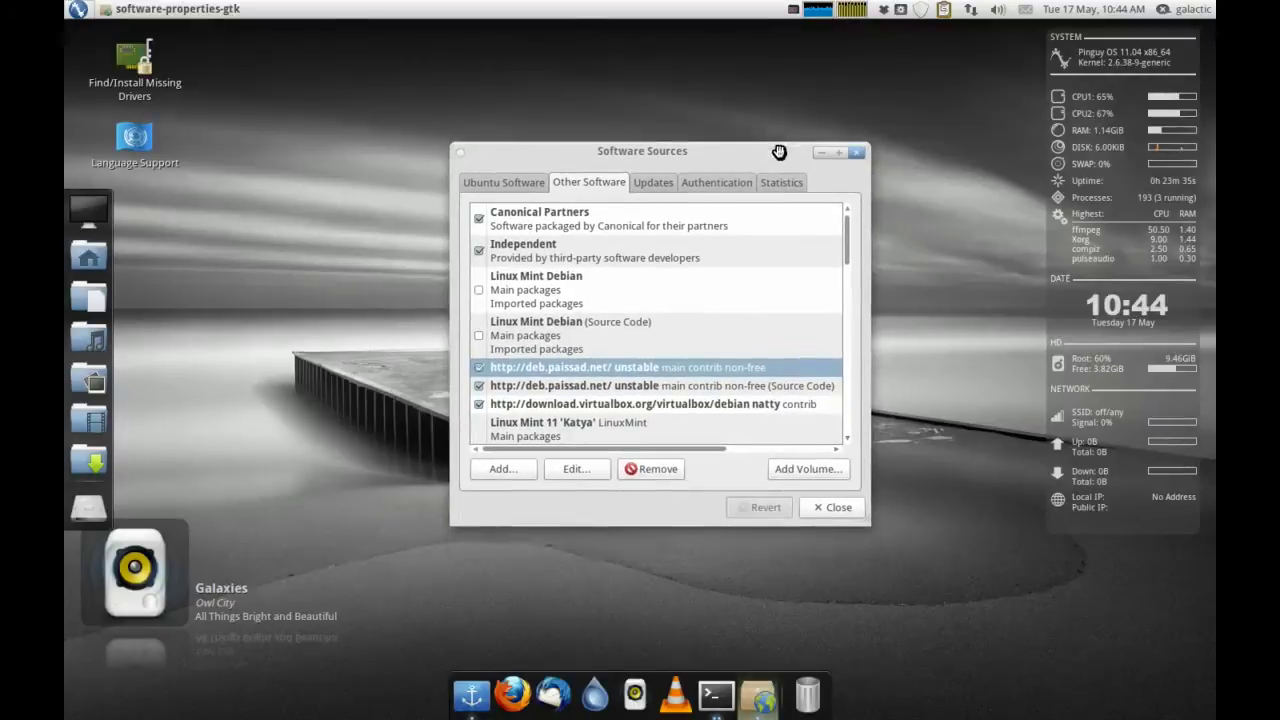
left_click(855, 153)
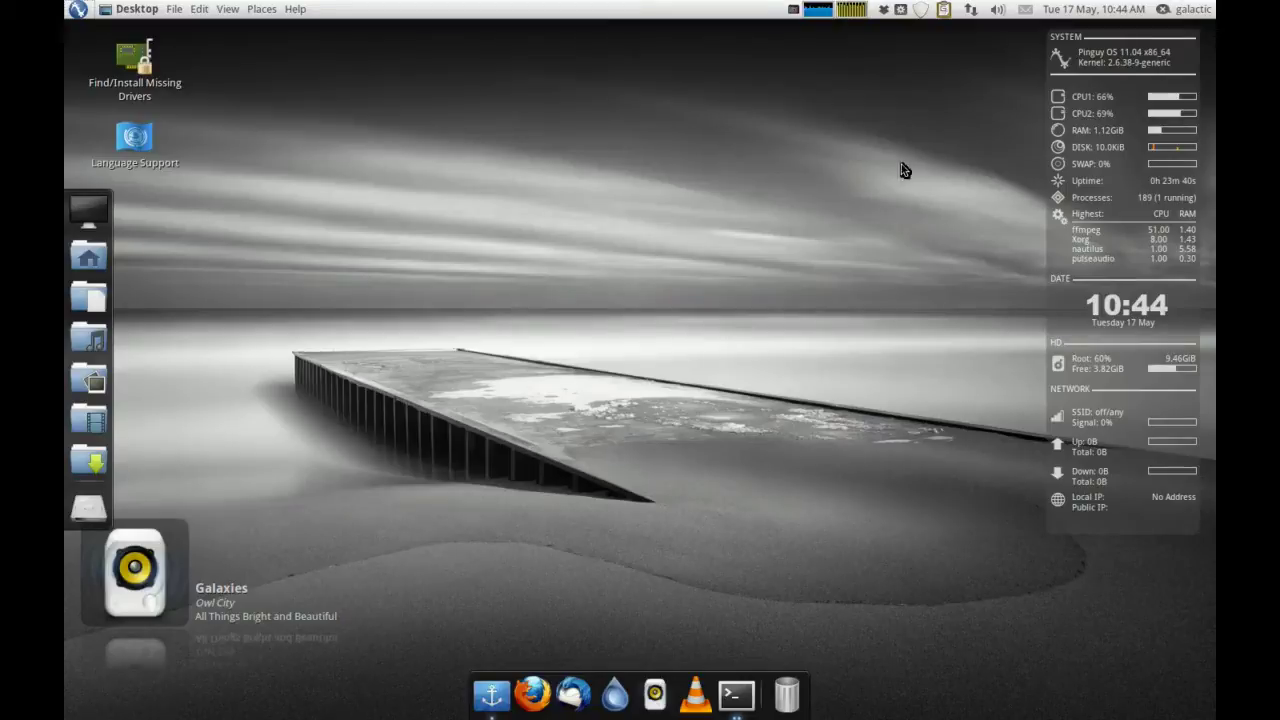
- Inspect the panel's launcher search box, clipboard history and network connections indicators
left_click(901, 10)
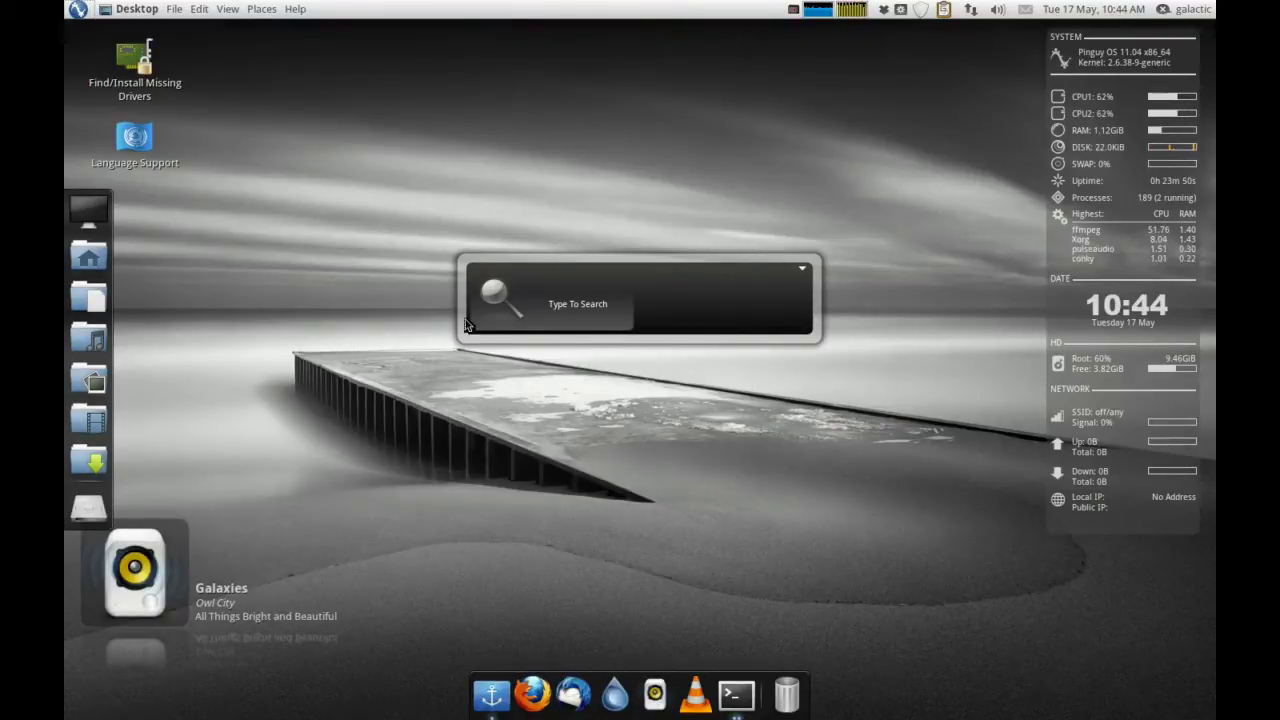
left_click(812, 203)
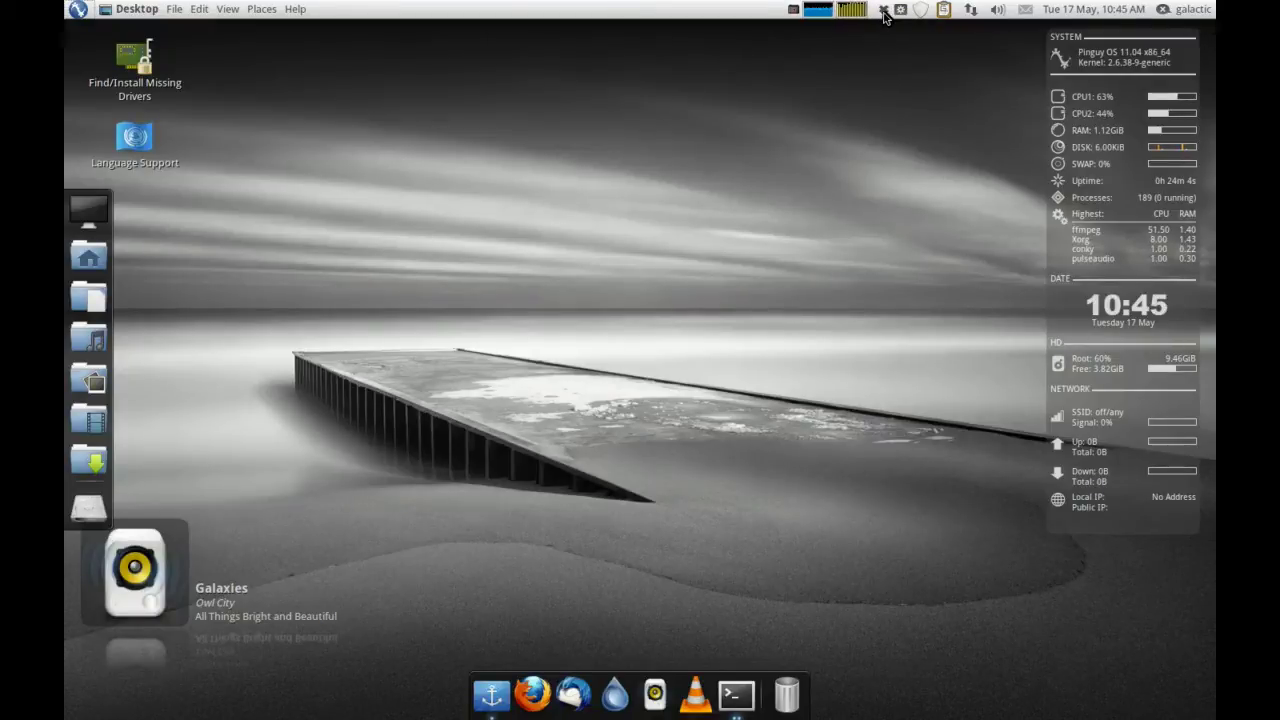
left_click(942, 11)
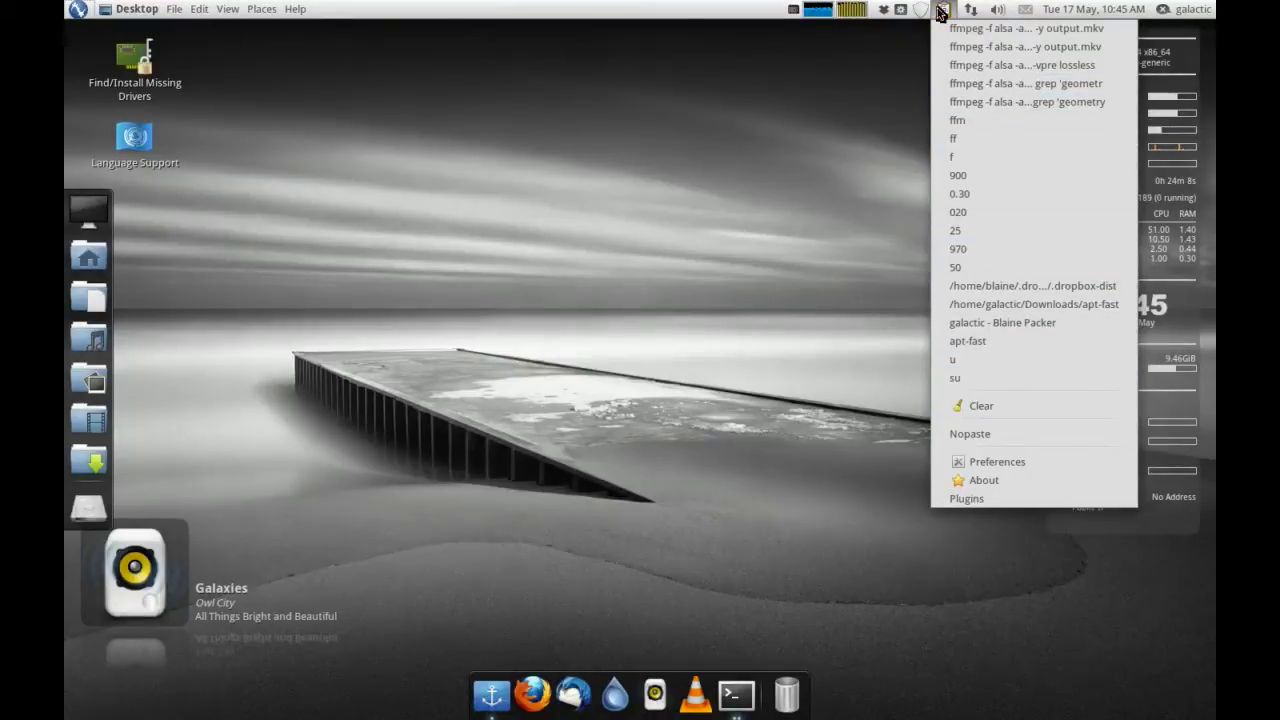
left_click(940, 13)
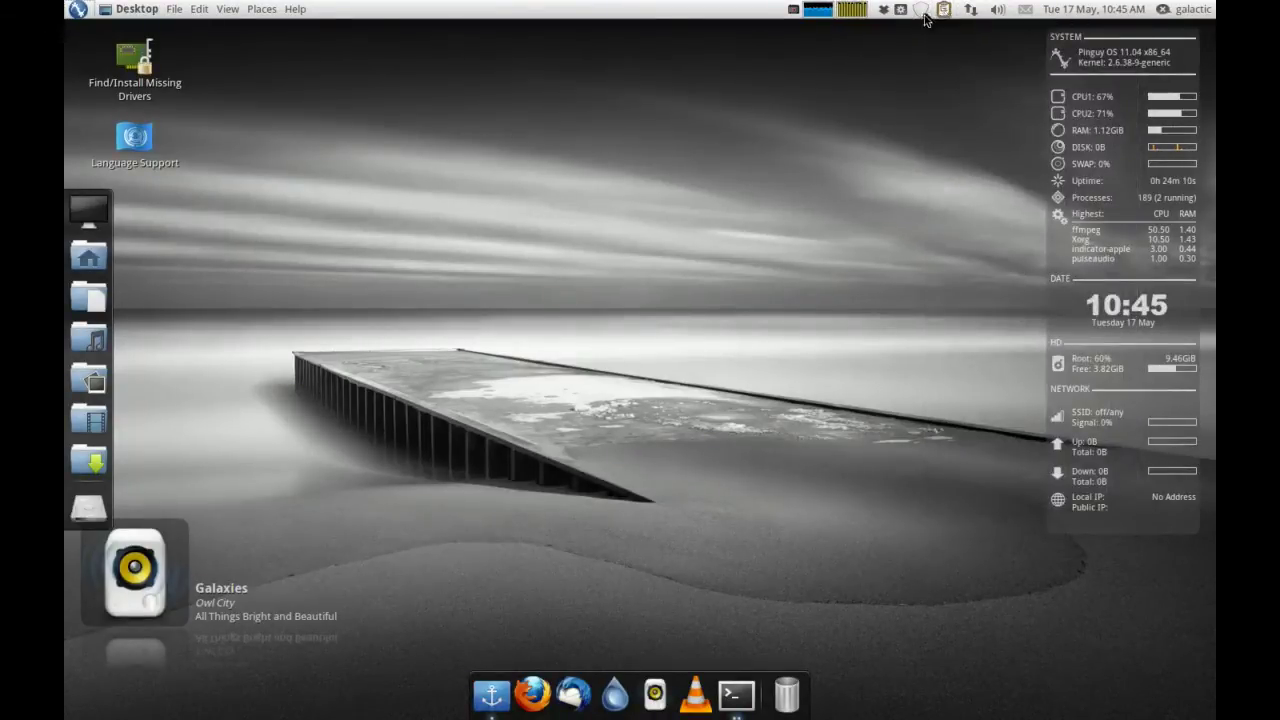
left_click(970, 11)
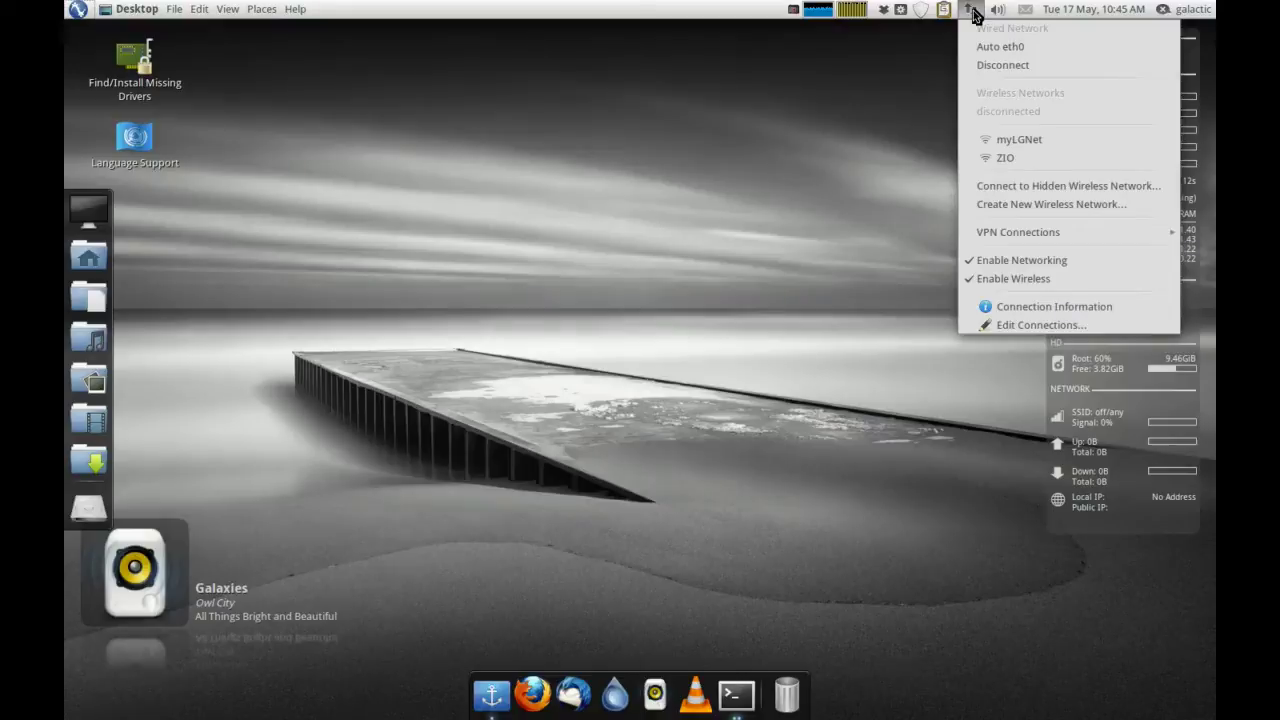
- Play the current Rhythmbox track from the sound indicator, view its playlist choices and pause the track
mouse_move(1007, 15)
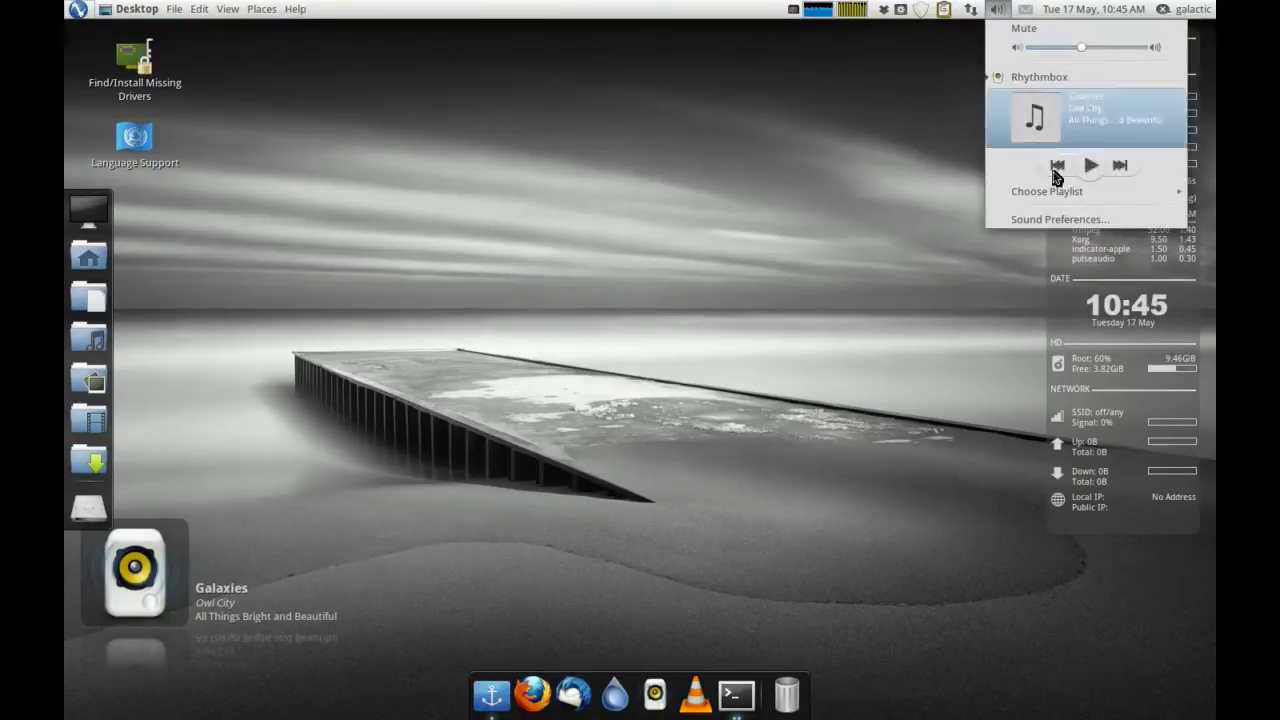
left_click(1091, 165)
mouse_move(970, 11)
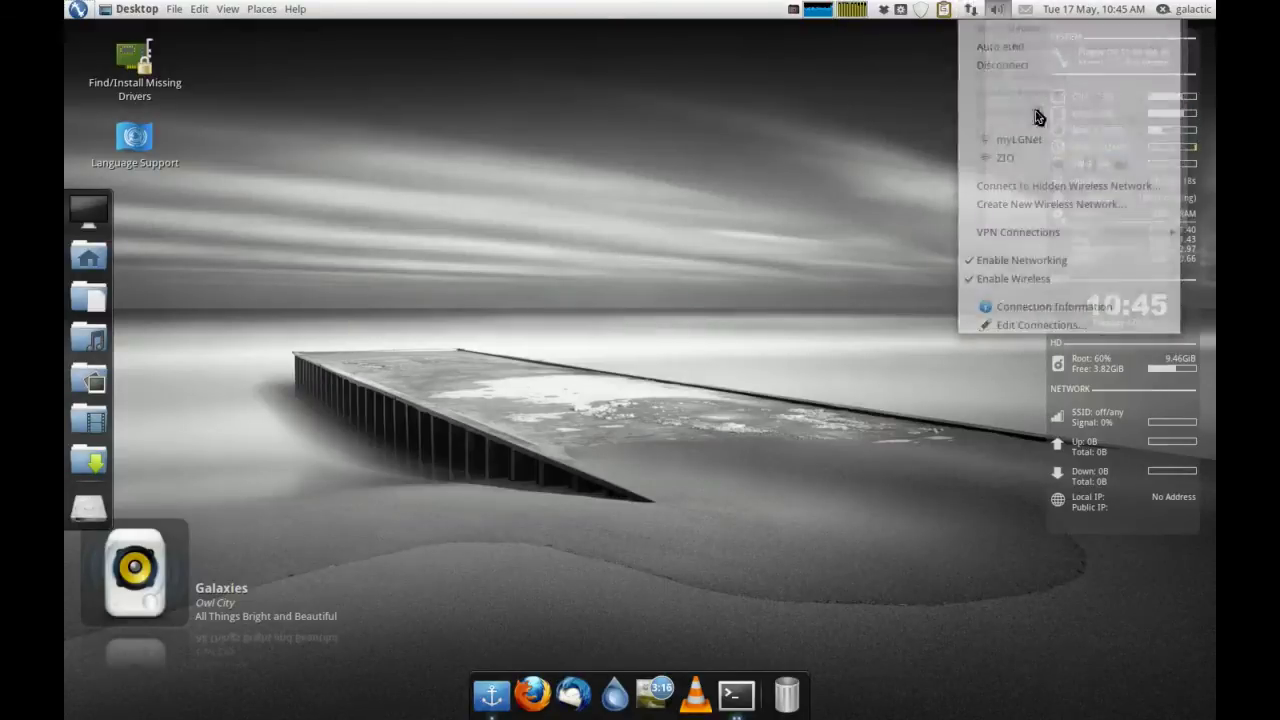
mouse_move(1024, 199)
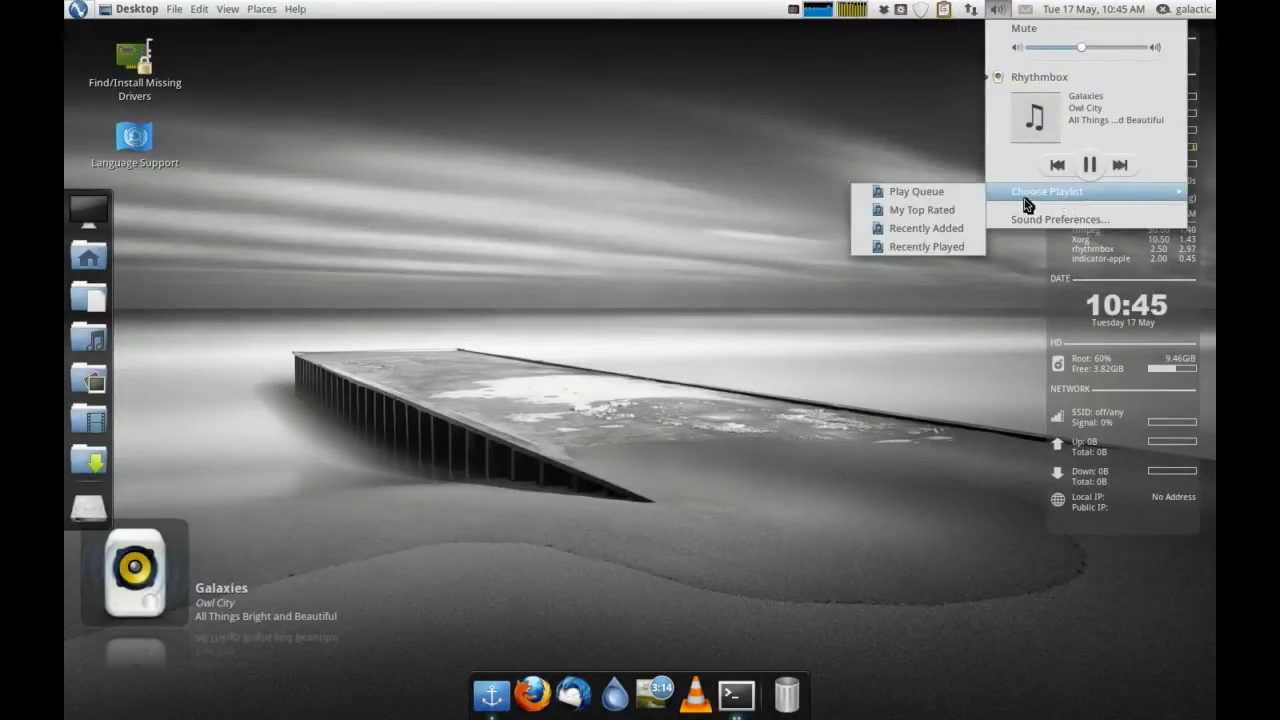
left_click(1090, 165)
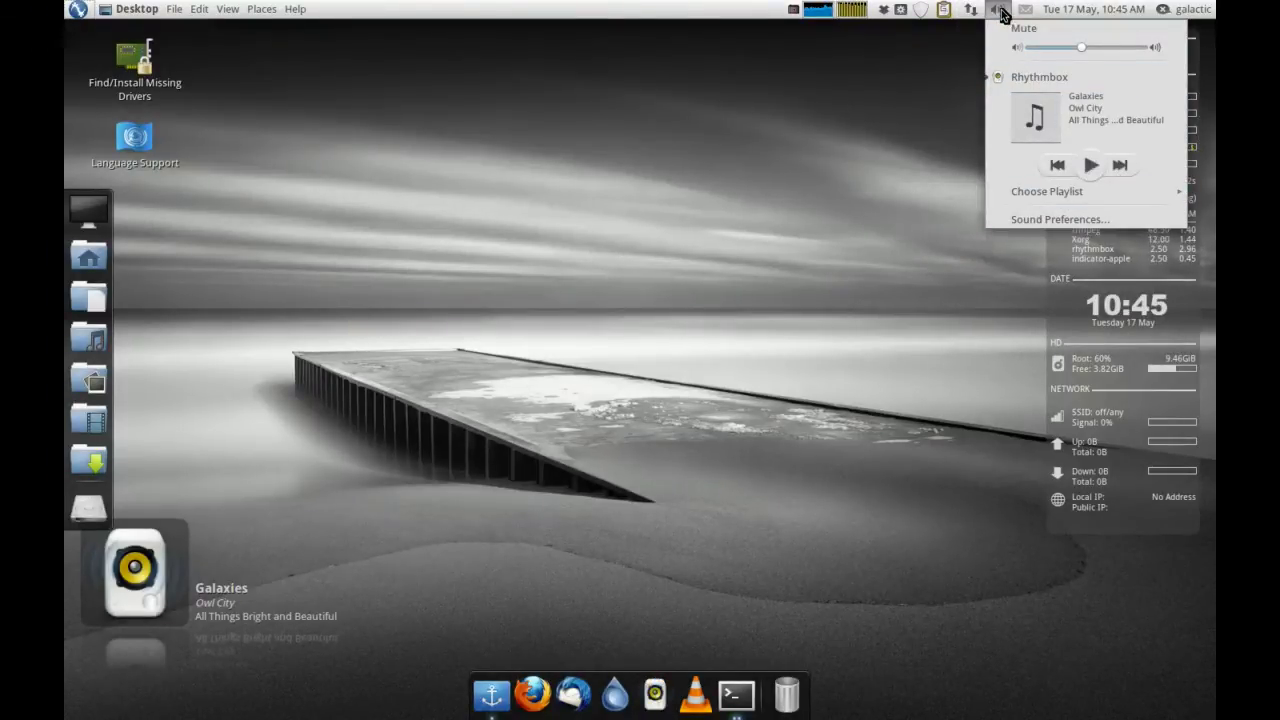
- View the messaging indicator's chat and broadcast options and the user status options, and dismiss them
mouse_move(1027, 15)
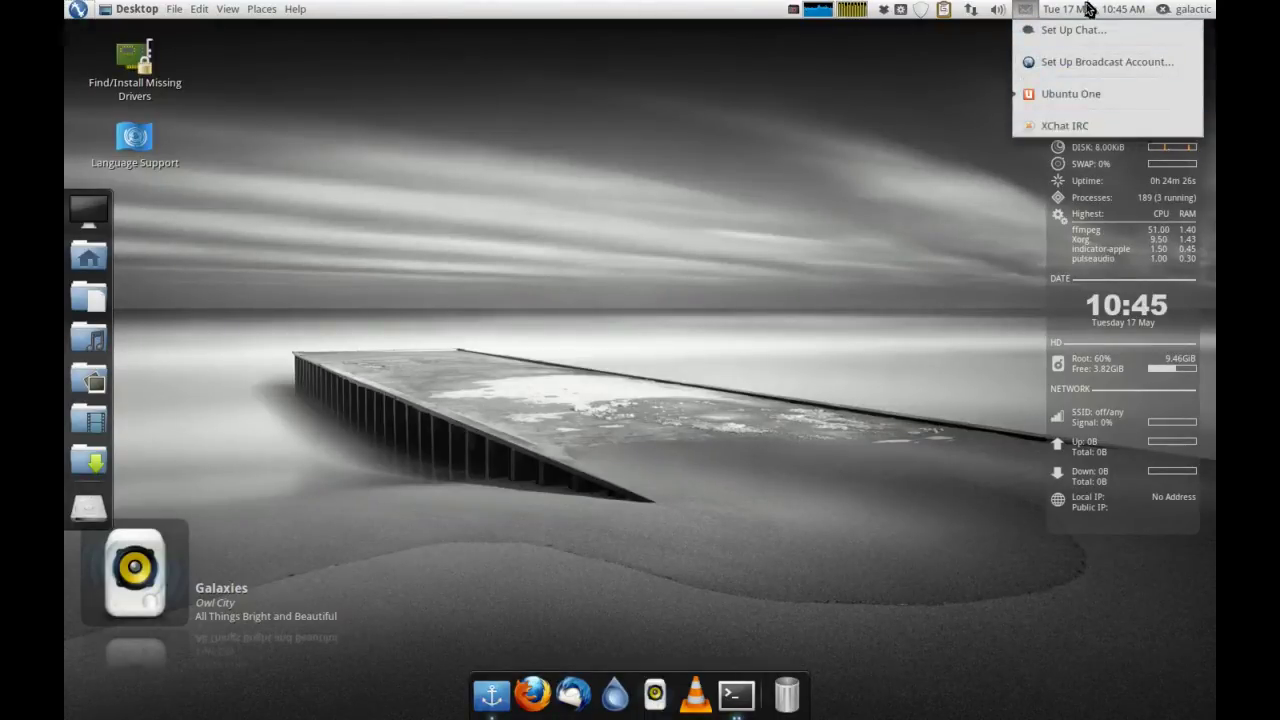
mouse_move(1176, 8)
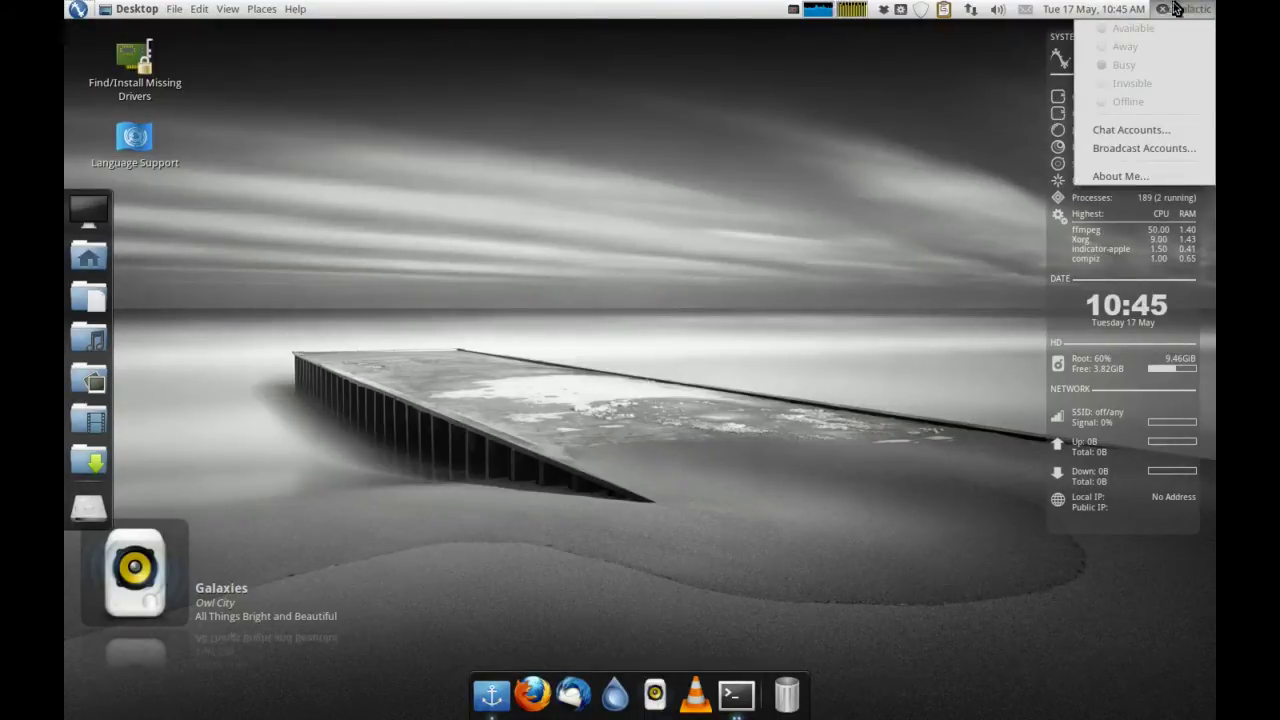
left_click(1029, 9)
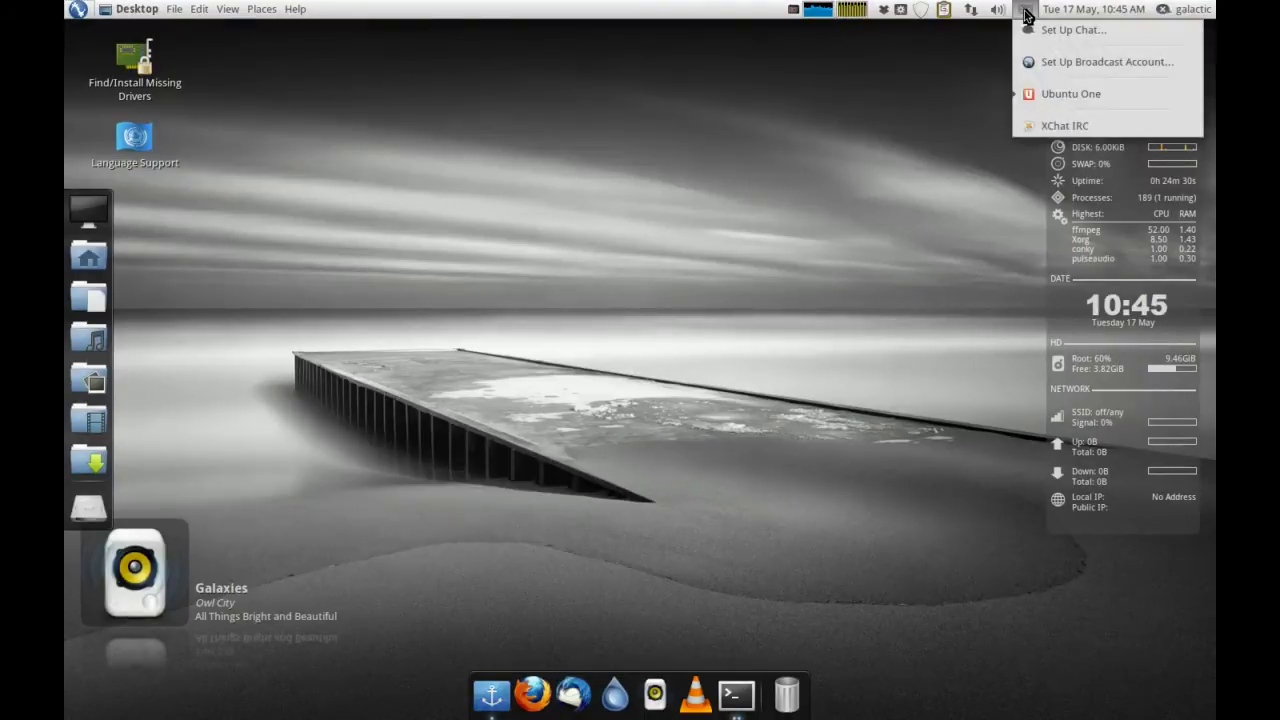
left_click(1025, 12)
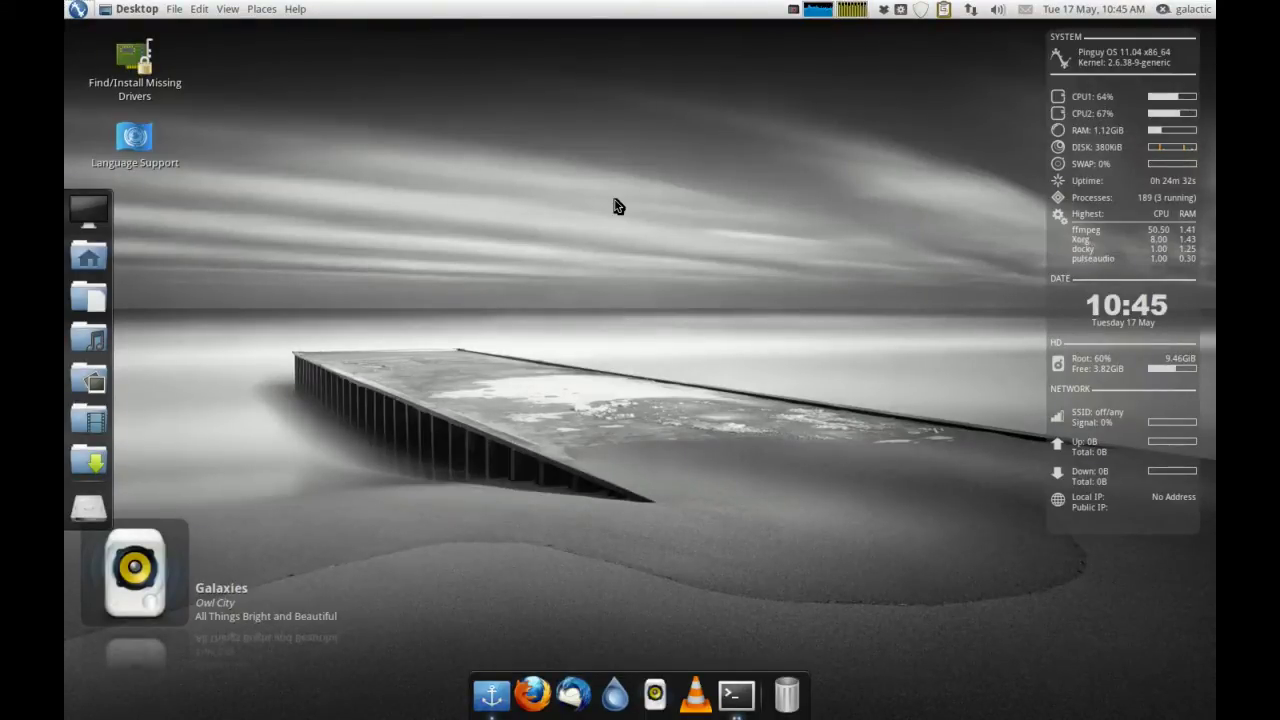
- Search the application menu for "skype"
left_click(102, 9)
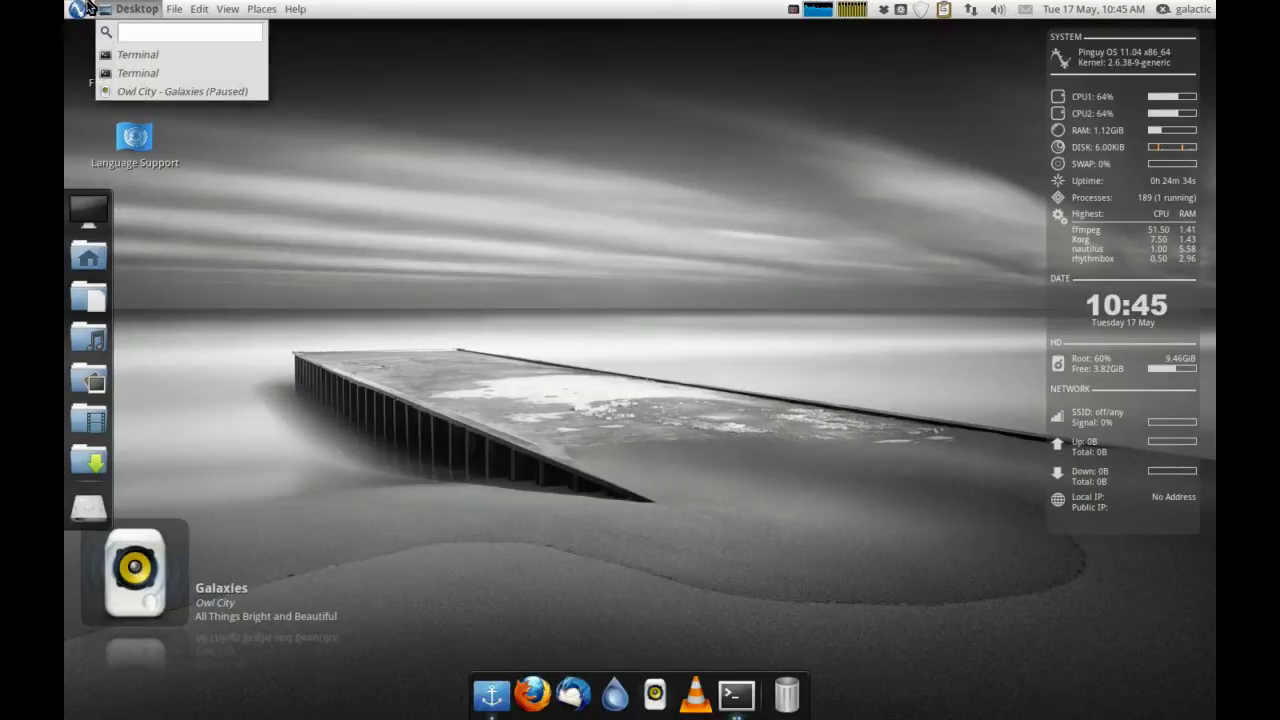
left_click(84, 8)
type("sk")
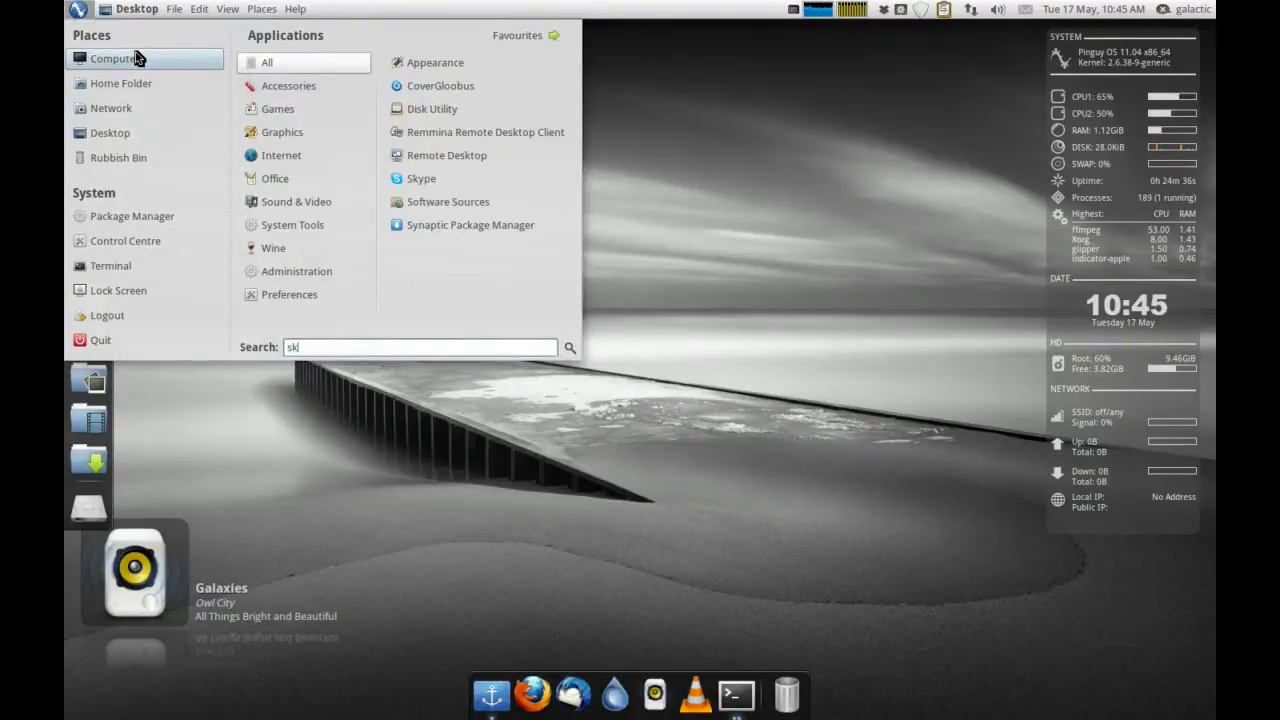
type("ype")
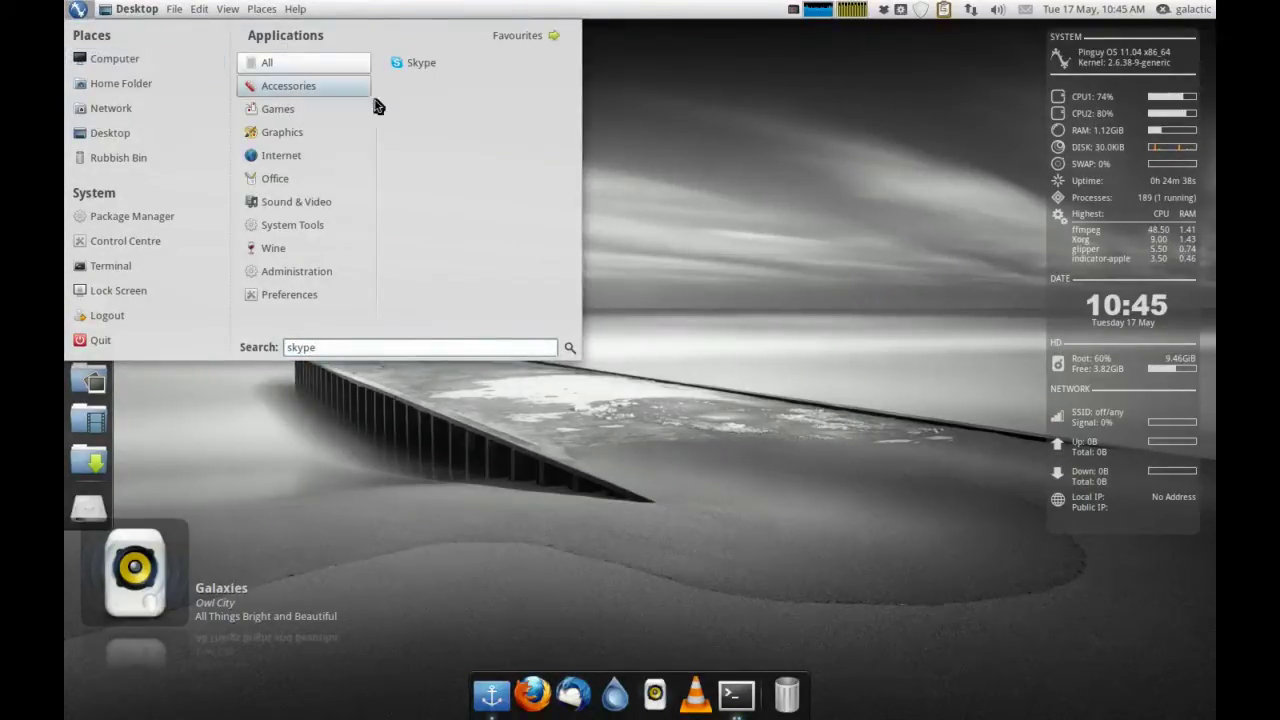
- Browse the programs in the Internet, Sound & Video and Administration categories and close the application menu
left_click(256, 157)
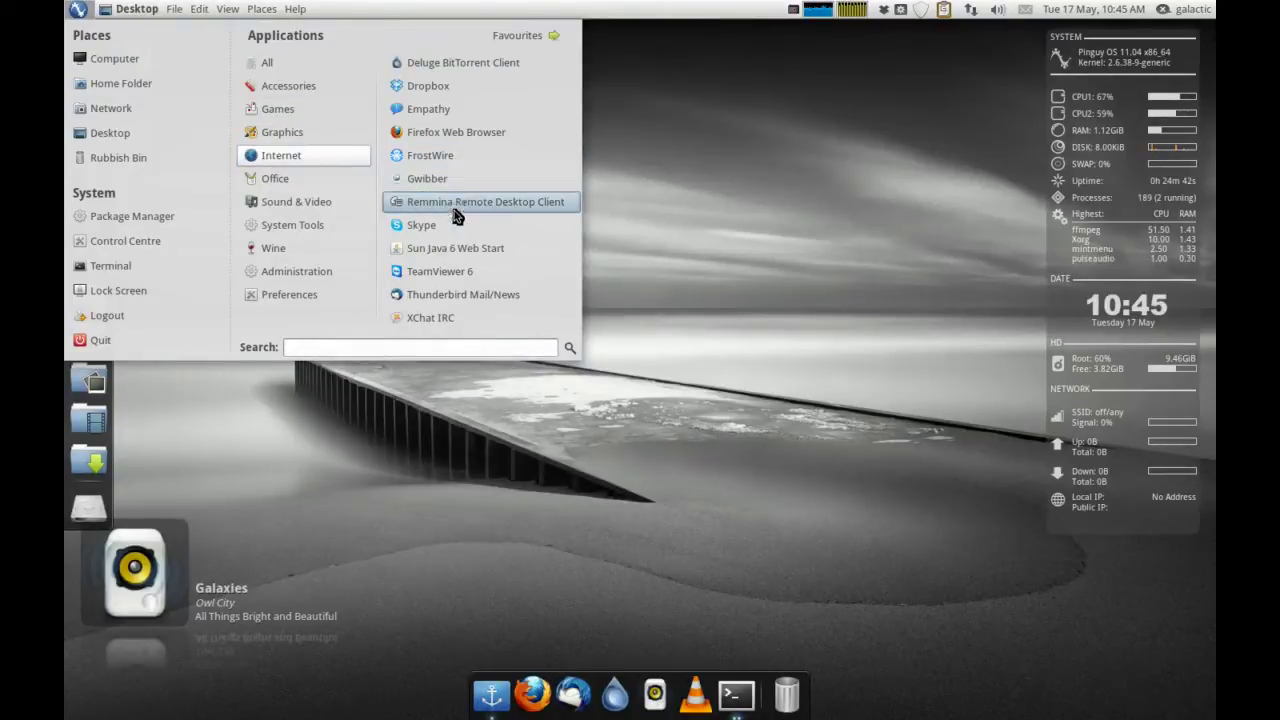
mouse_move(321, 180)
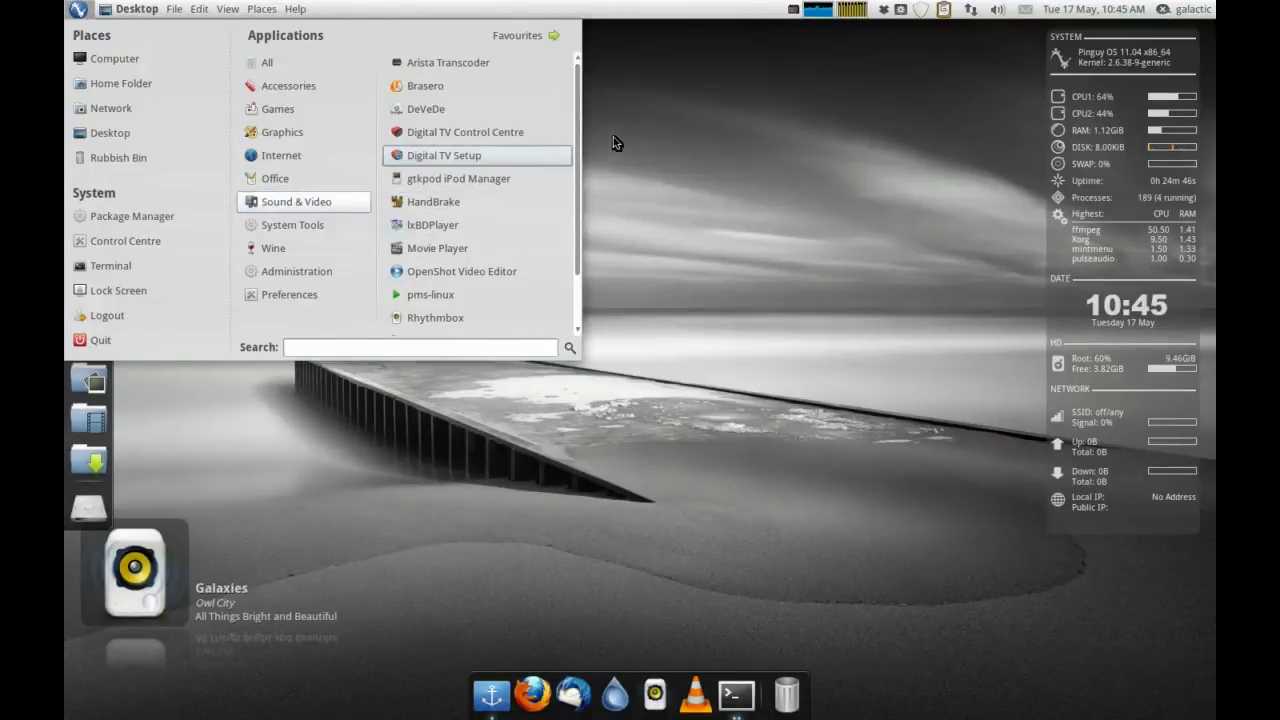
left_click_drag(578, 149, 577, 239)
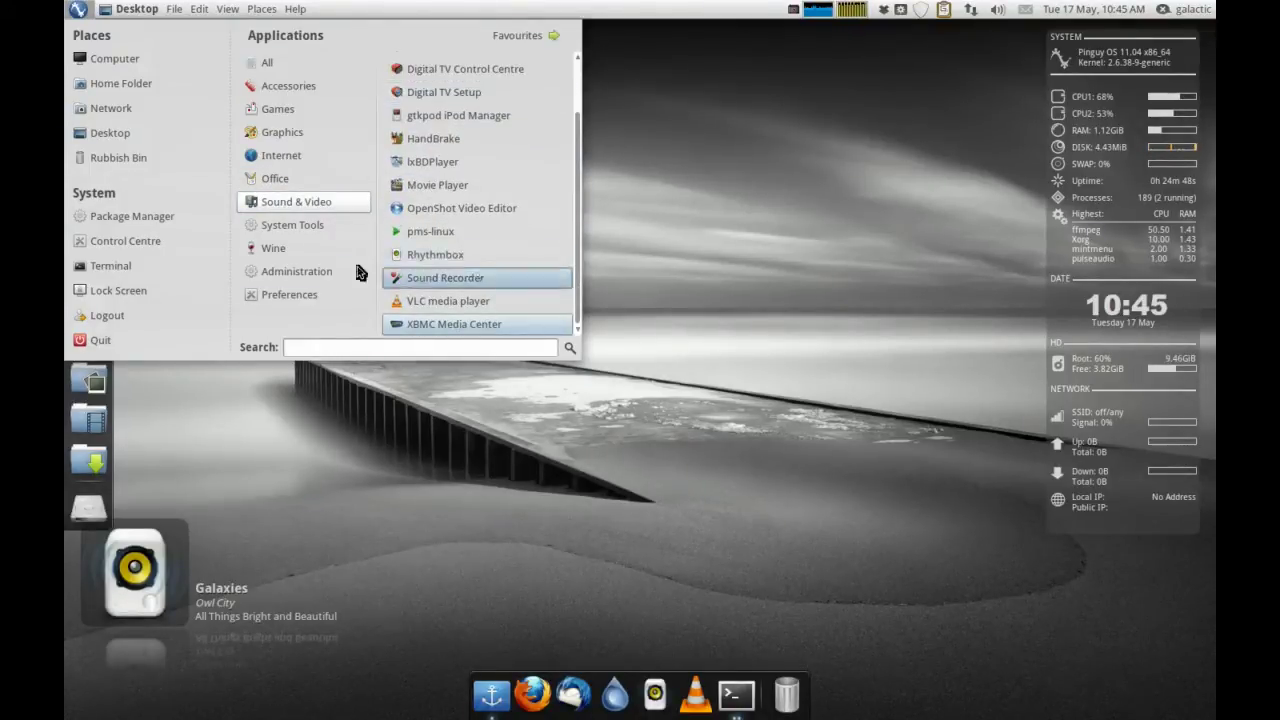
mouse_move(297, 229)
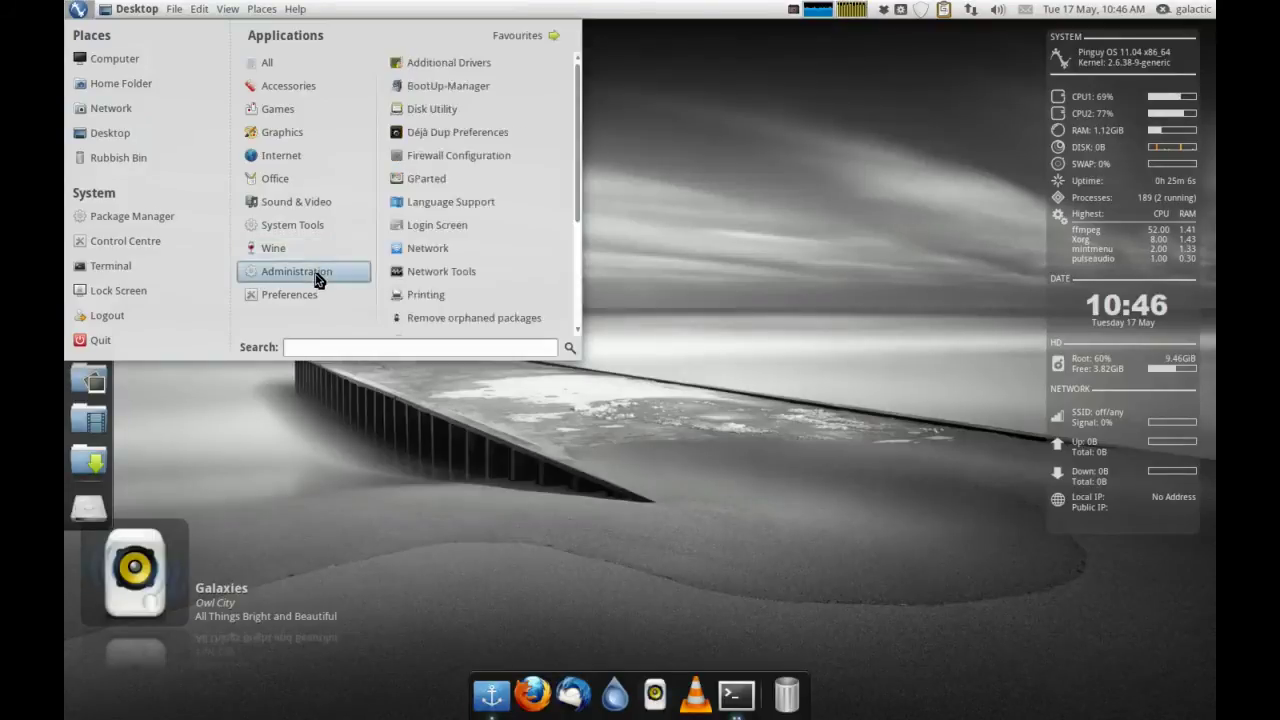
mouse_move(316, 297)
left_click(725, 186)
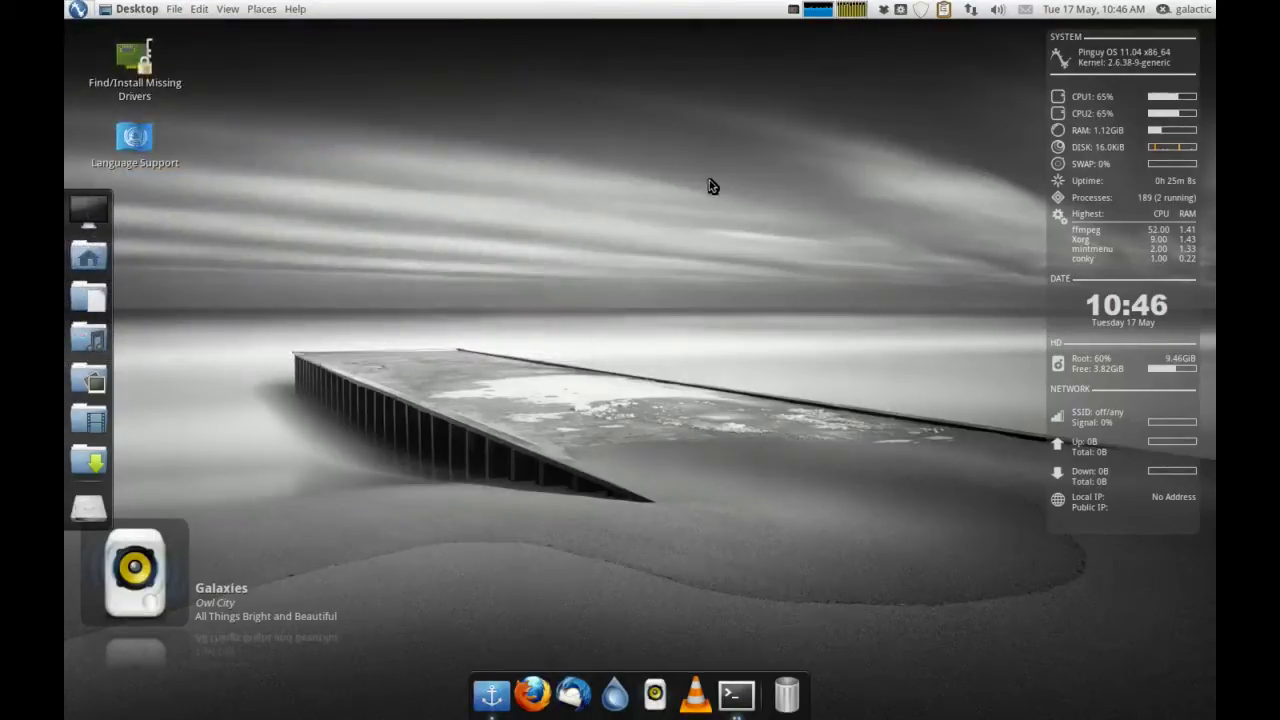